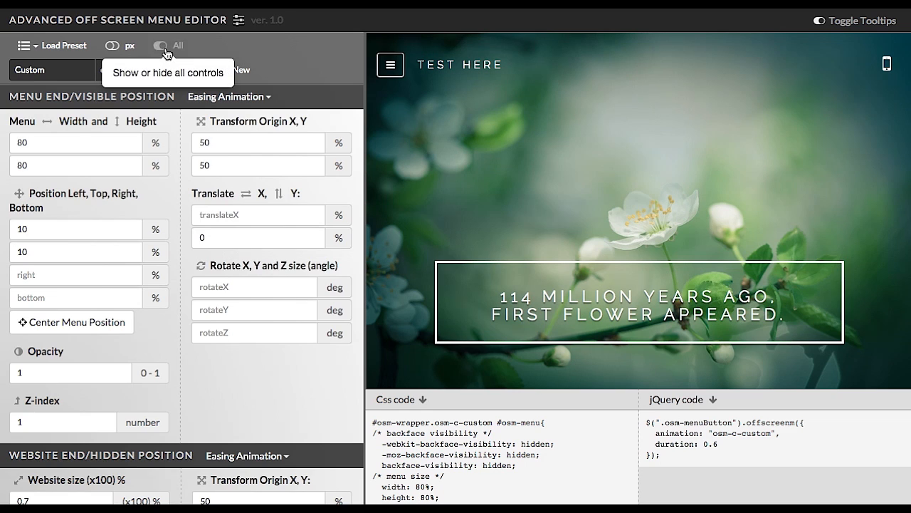
Hide all of the editor's control sections.
click(163, 47)
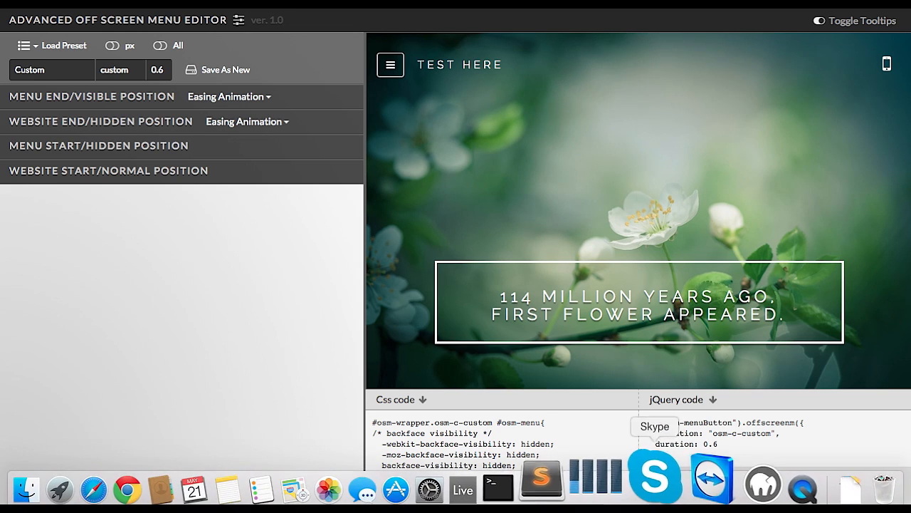
Switch to MAMP to check that the Apache and MySQL servers are running, then minimize its window.
click(715, 484)
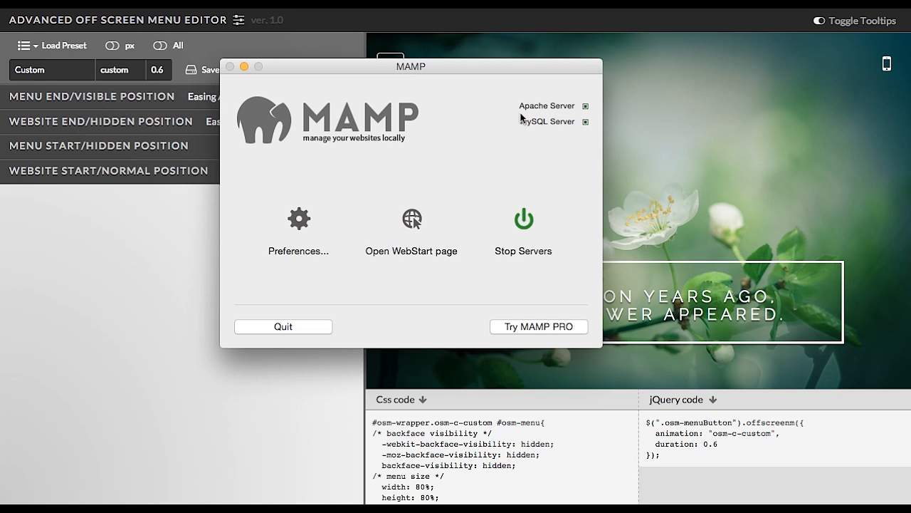
click(244, 66)
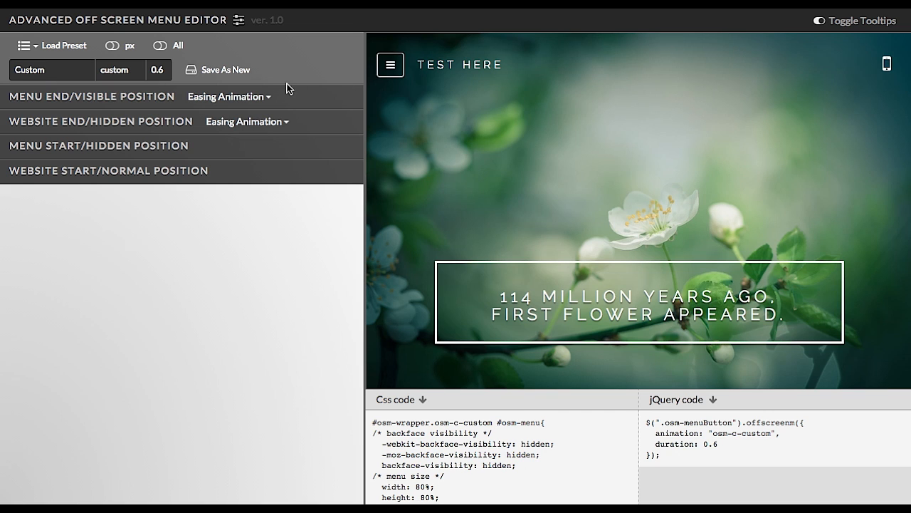
Expand each of the four position sections in turn to review their controls.
click(135, 99)
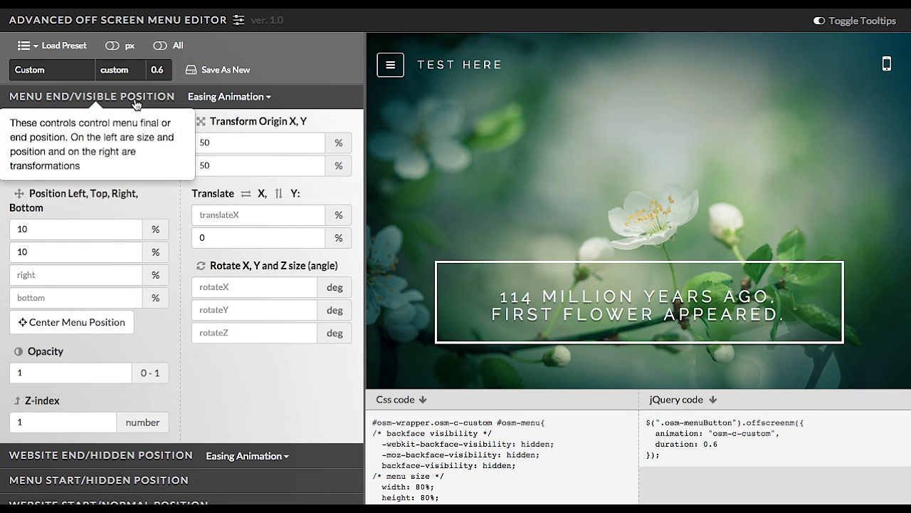
click(163, 461)
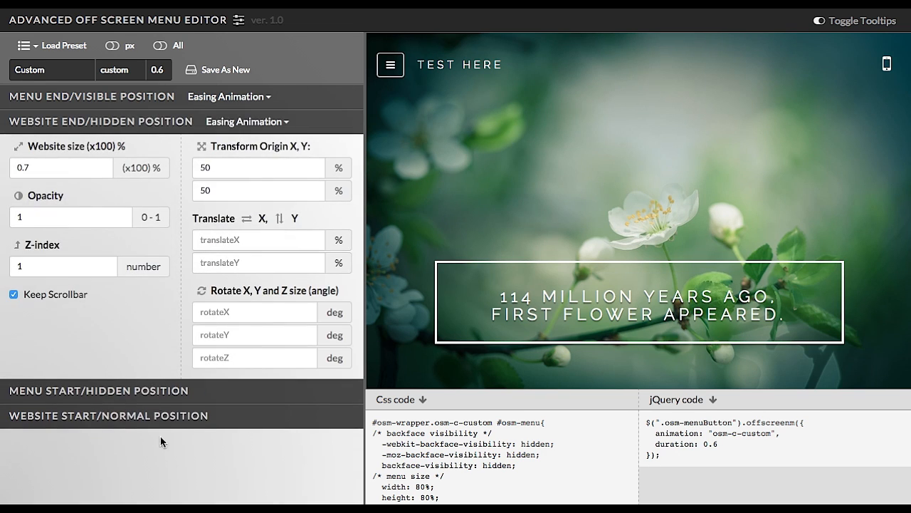
click(147, 391)
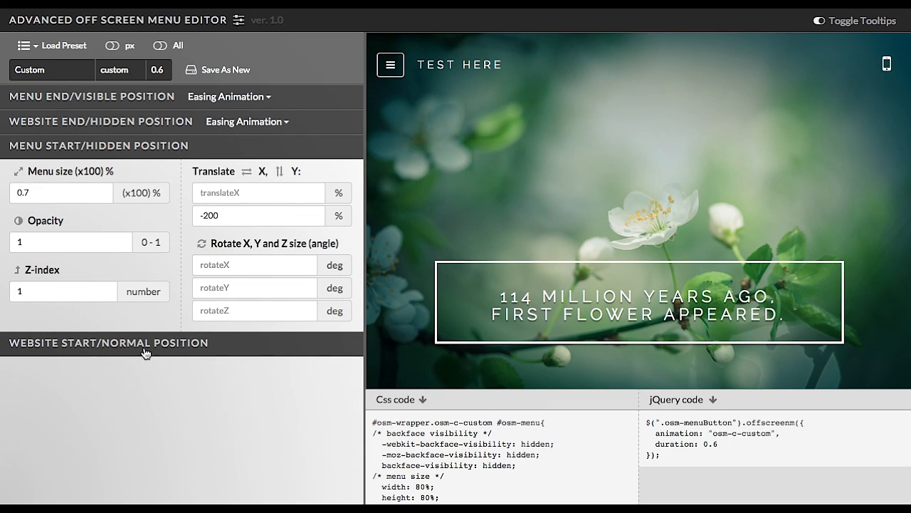
click(144, 344)
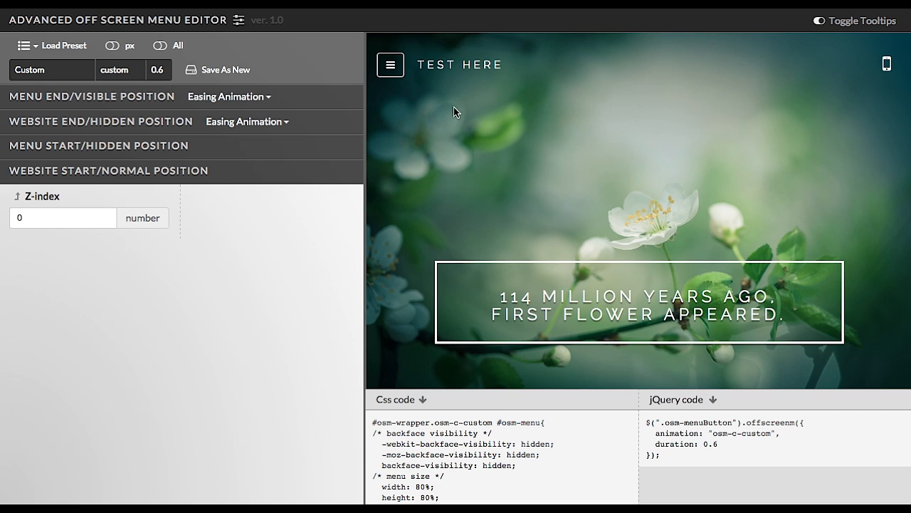
Preview the off-screen menu animation by opening and closing the menu twice.
click(393, 71)
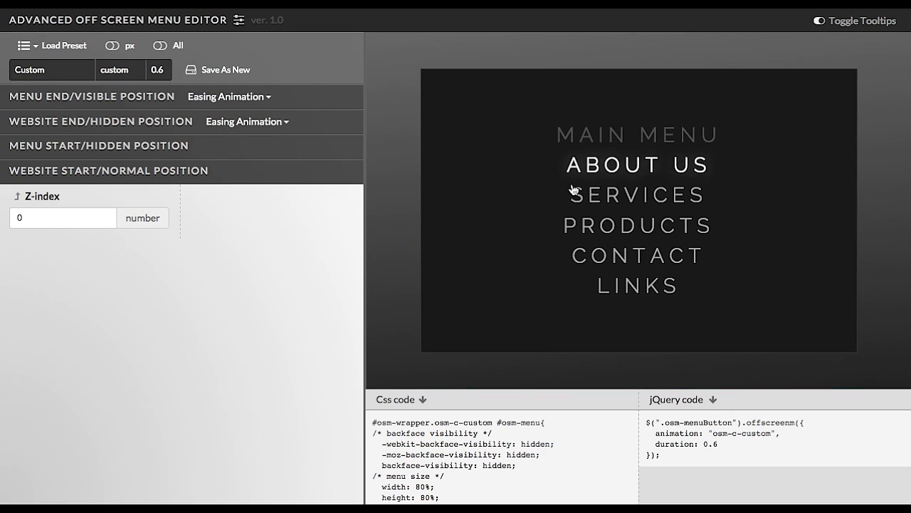
click(591, 197)
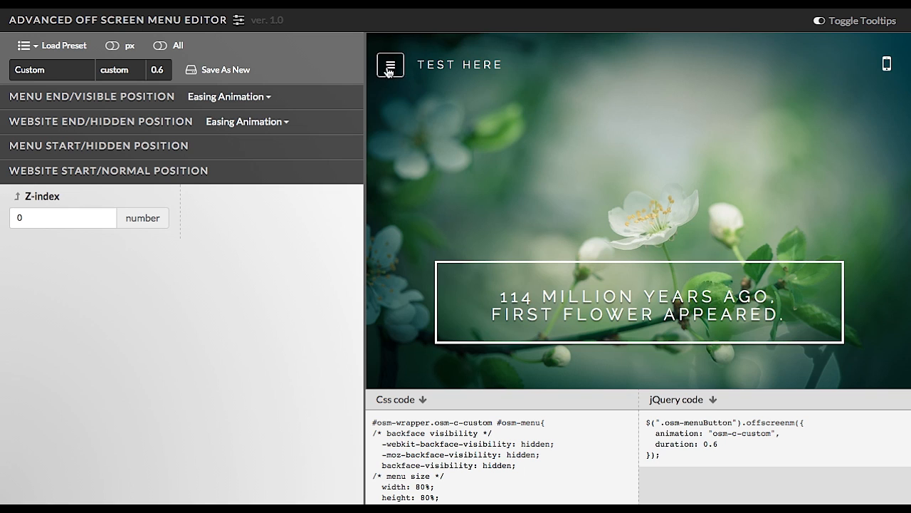
click(390, 71)
click(595, 200)
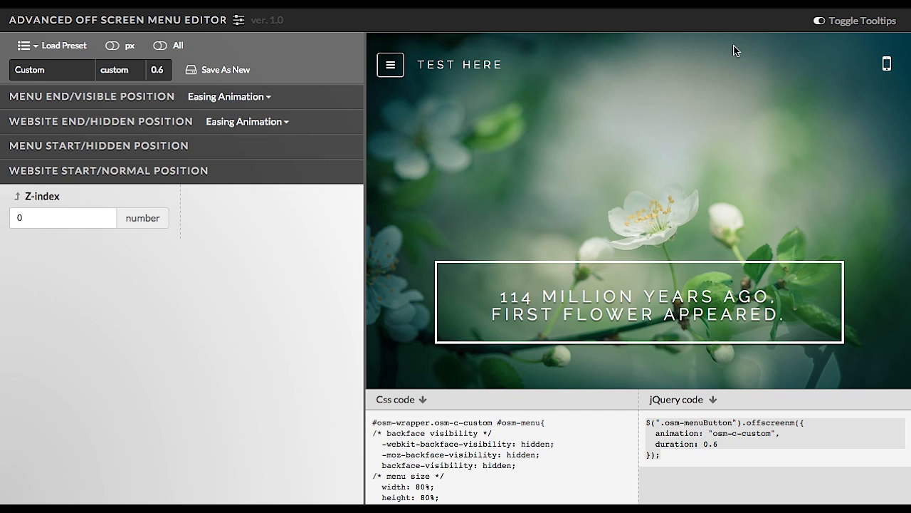
Turn on the tooltips and read the help for the section headers.
click(842, 28)
mouse_move(122, 126)
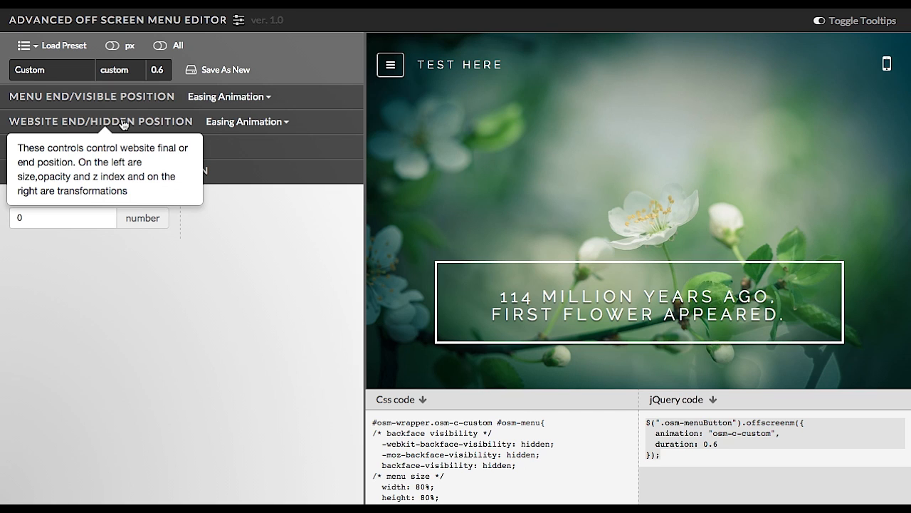
mouse_move(129, 106)
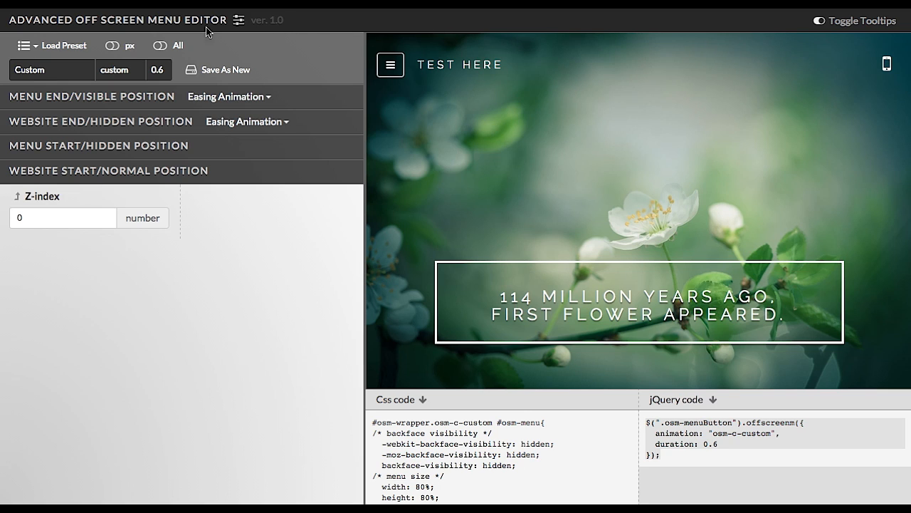
Load the Page Turn Left factory preset.
click(70, 50)
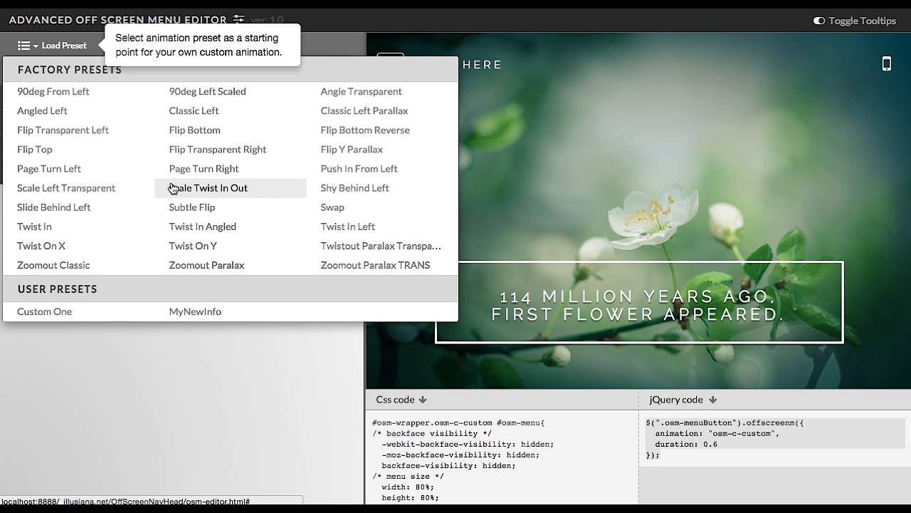
click(57, 171)
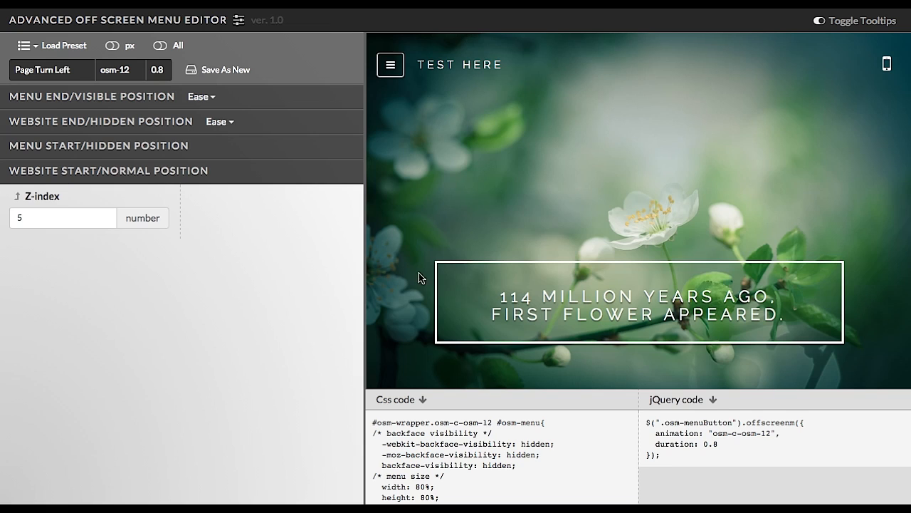
Preview the Page Turn Left menu animation by opening and closing the menu twice.
click(393, 75)
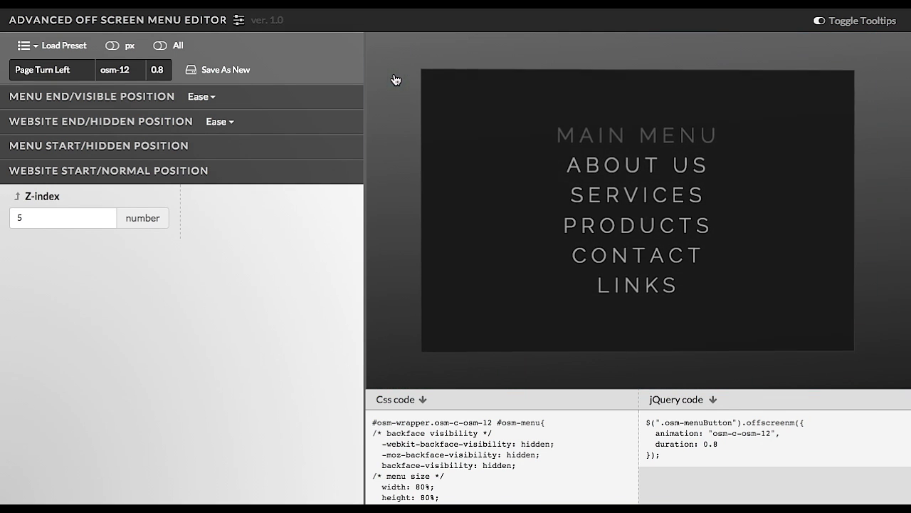
click(610, 195)
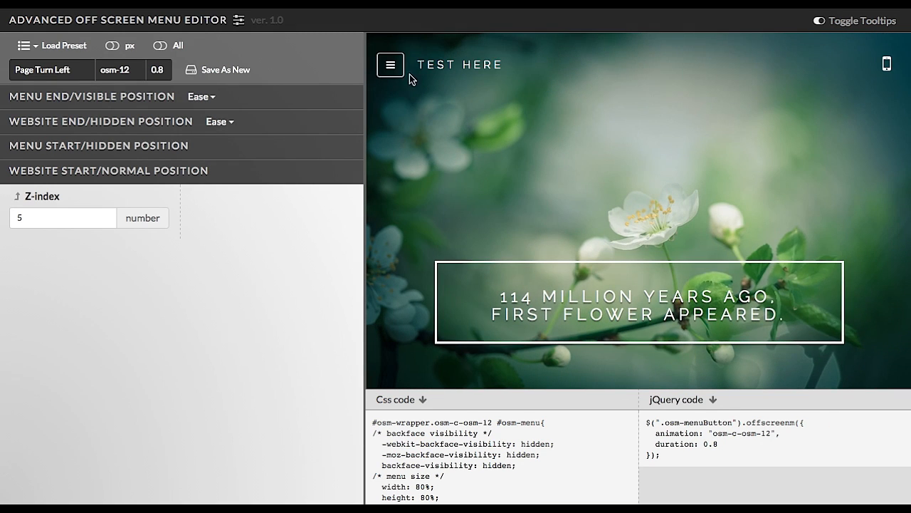
click(402, 73)
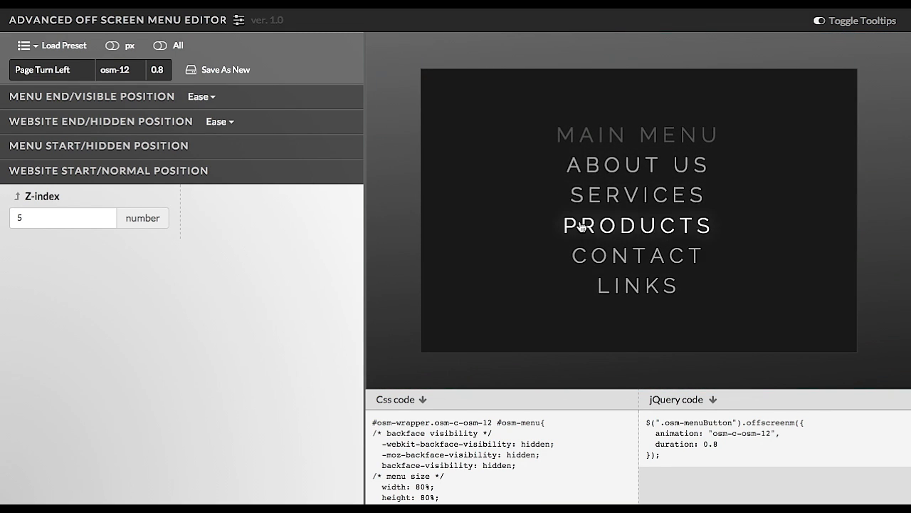
click(579, 226)
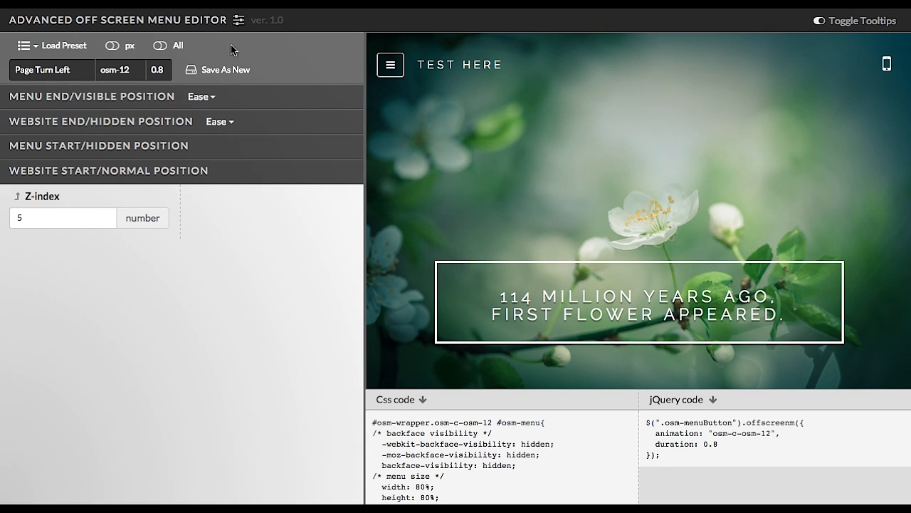
Rename the preset to Page Turn Left User and save it as a new preset.
click(82, 49)
click(80, 76)
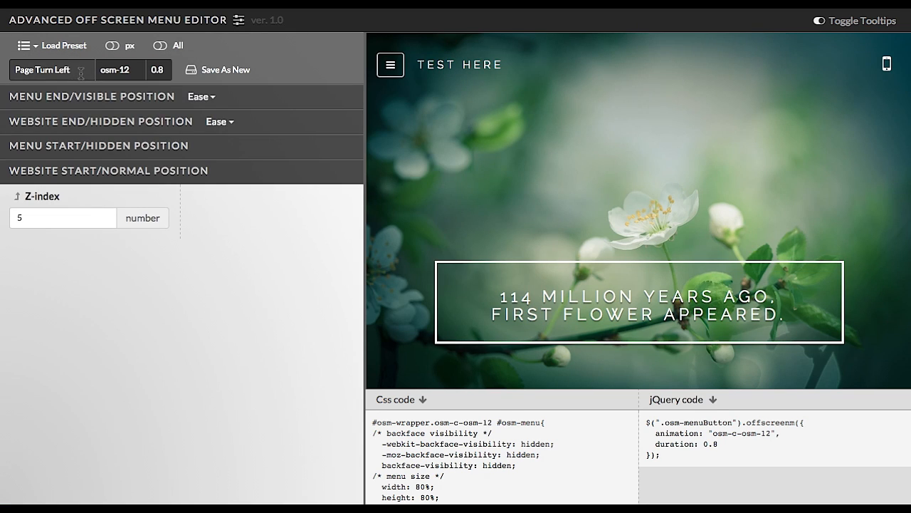
text(User)
drag(17, 70, 88, 69)
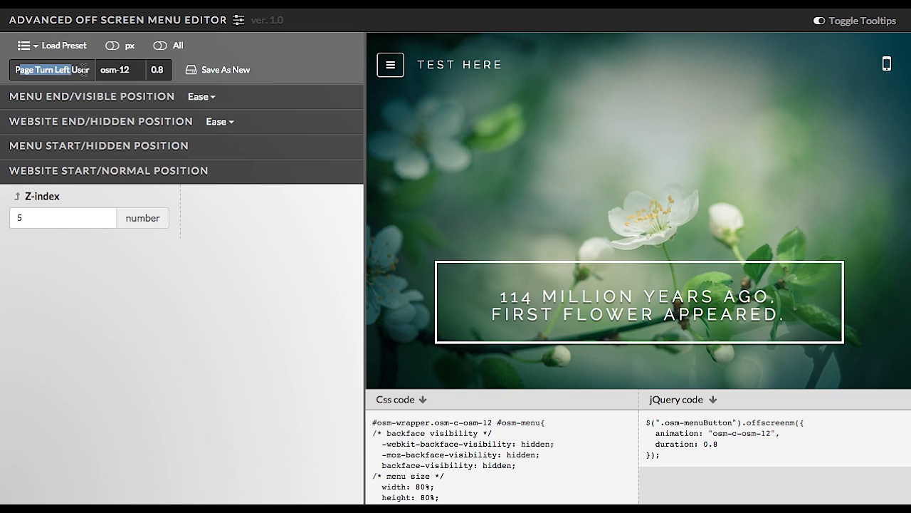
click(215, 71)
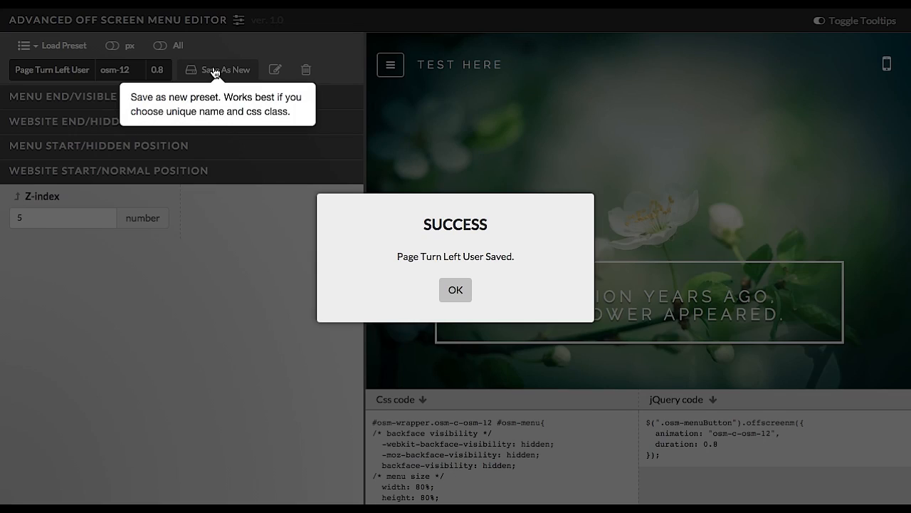
click(447, 281)
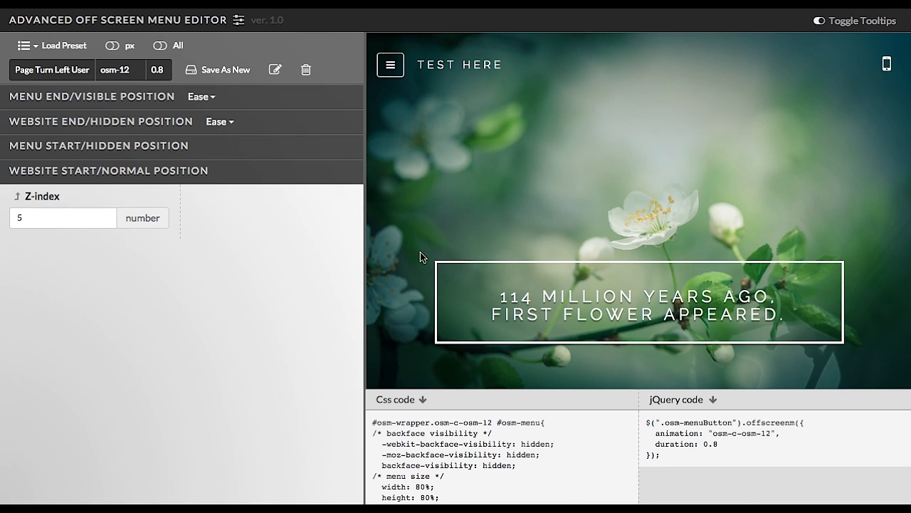
Load the Page Turn Left User preset from the user presets.
click(83, 51)
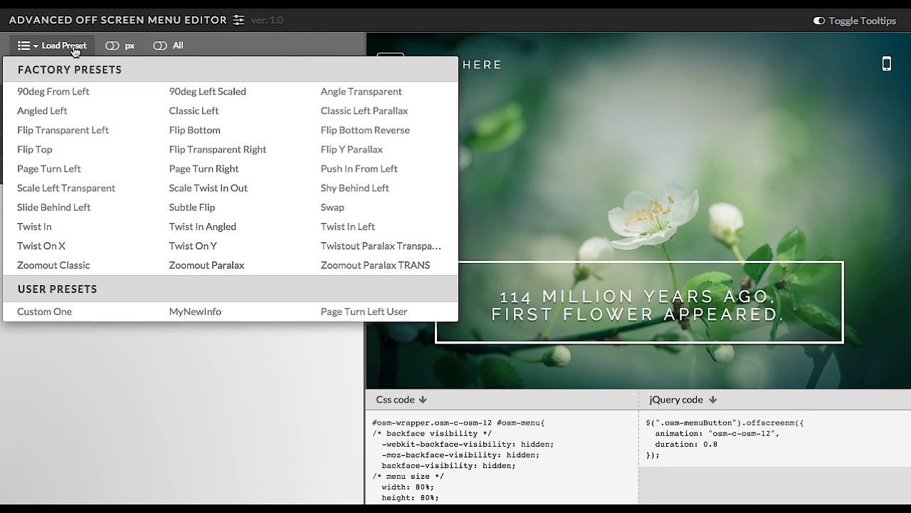
click(358, 320)
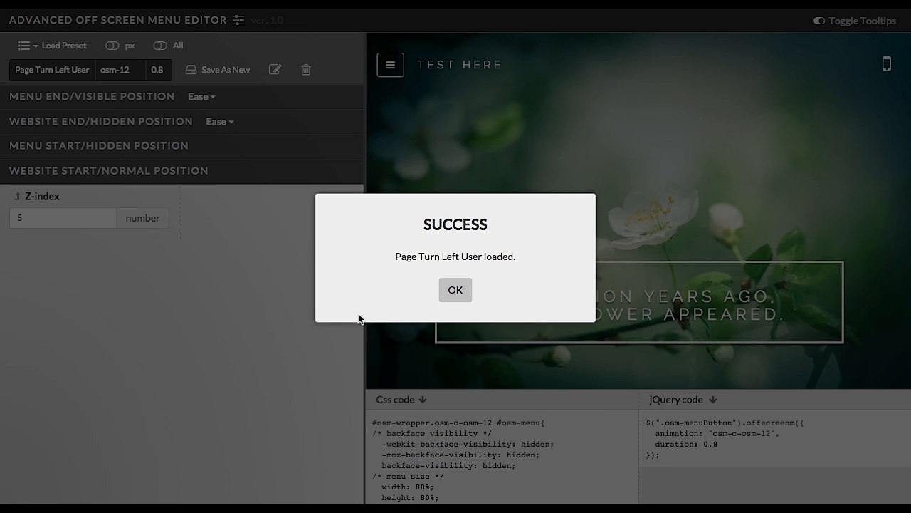
key(Return)
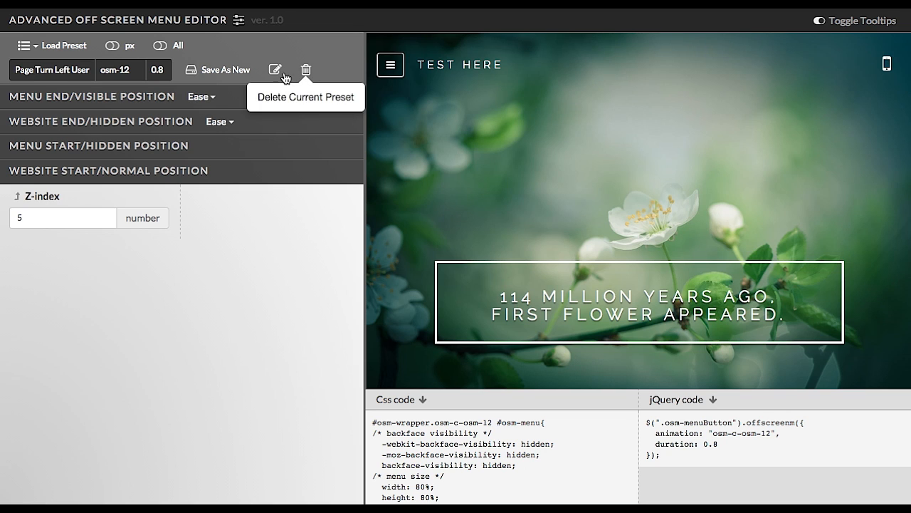
Set the animation duration of the Page Turn Left User preset to 3.
click(74, 47)
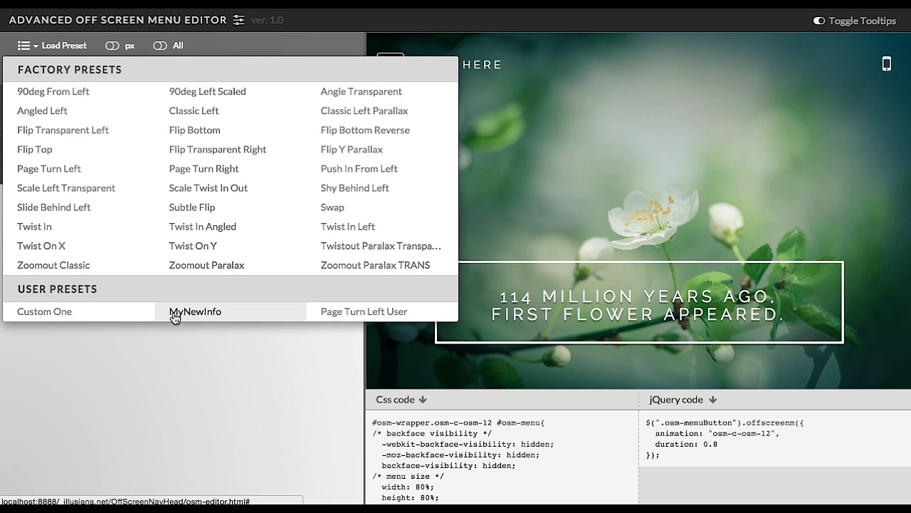
click(212, 348)
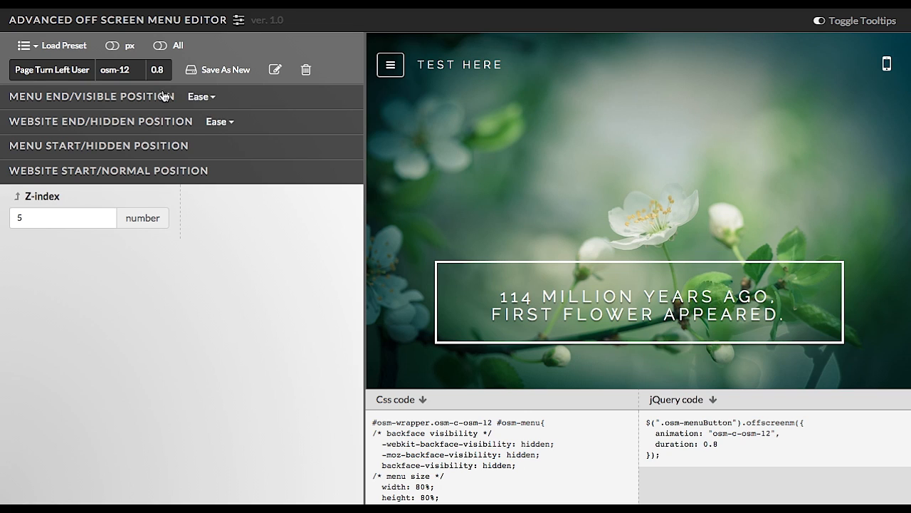
click(43, 74)
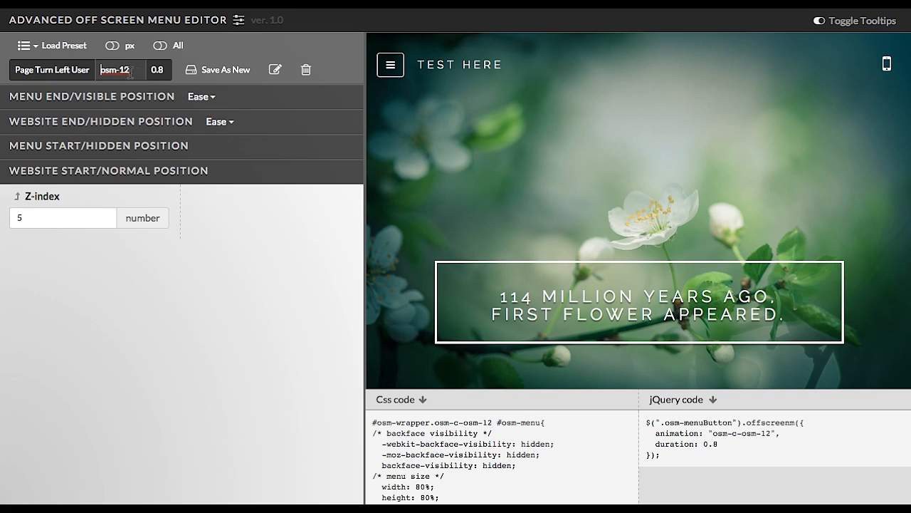
click(86, 71)
drag(15, 71, 92, 73)
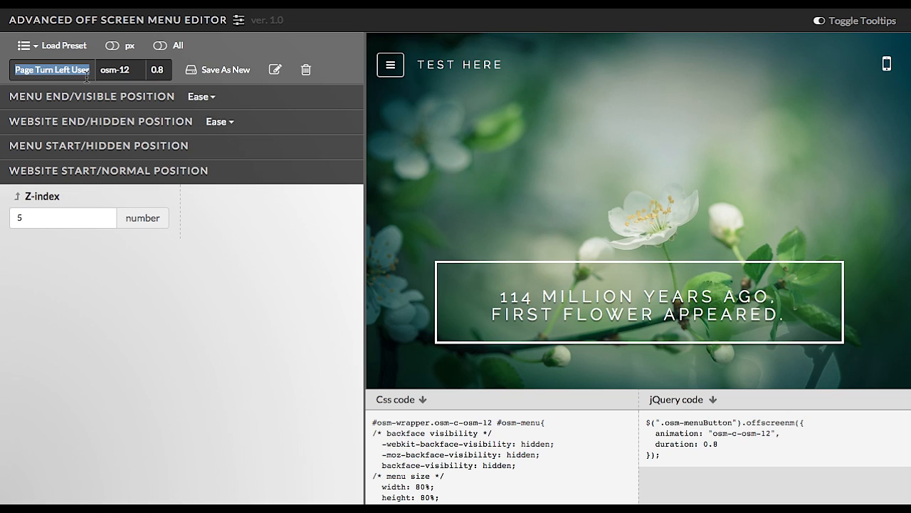
drag(100, 69, 131, 74)
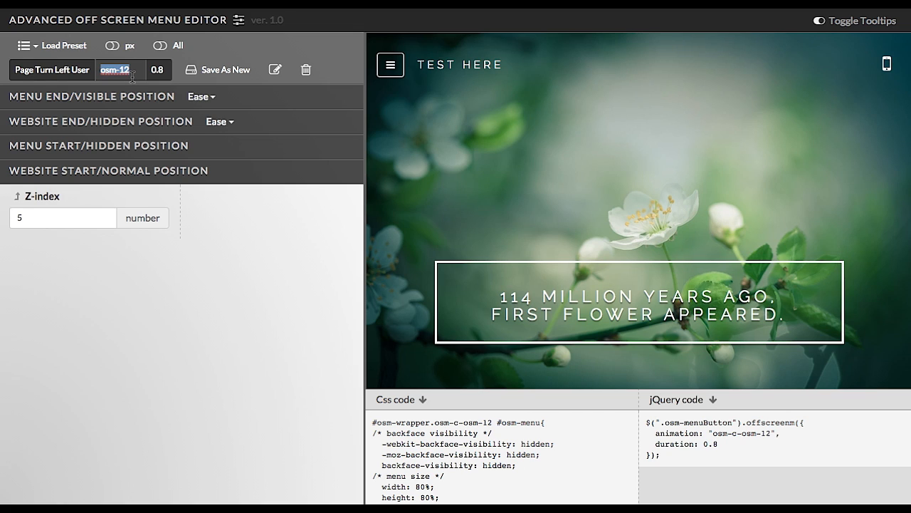
drag(149, 72, 166, 73)
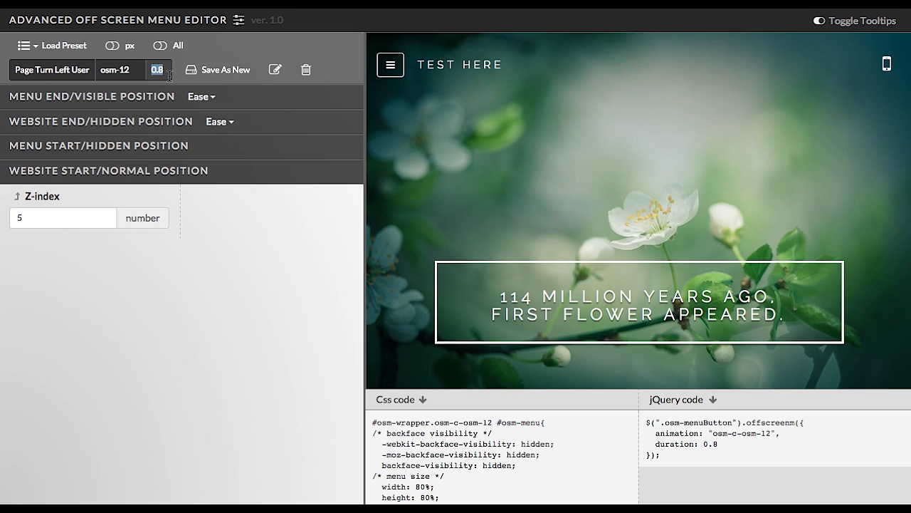
text(3)
Preview the slower menu animation by opening and closing the menu repeatedly.
click(390, 68)
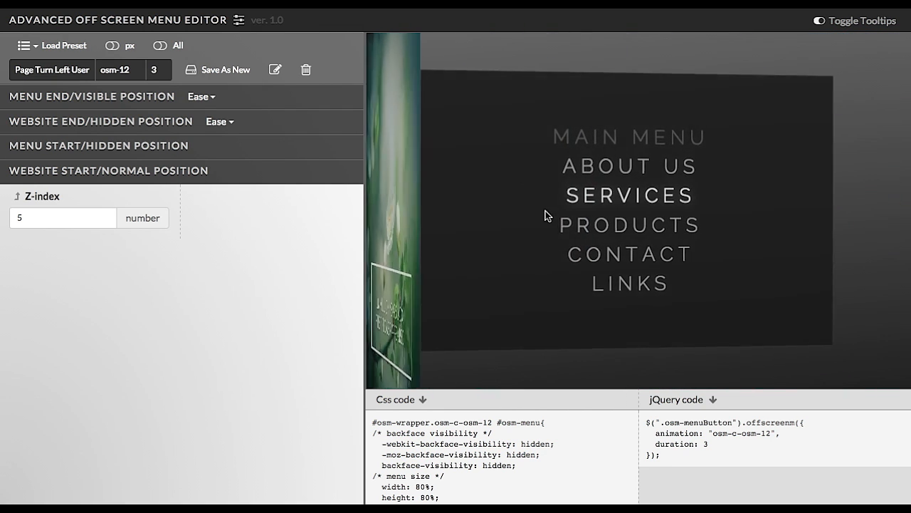
click(605, 197)
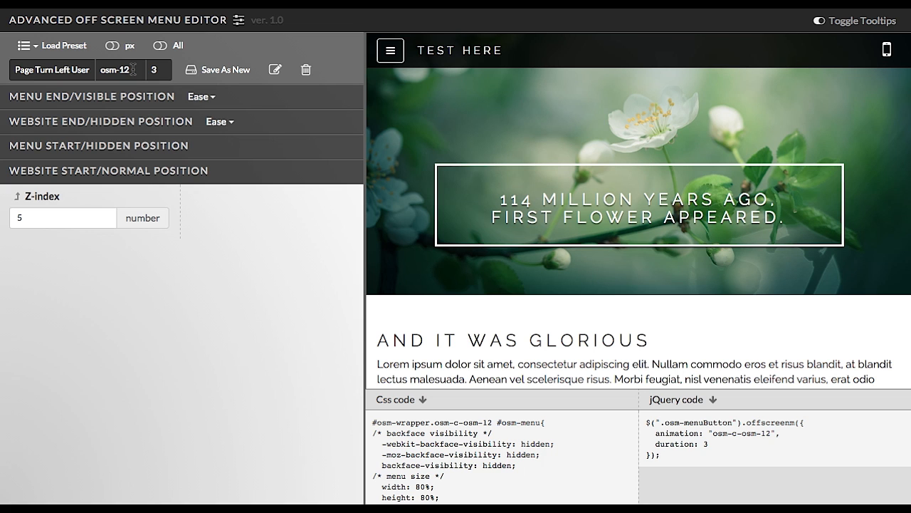
click(391, 52)
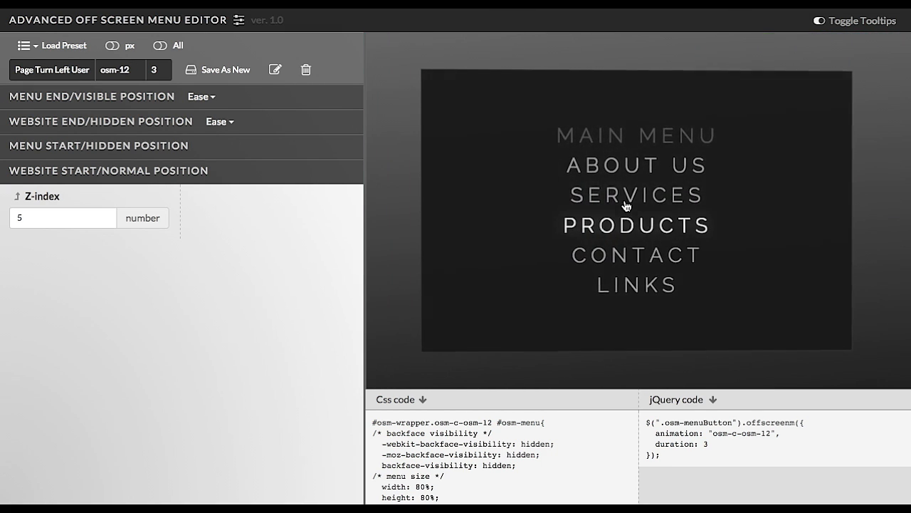
click(627, 199)
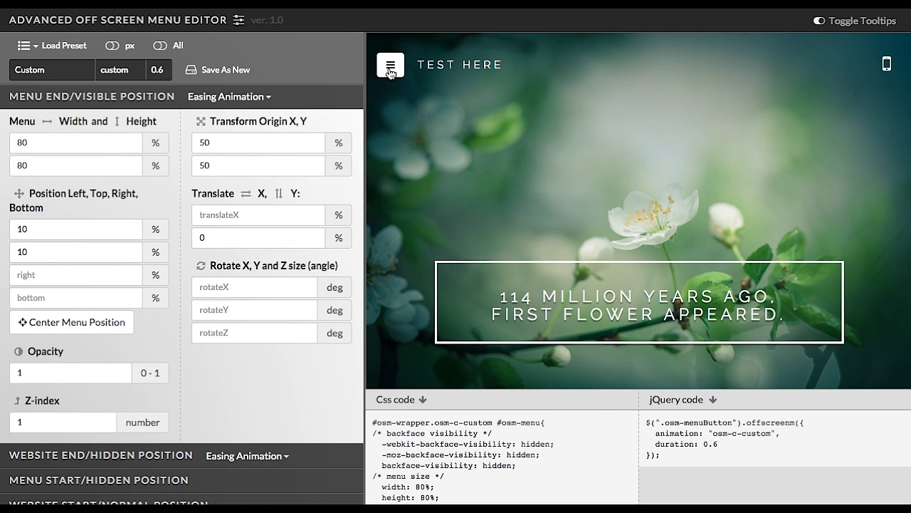
click(390, 74)
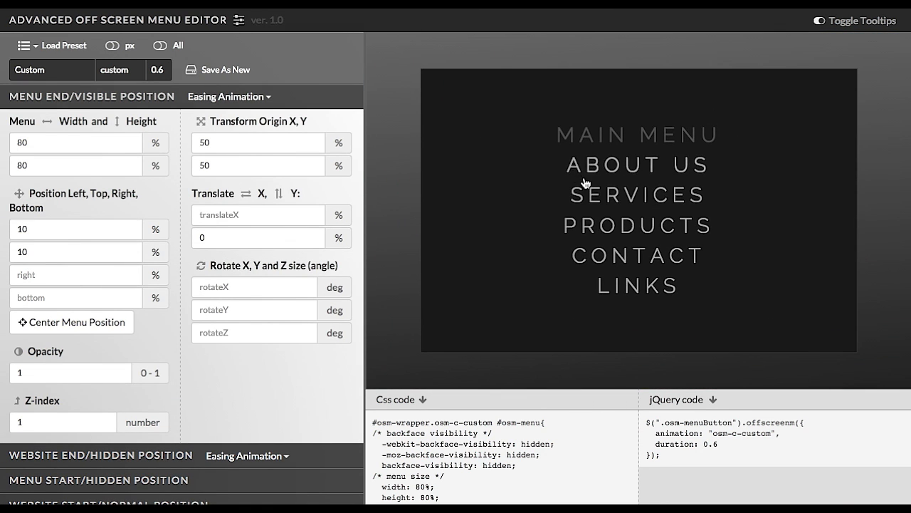
Close the menu preview and show and hide all editor control sections with the All toggle.
click(637, 193)
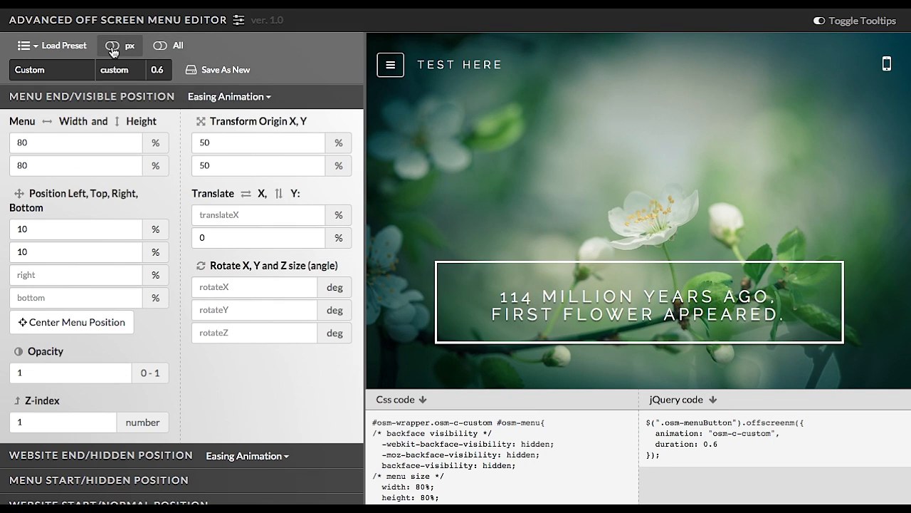
click(162, 46)
click(162, 45)
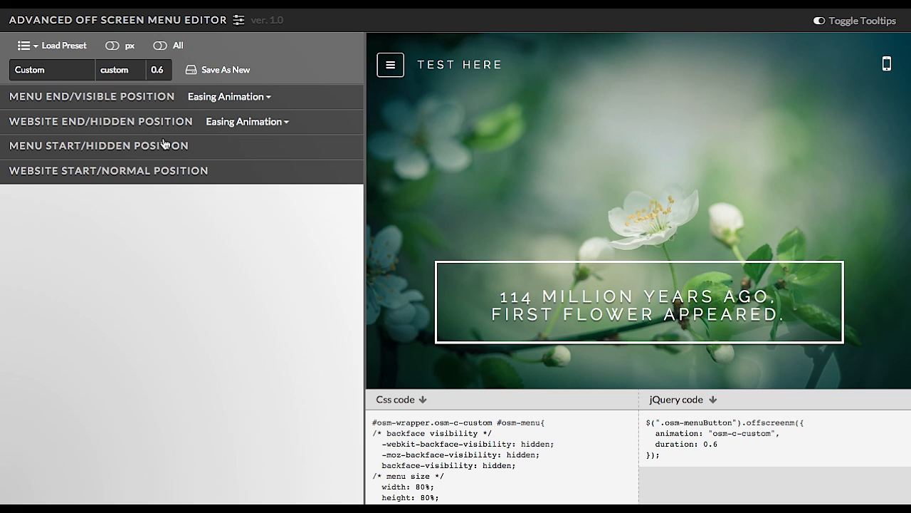
click(177, 50)
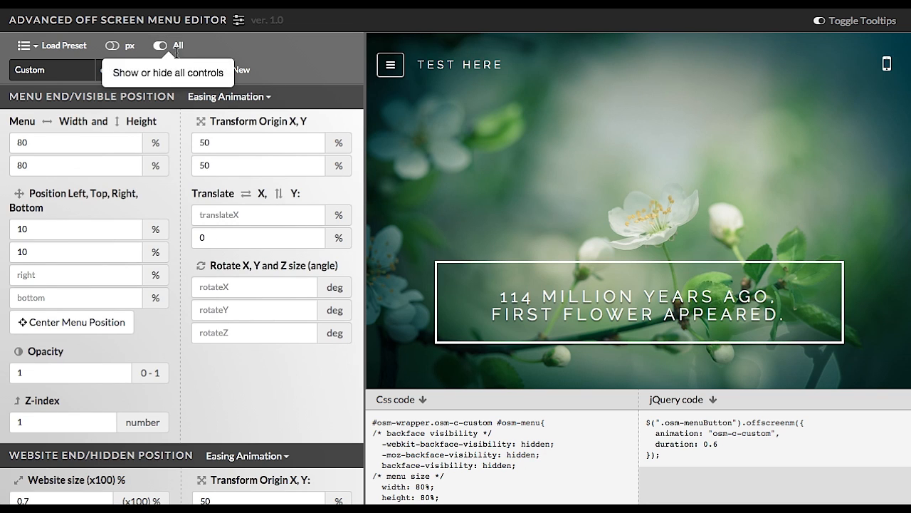
scroll(196, 144, down, 7)
scroll(195, 144, up, 7)
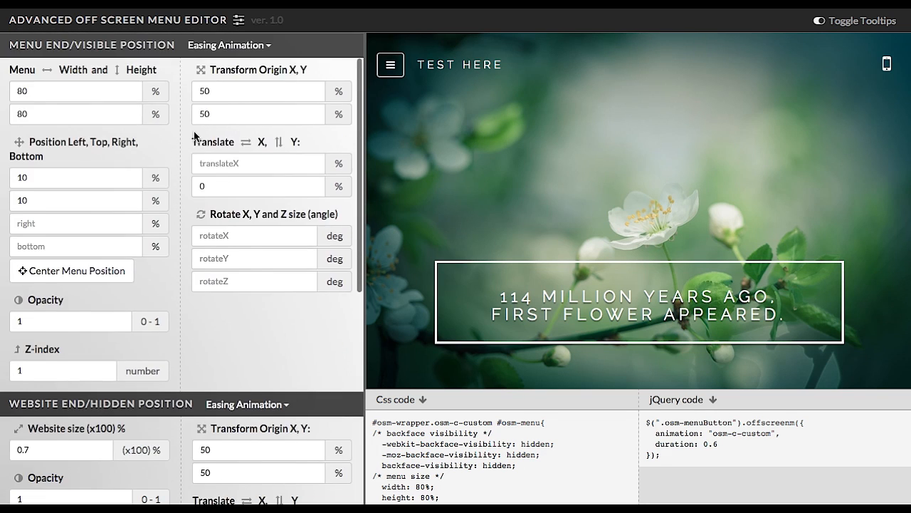
click(178, 47)
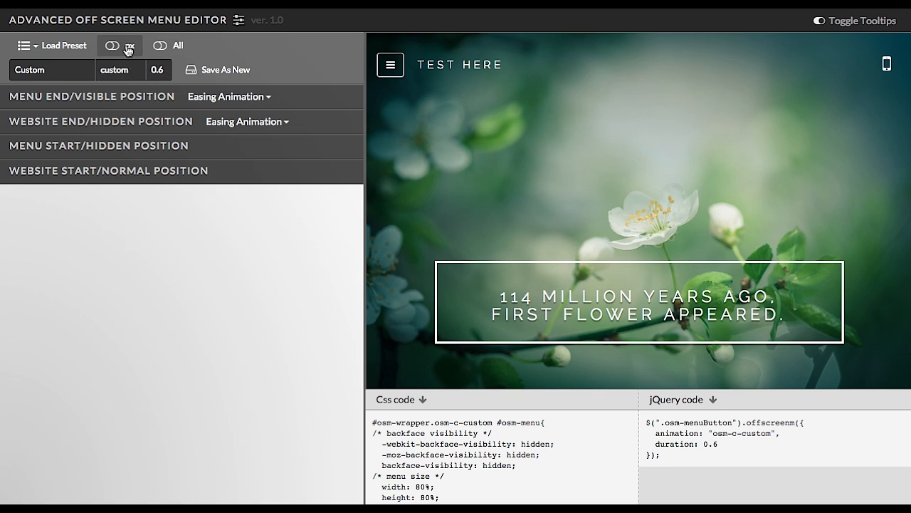
Expand the Menu End/Visible Position section and turn on the pixel unit options.
click(135, 98)
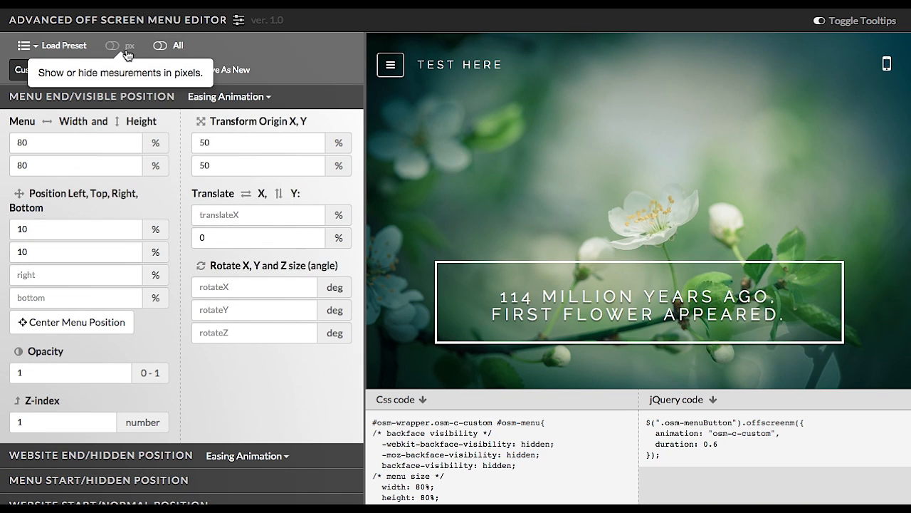
click(128, 56)
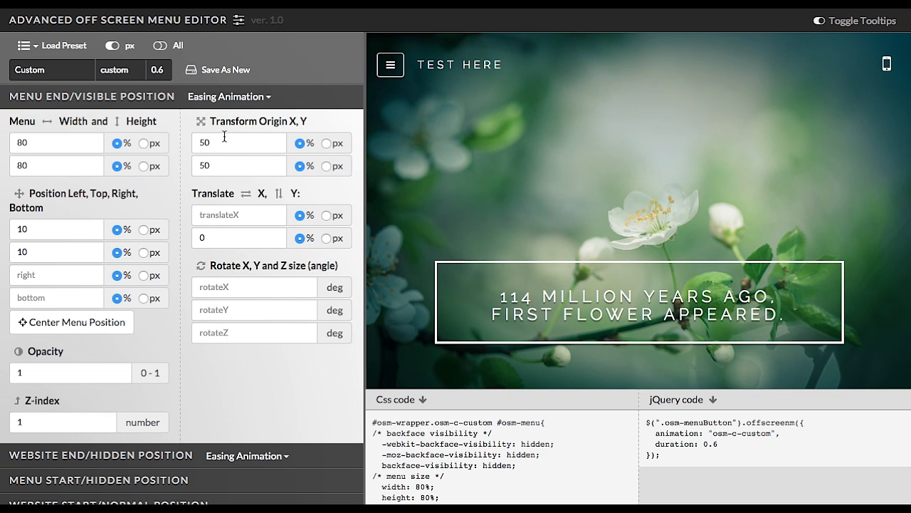
click(126, 55)
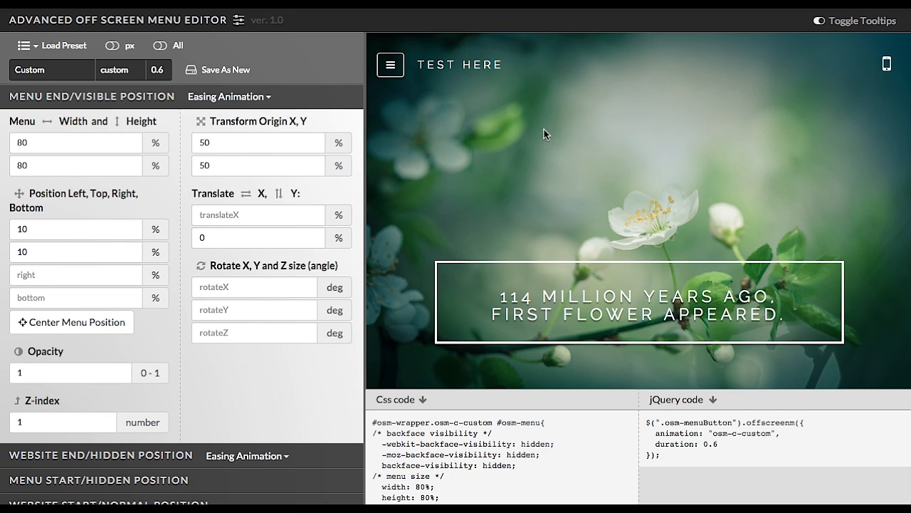
click(118, 52)
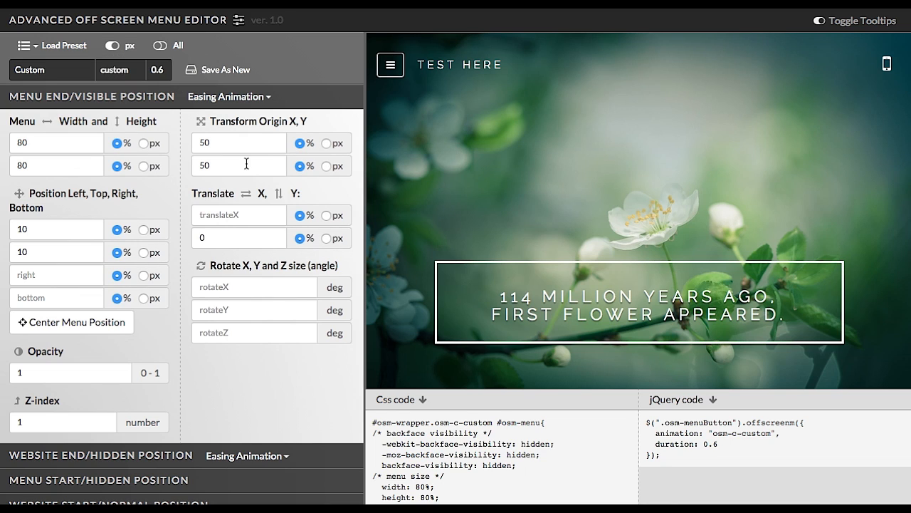
Switch the transform origin X and Y units to px and back to %, then hide pixel options and all controls.
click(327, 143)
click(326, 166)
click(300, 143)
click(299, 165)
click(129, 45)
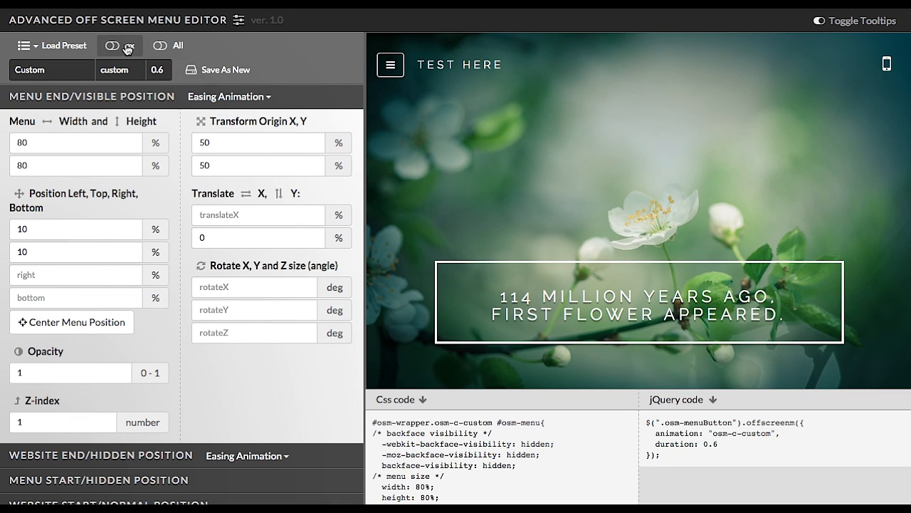
click(176, 52)
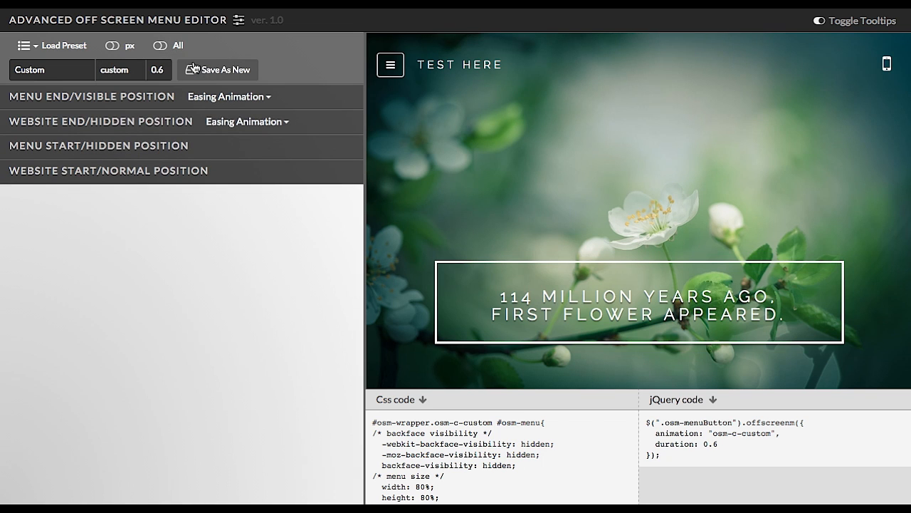
Open and close the menu preview, then turn tooltips off.
click(396, 71)
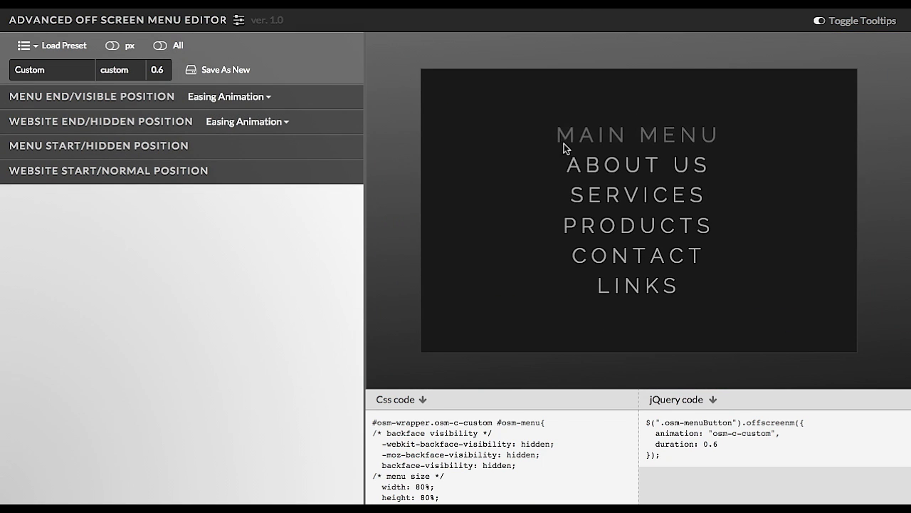
click(588, 162)
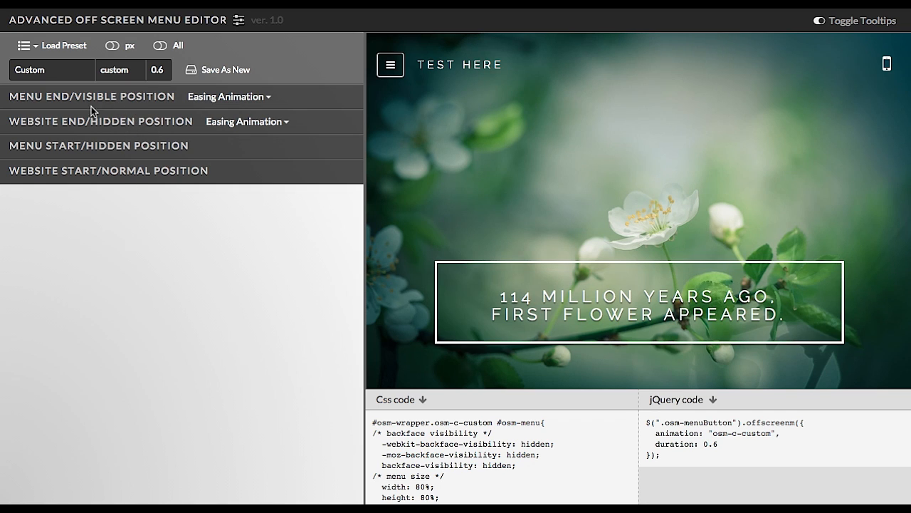
mouse_move(76, 104)
click(858, 21)
Scroll down and back up through the preview website.
scroll(539, 192, down, 5)
scroll(538, 193, down, 3)
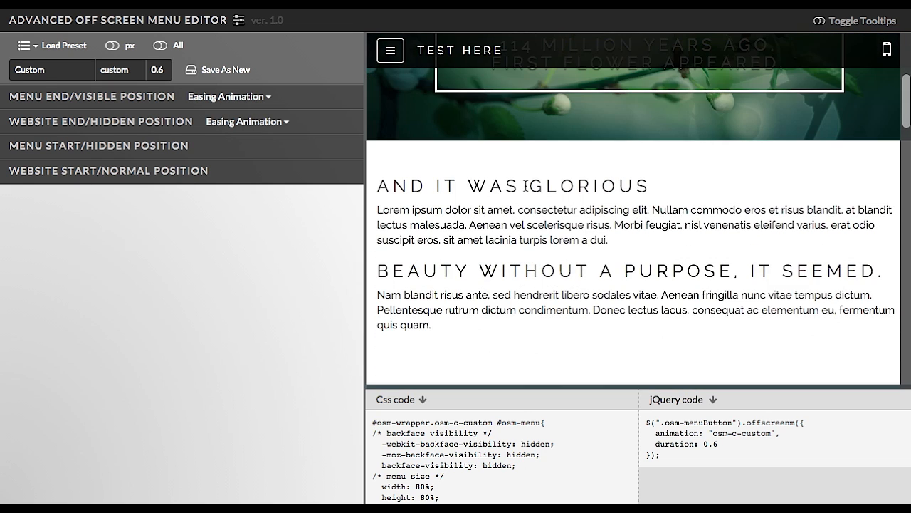
scroll(525, 187, up, 8)
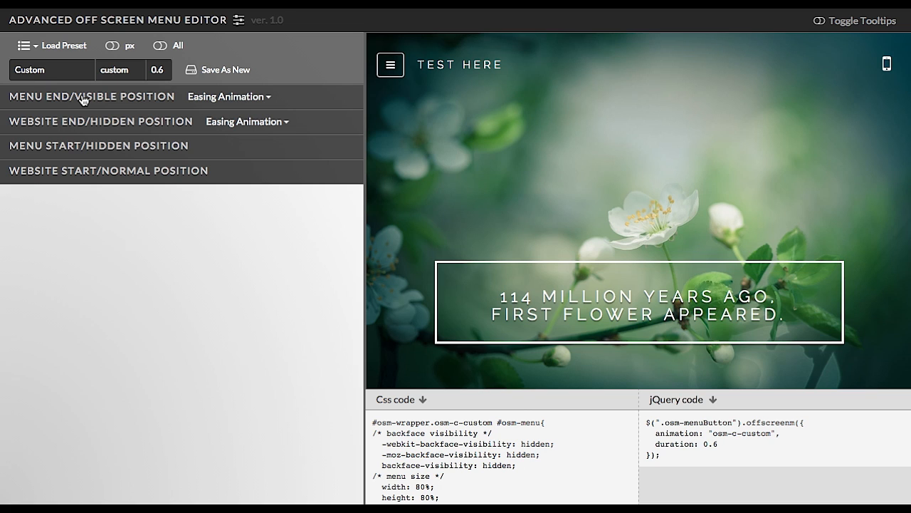
Open the menu preview and expand the Menu End/Visible Position section.
click(393, 71)
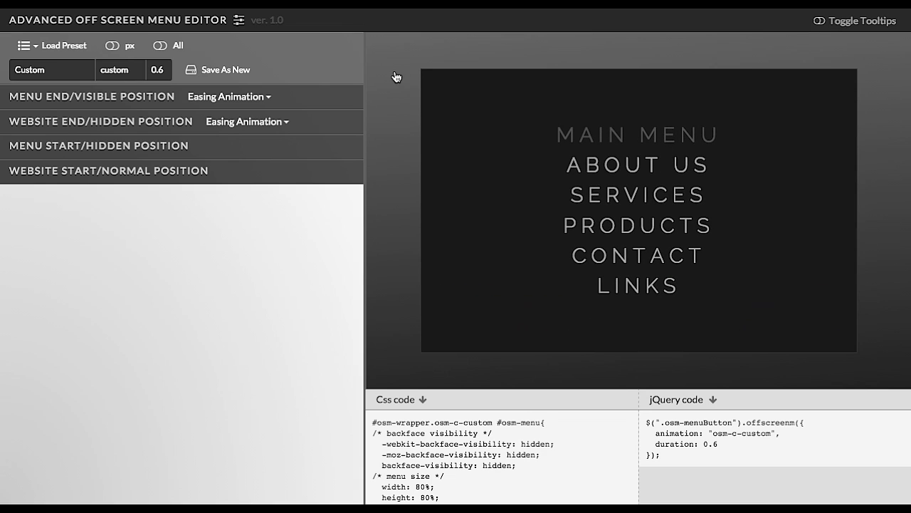
click(112, 99)
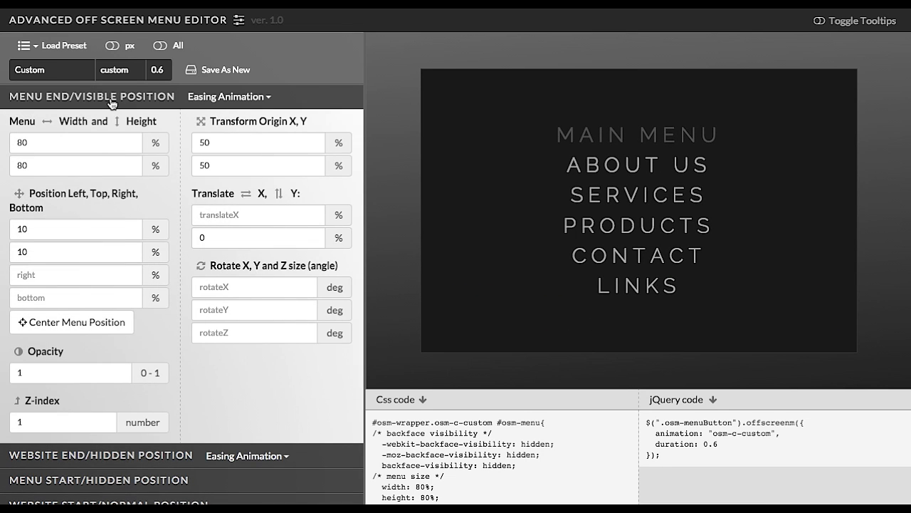
Step through the size, position, opacity, z-index, transform origin, translate and rotate fields to examine their labels.
click(115, 142)
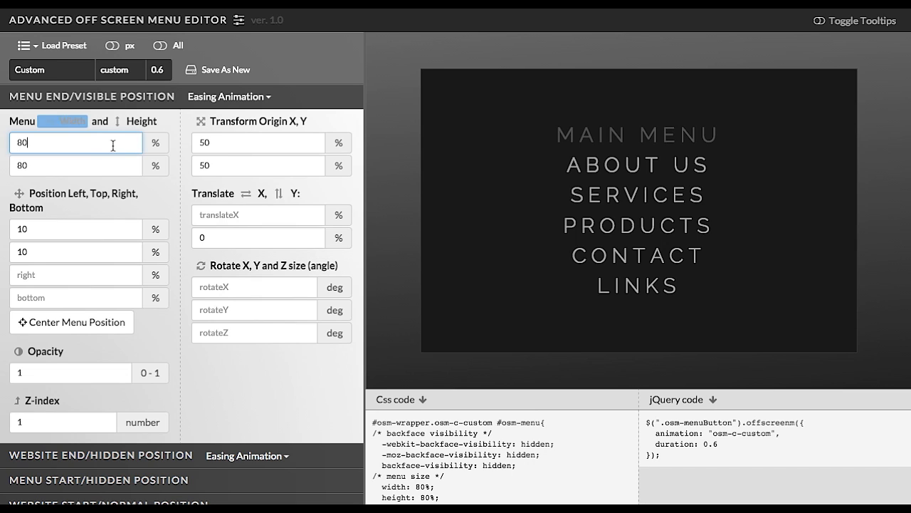
click(109, 164)
click(105, 226)
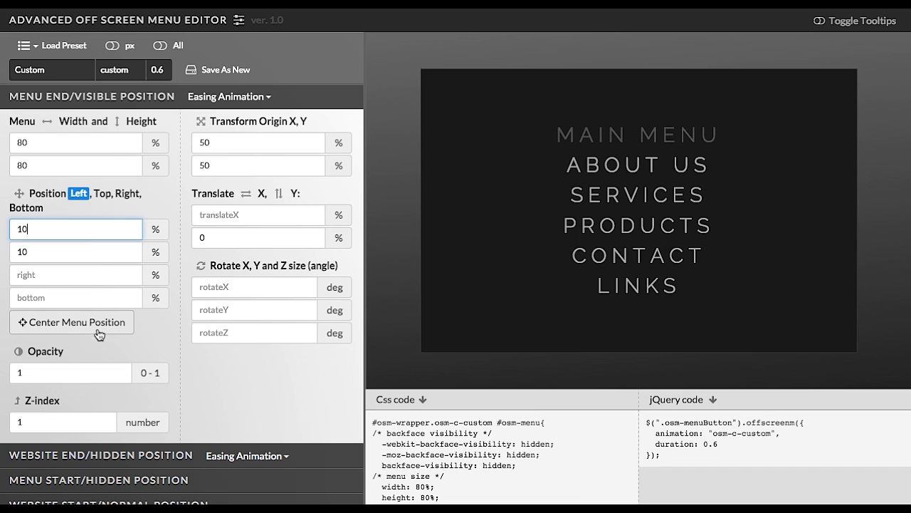
click(84, 369)
click(66, 416)
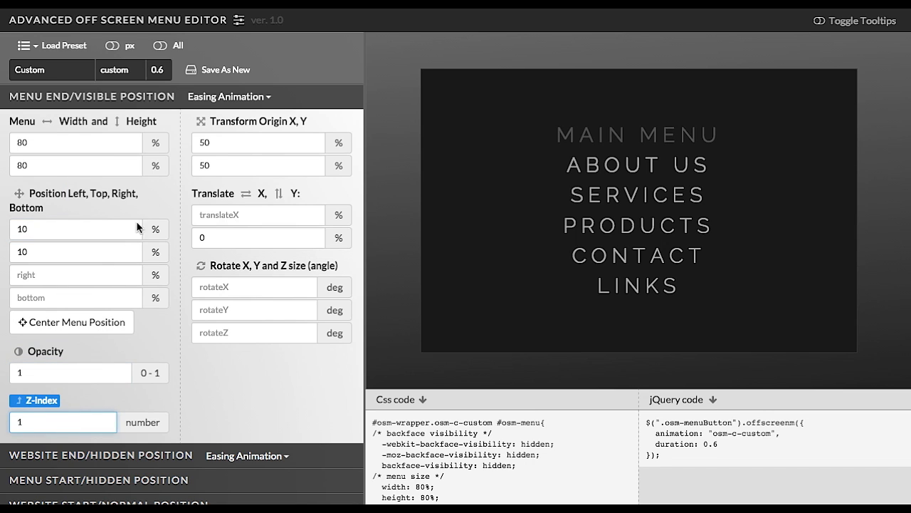
click(221, 143)
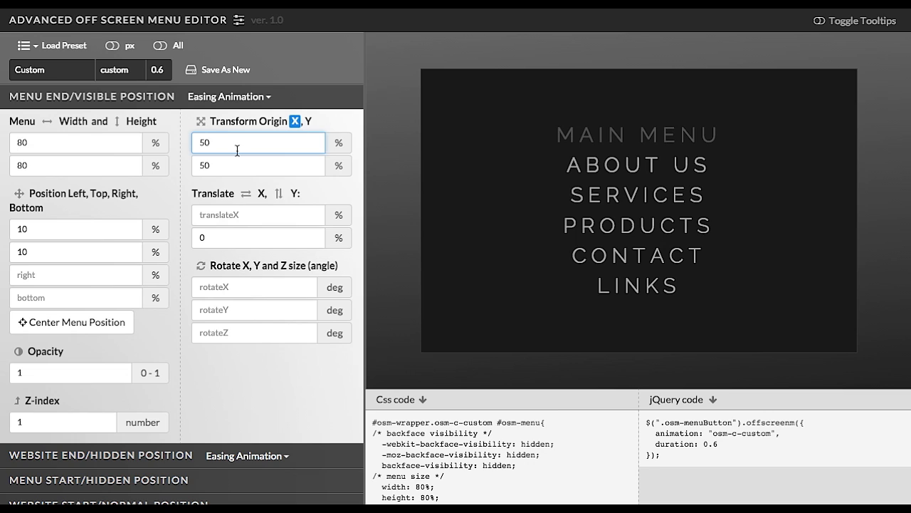
click(242, 215)
click(255, 285)
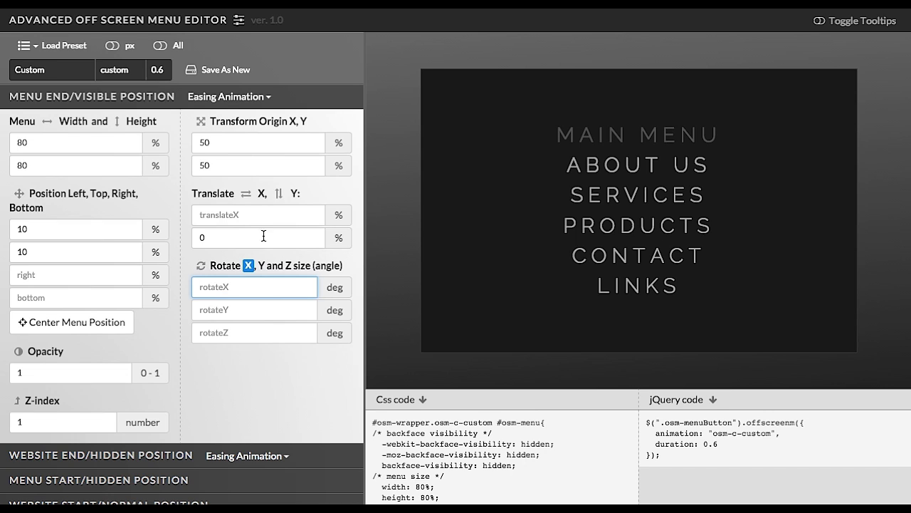
click(245, 308)
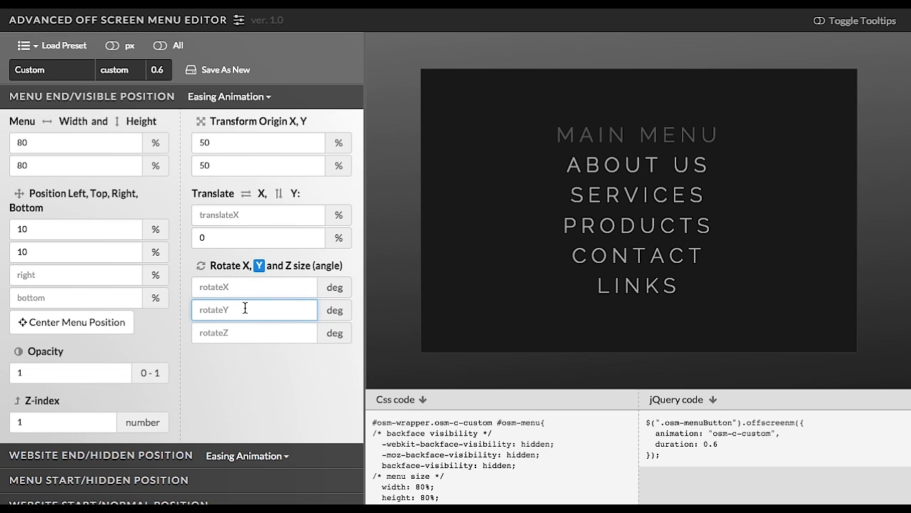
Try rotate Y angles of 5, 65, 45 and 0 degrees, then clear the rotate Y field.
text(5)
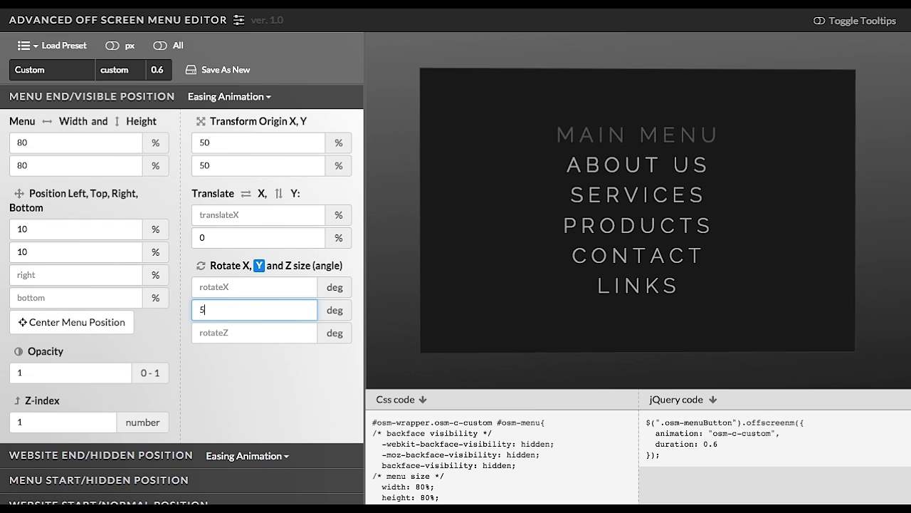
drag(227, 306, 173, 301)
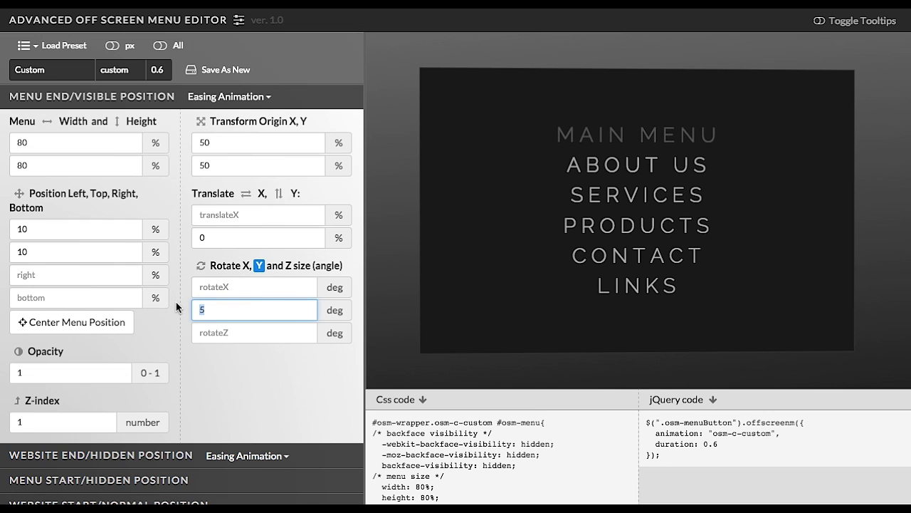
text(65)
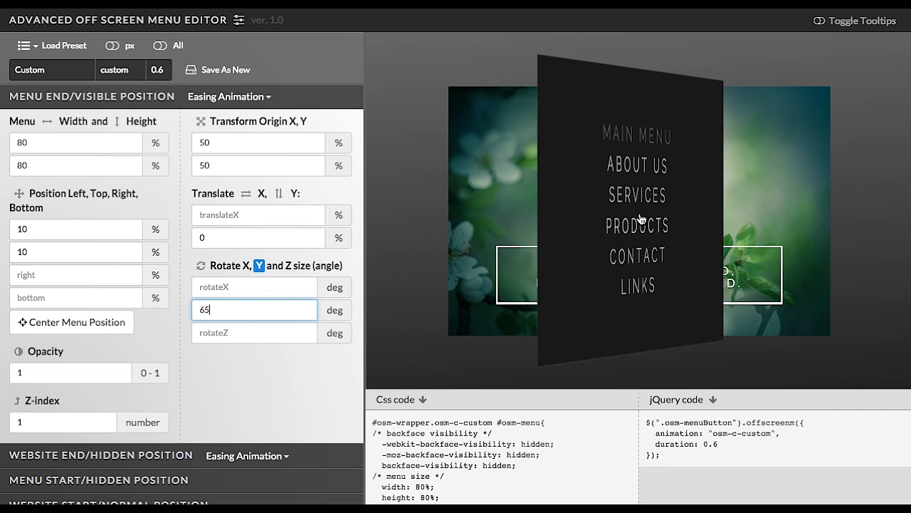
drag(207, 304, 176, 304)
text(45)
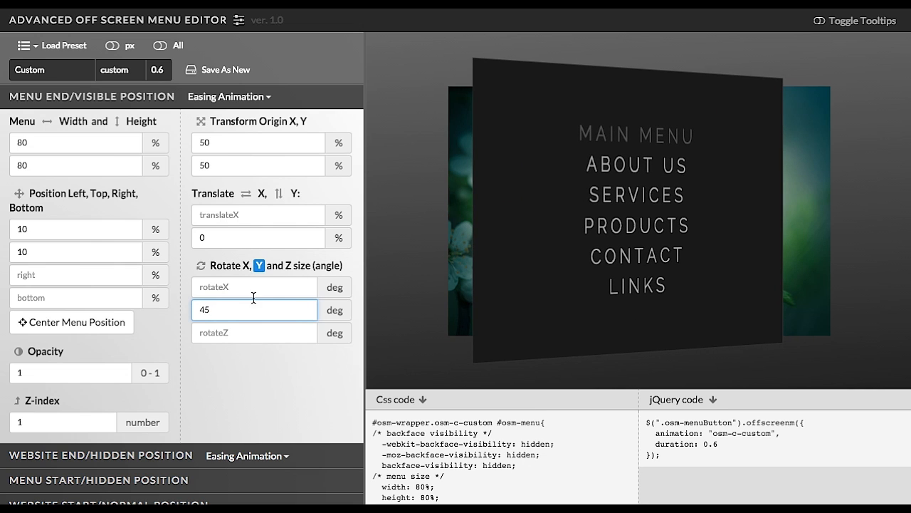
drag(208, 310, 182, 314)
text(0)
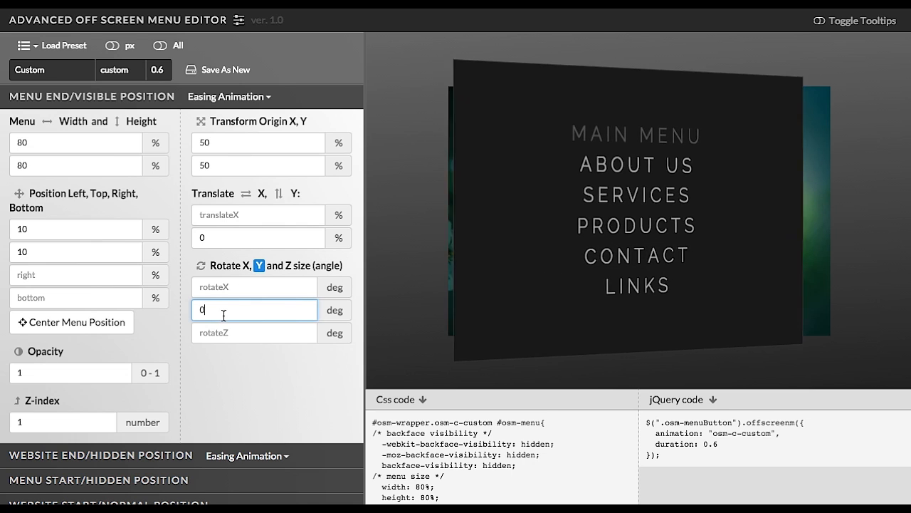
key(BackSpace)
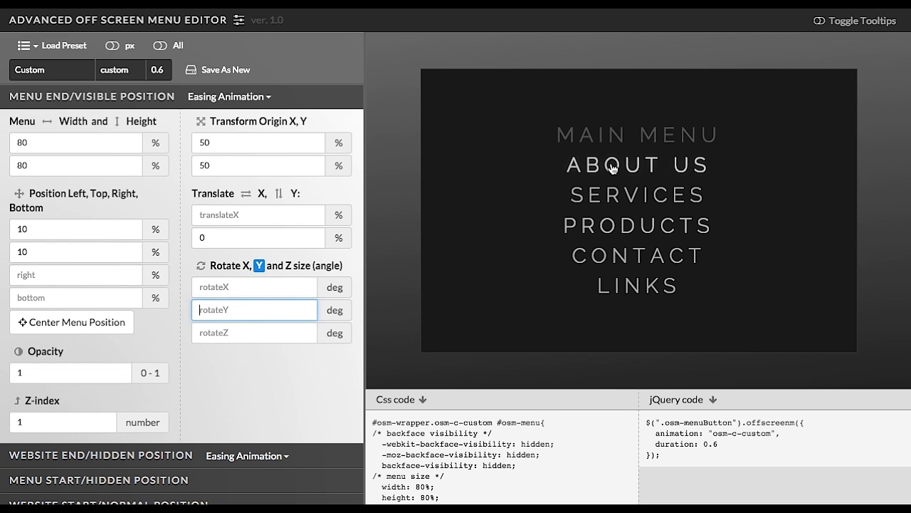
Close and reopen the menu preview, then set the menu width to 50%.
click(617, 197)
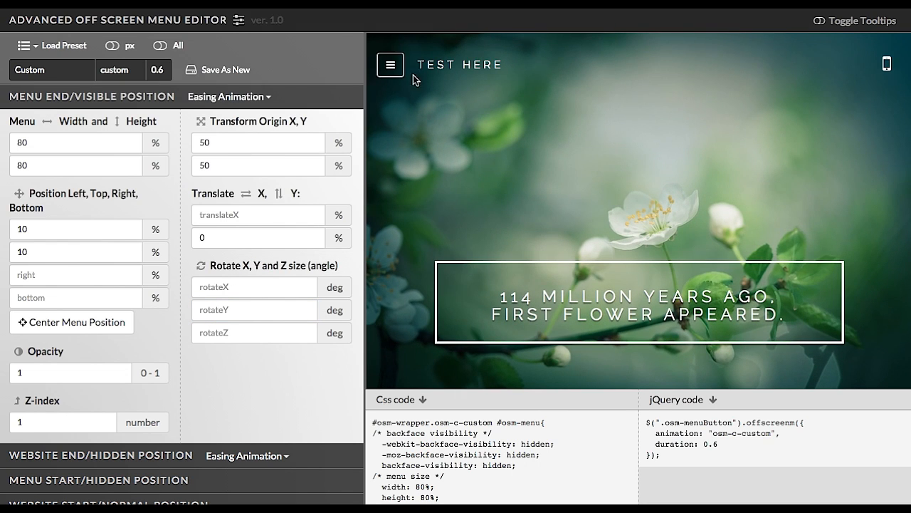
click(392, 69)
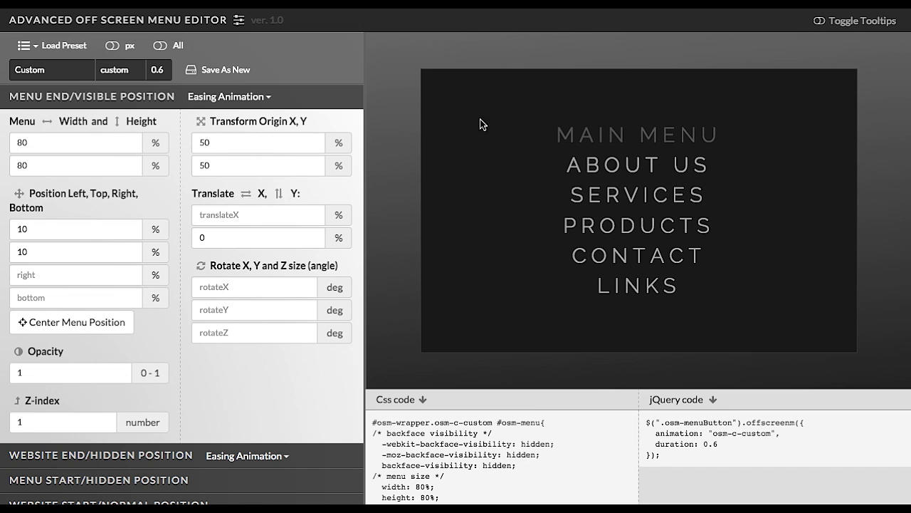
drag(47, 148, 4, 145)
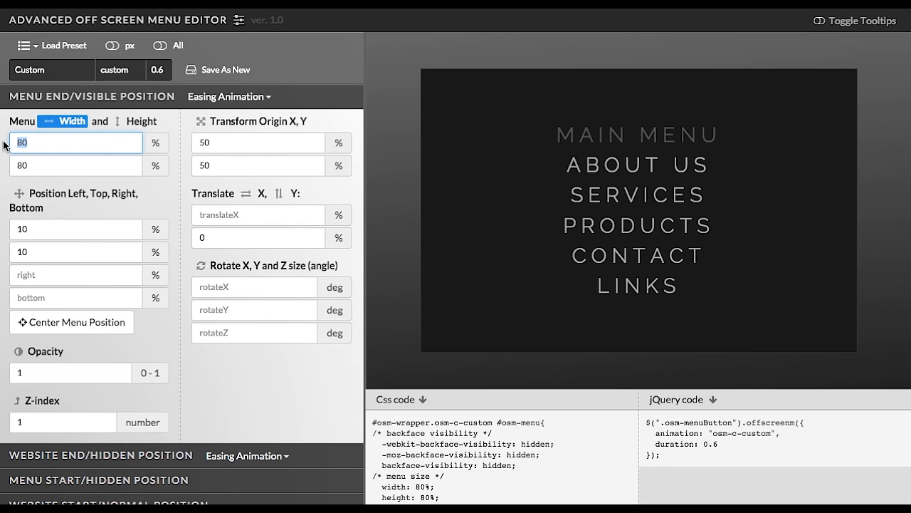
text(50)
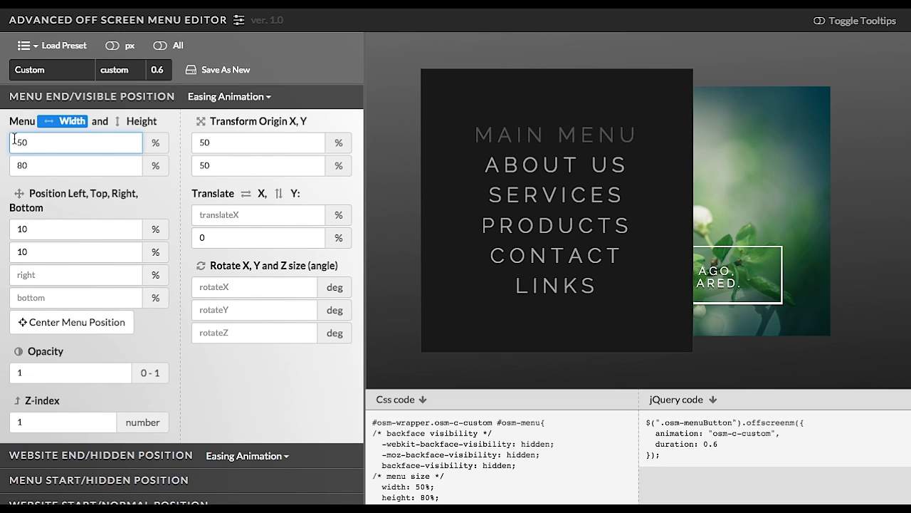
Set the menu height to 100% and center the menu position.
drag(46, 163, 4, 164)
text(100)
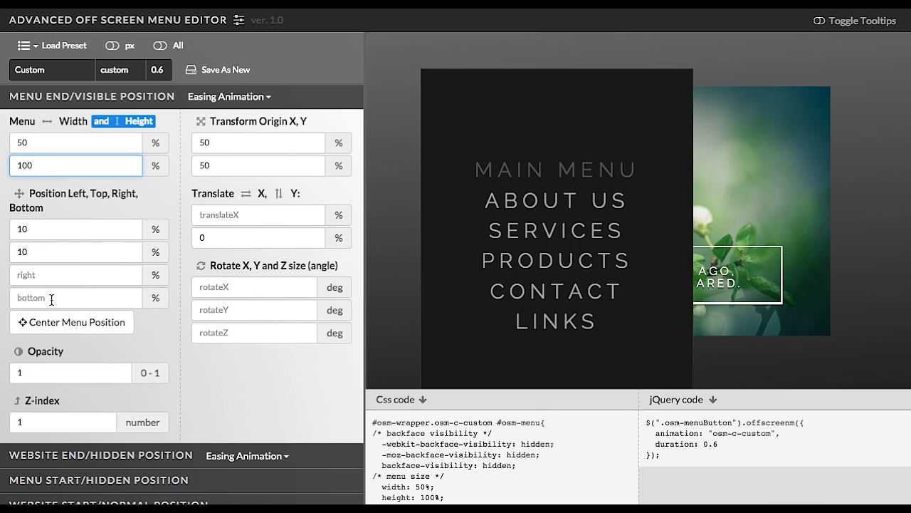
click(68, 327)
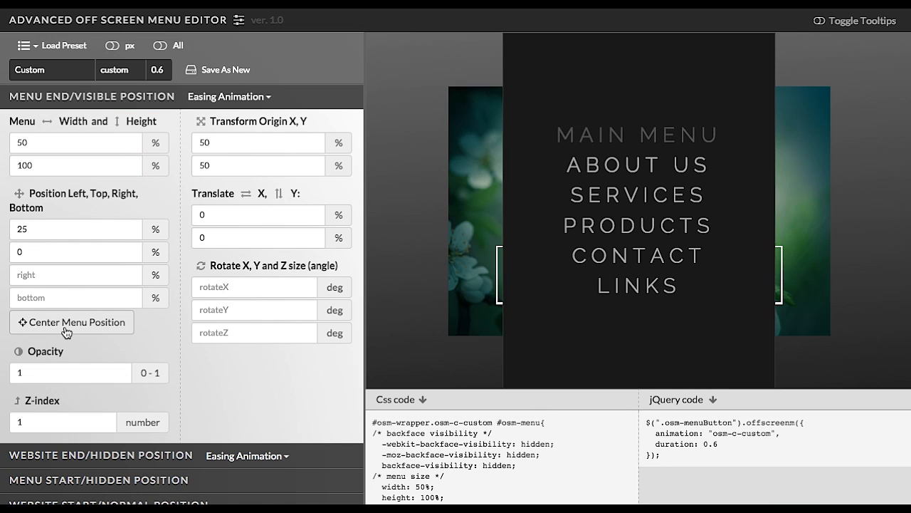
Set the menu's left position to 0%, then close and reopen the menu preview to check it.
double_click(38, 234)
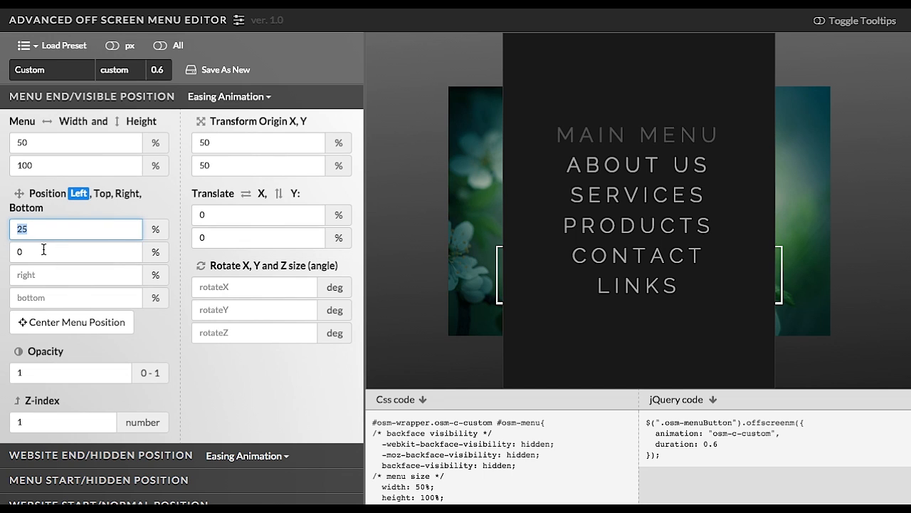
text(0)
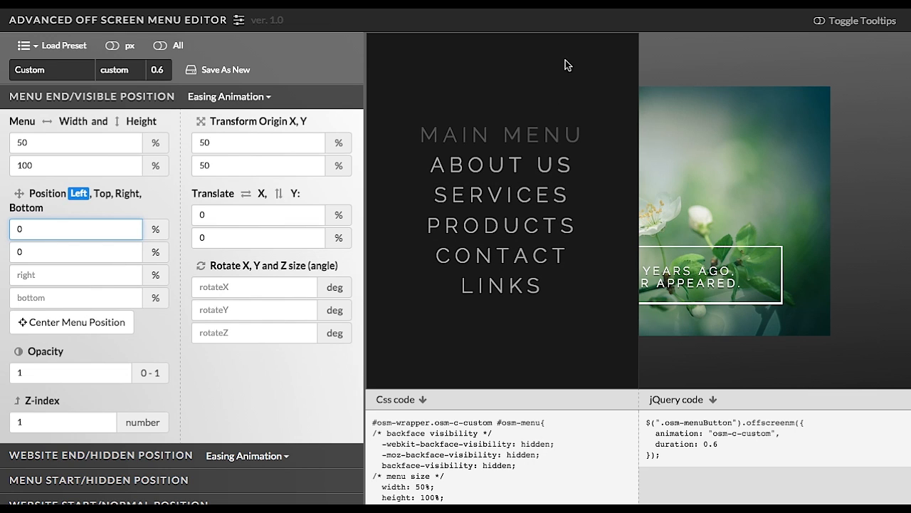
click(108, 141)
click(126, 166)
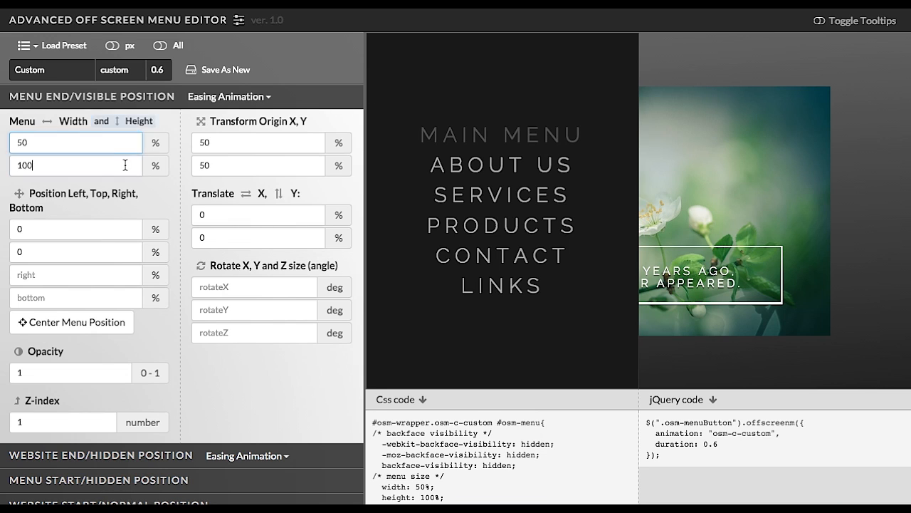
click(70, 228)
click(69, 249)
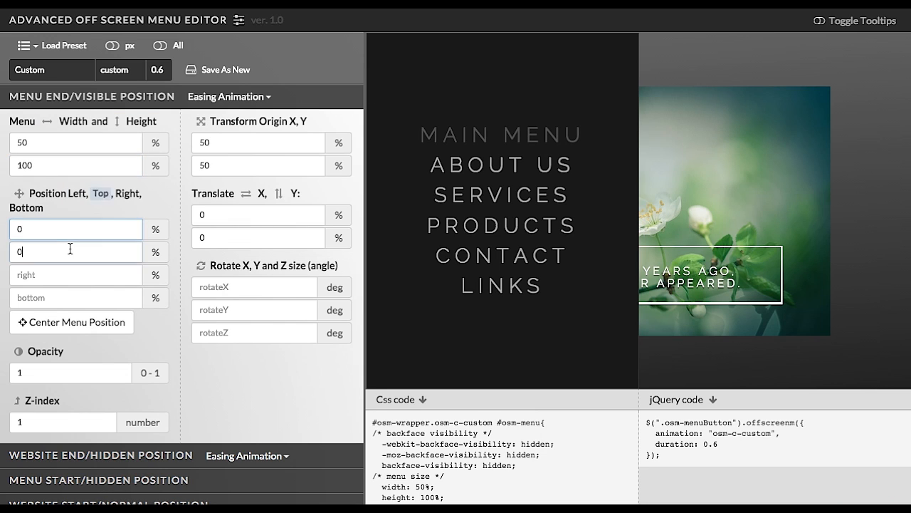
click(478, 164)
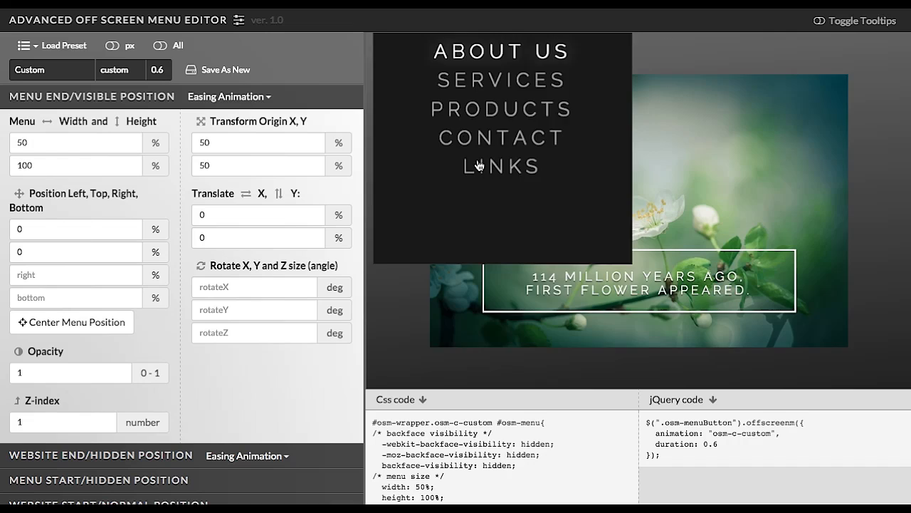
click(401, 69)
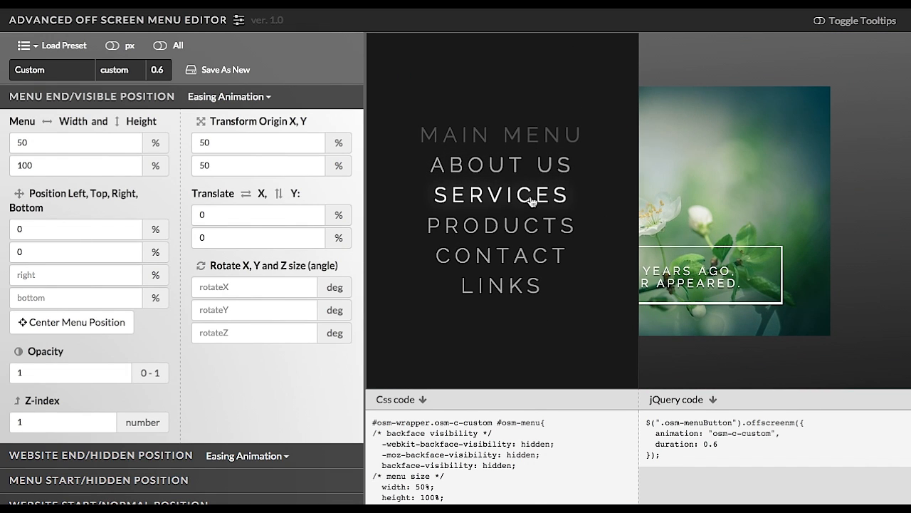
click(531, 198)
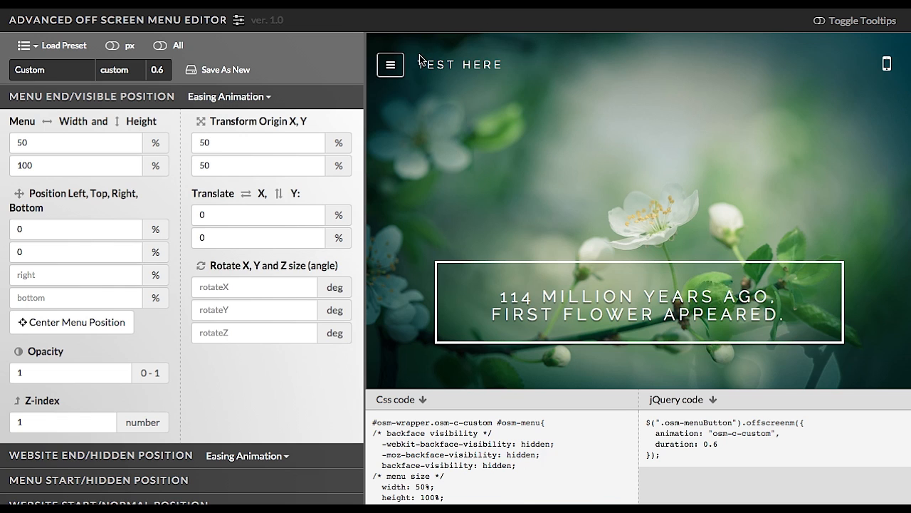
click(396, 71)
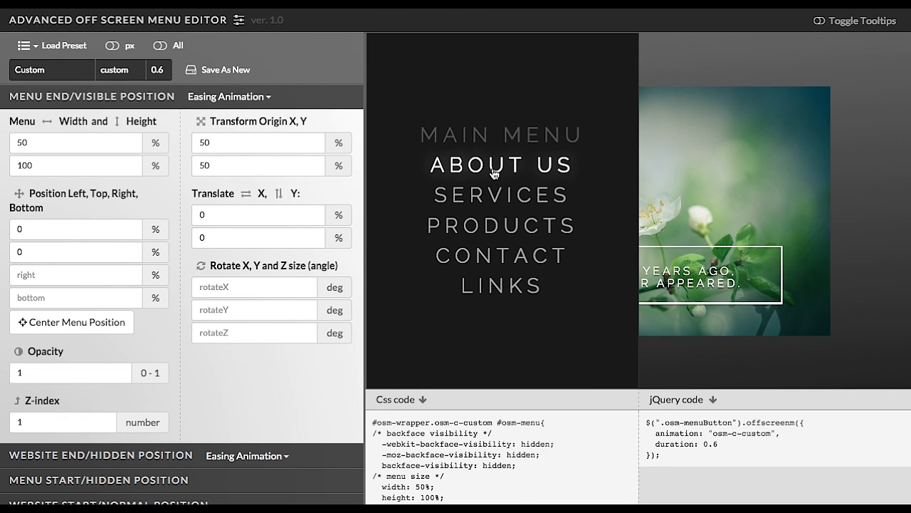
Expand the Menu Start/Hidden Position section and examine its size, opacity, z-index, translate and rotate fields.
scroll(157, 406, down, 1)
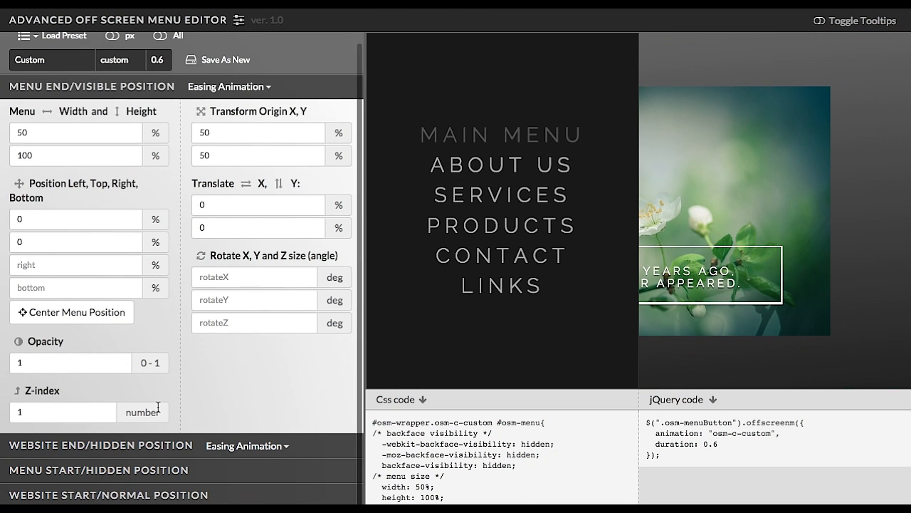
click(97, 477)
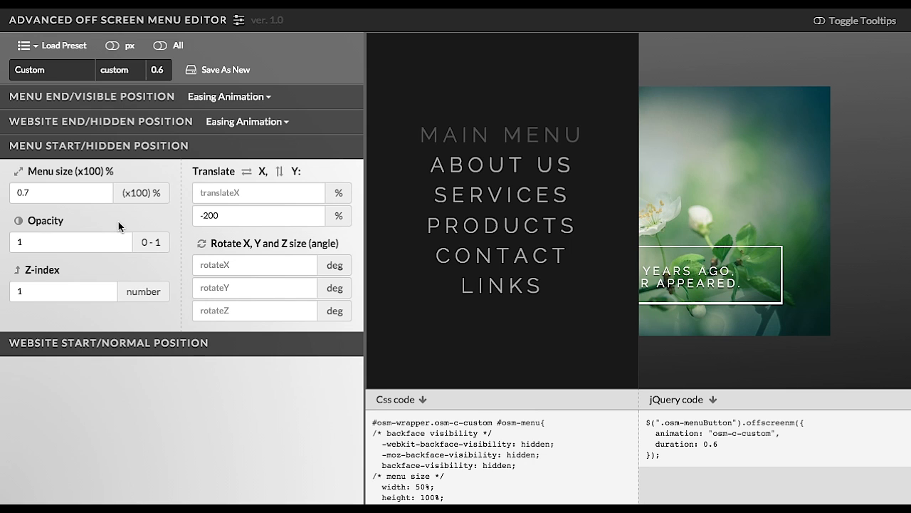
click(89, 193)
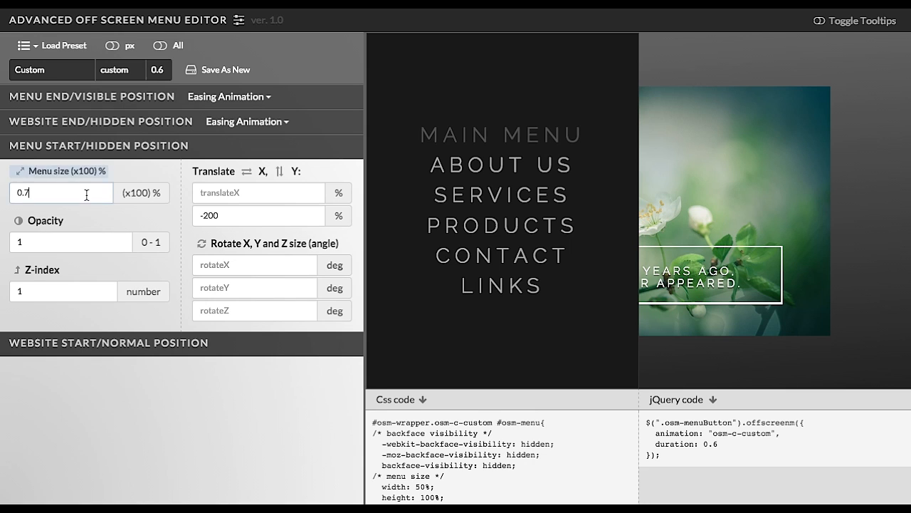
click(75, 235)
click(77, 290)
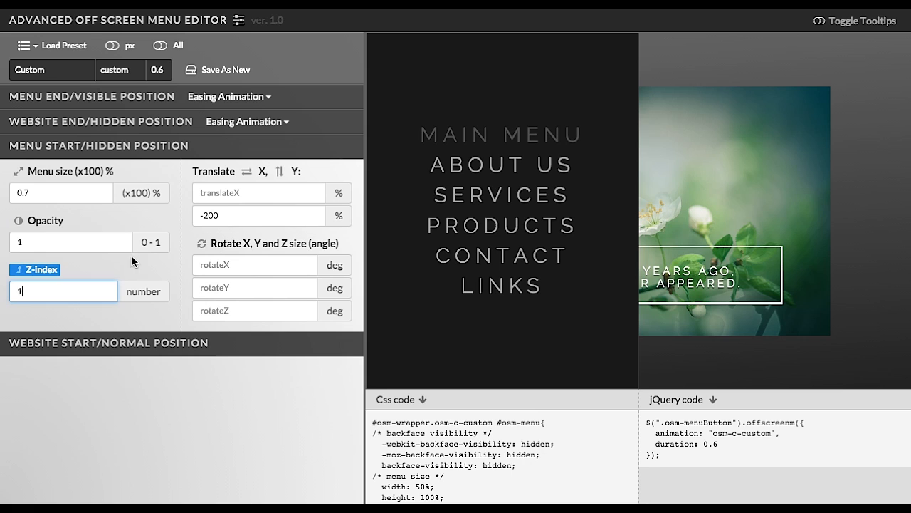
click(223, 196)
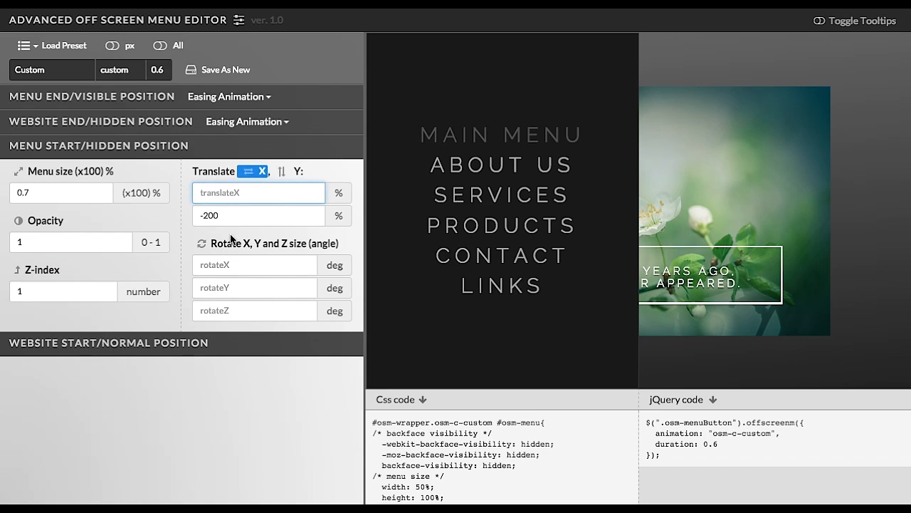
click(231, 262)
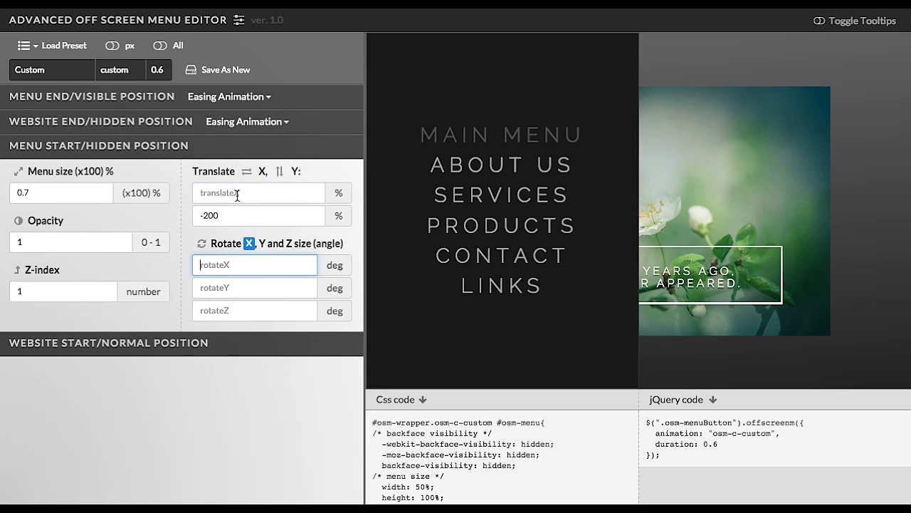
click(236, 216)
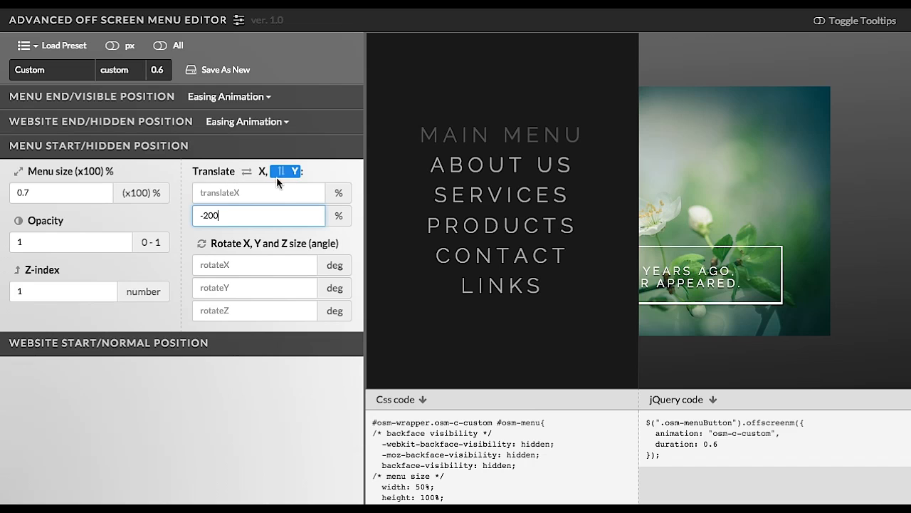
Clear the menu start translate Y value and replay the menu opening in the preview.
drag(231, 218, 195, 217)
click(507, 227)
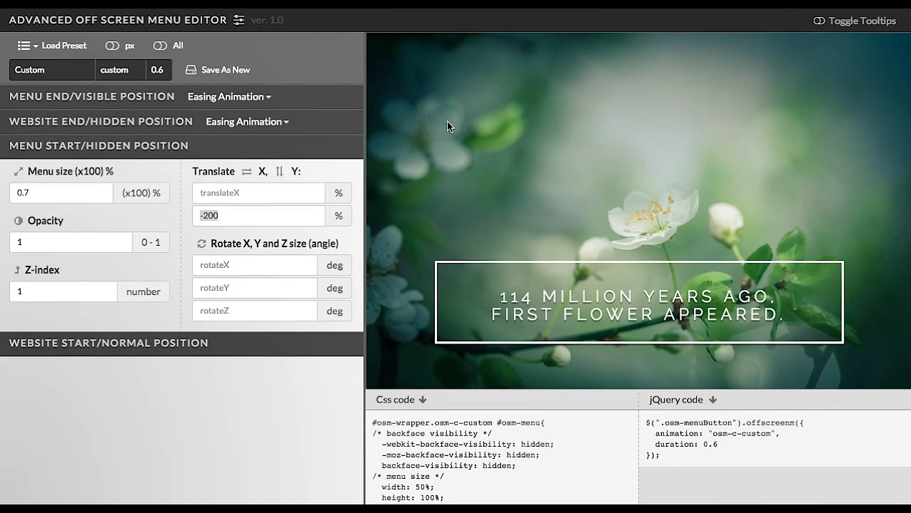
click(390, 69)
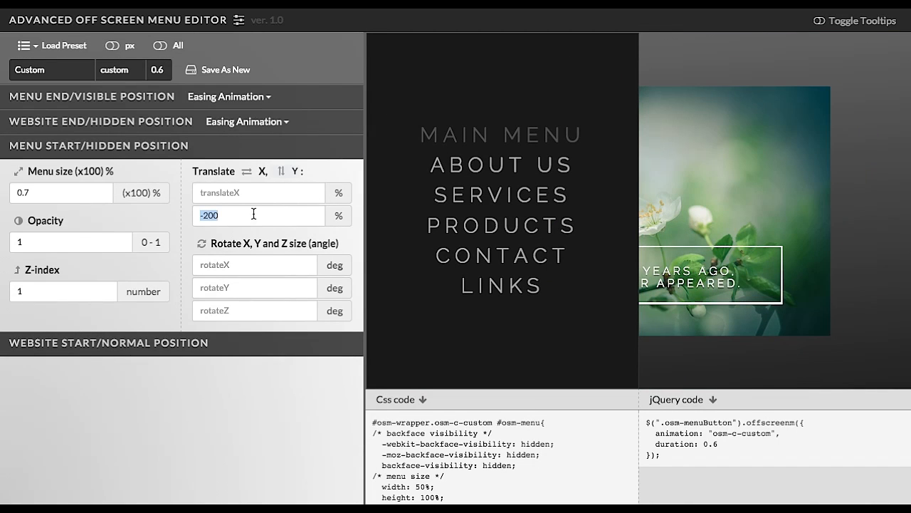
drag(254, 214, 184, 215)
key(BackSpace)
click(443, 195)
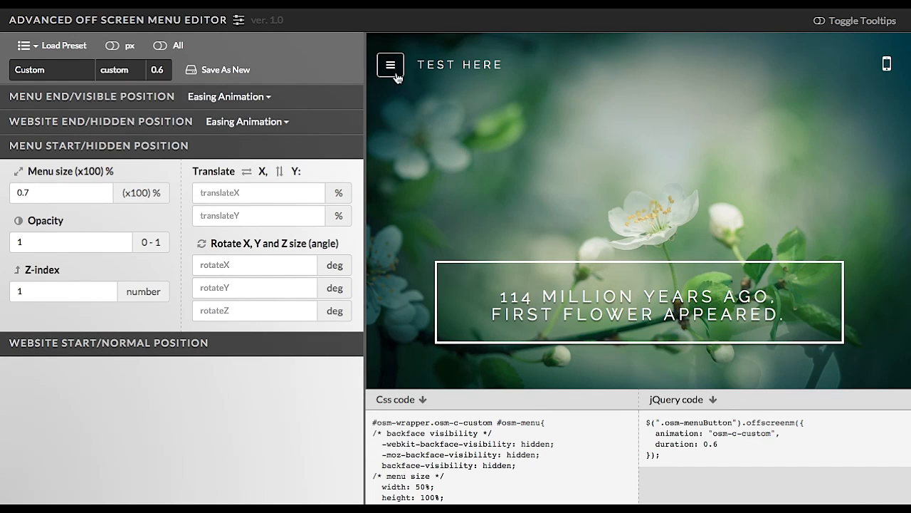
click(396, 71)
click(482, 197)
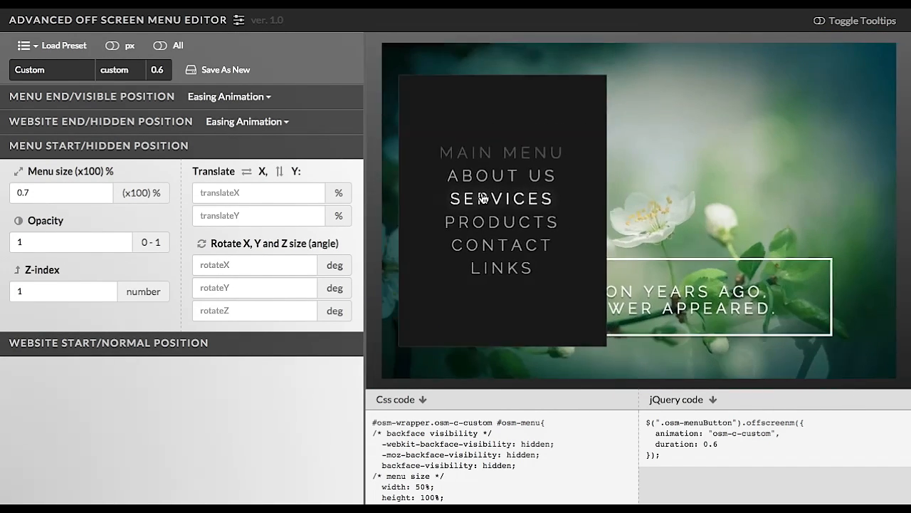
click(398, 71)
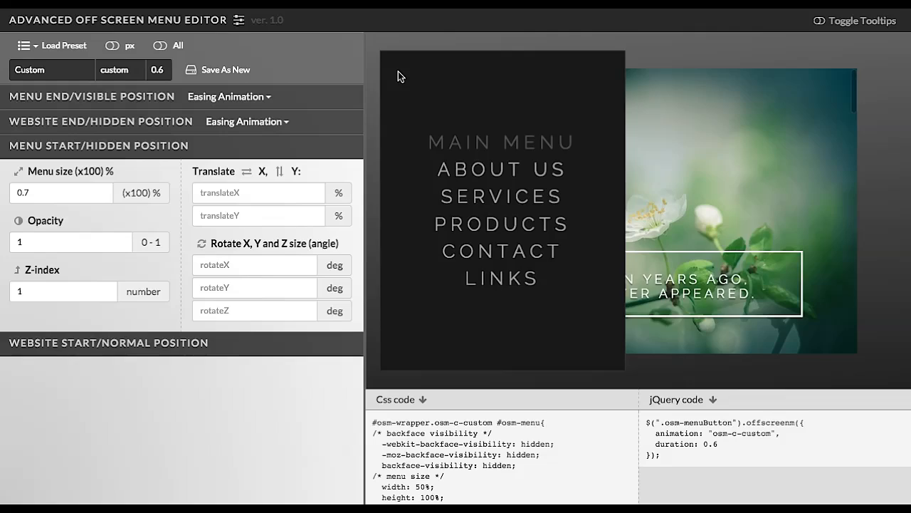
Set the menu start size to 1 and reopen the menu preview.
click(66, 193)
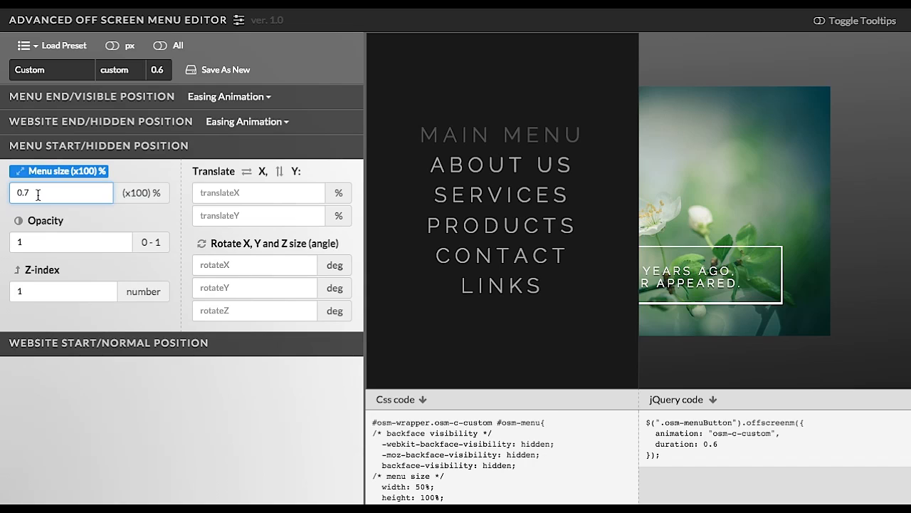
drag(38, 195, 1, 192)
text(1)
click(478, 195)
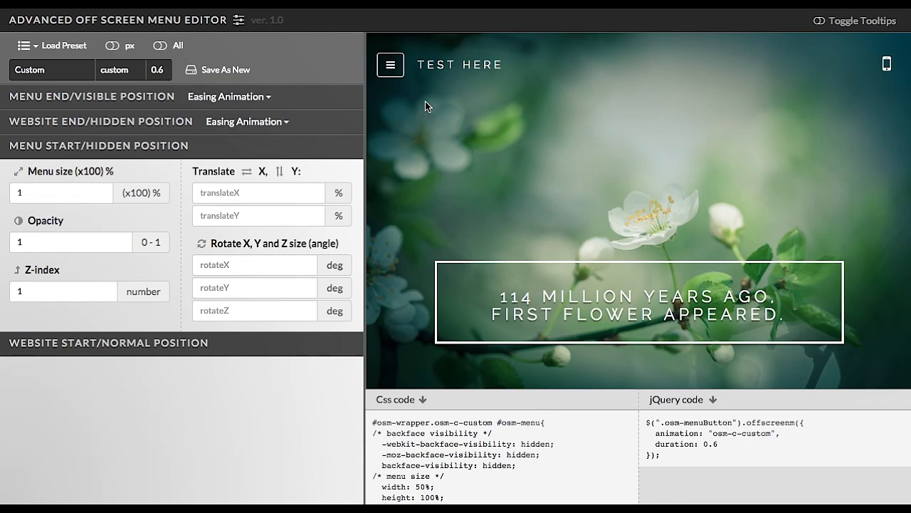
click(401, 76)
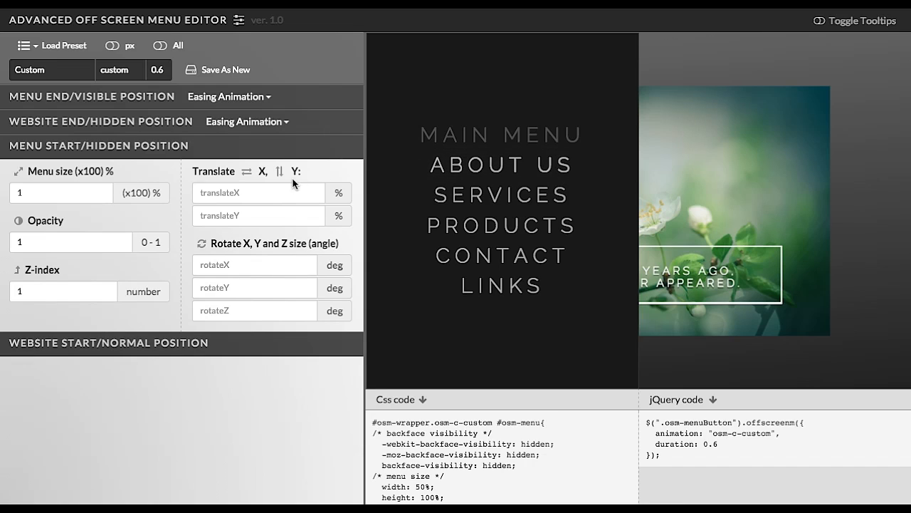
Set the menu start translate X to -100% and replay the menu animation several times in the preview.
click(256, 192)
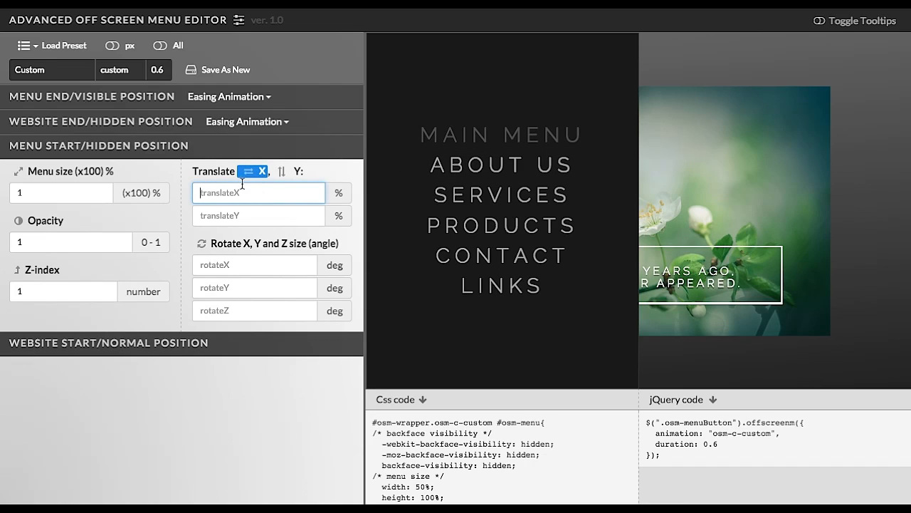
text(-100)
click(488, 165)
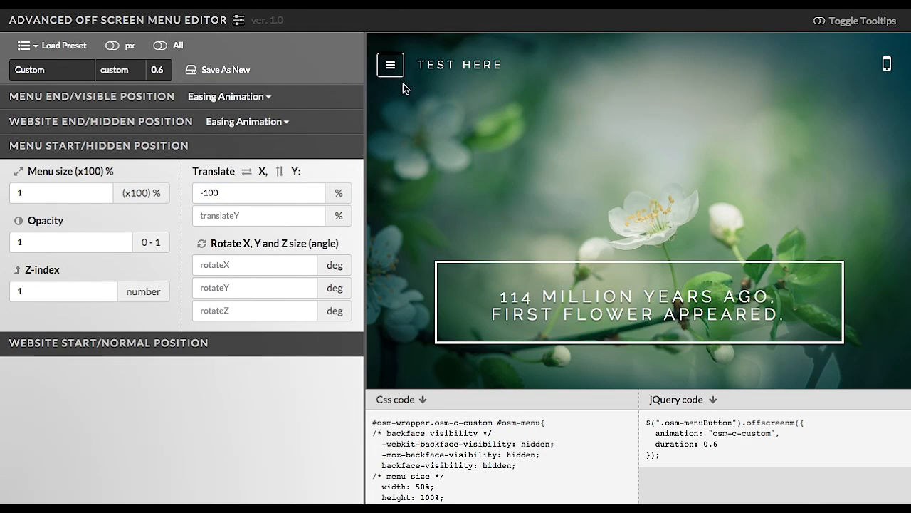
click(399, 74)
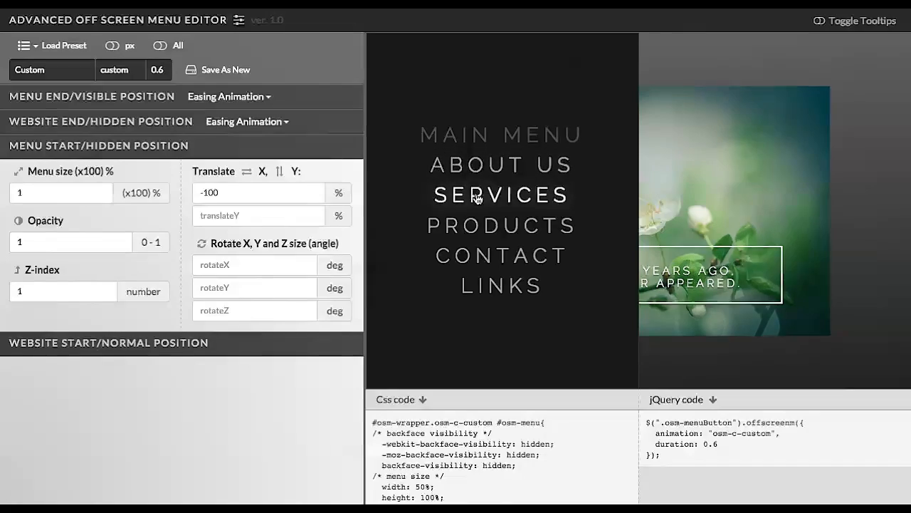
click(473, 192)
click(388, 71)
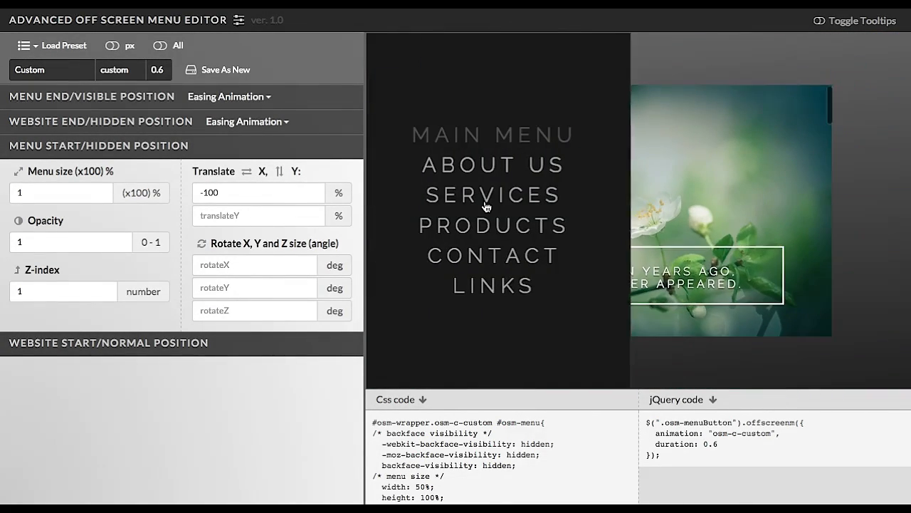
click(487, 207)
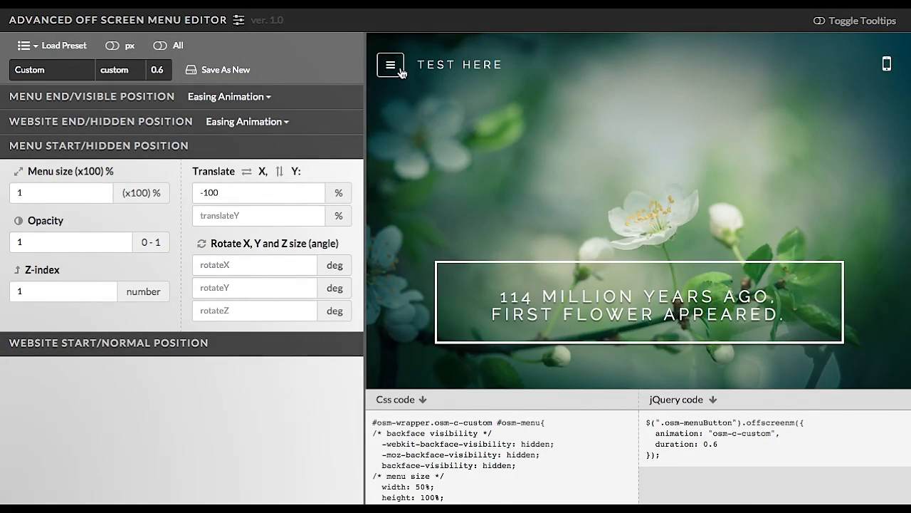
click(395, 65)
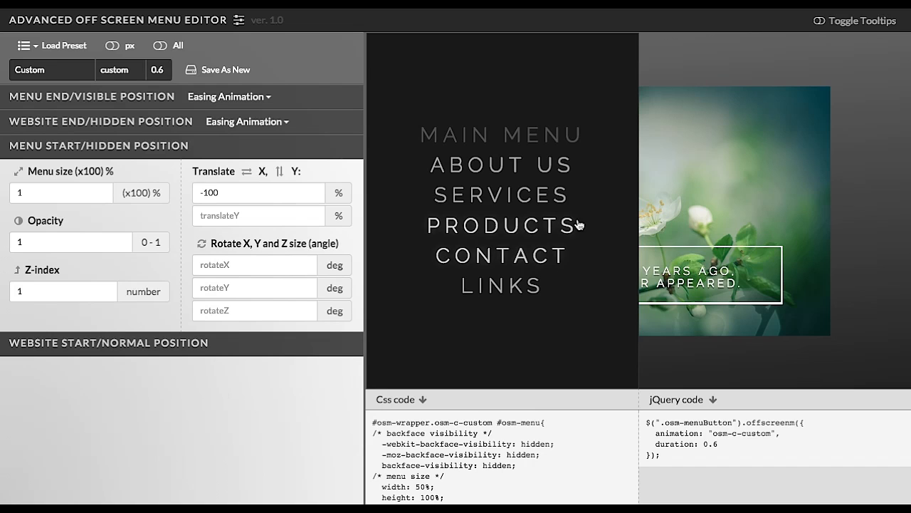
click(471, 193)
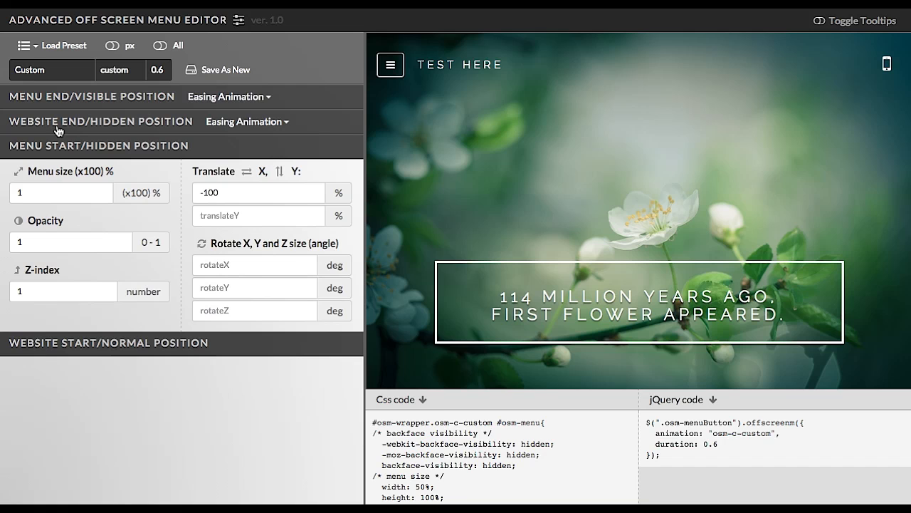
click(389, 65)
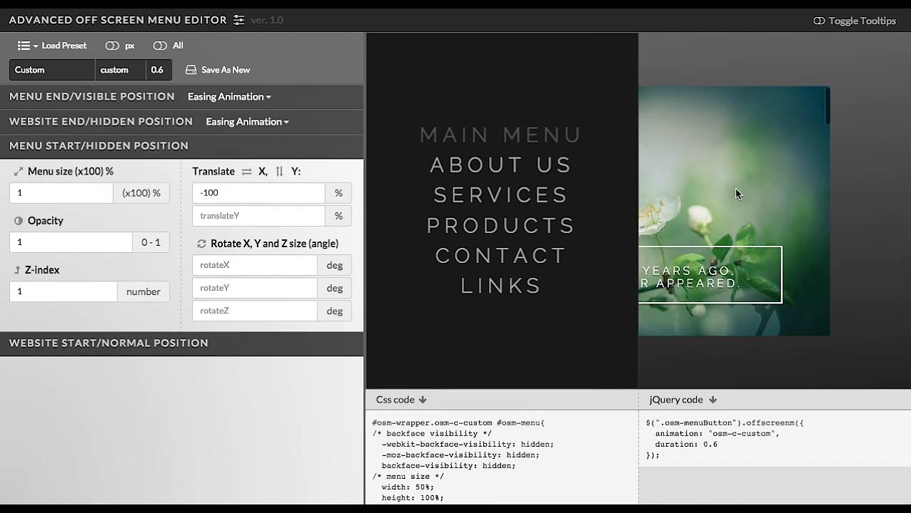
Expand the Website End/Hidden Position section, try a website size of 0.3, then set it to 1.
click(163, 122)
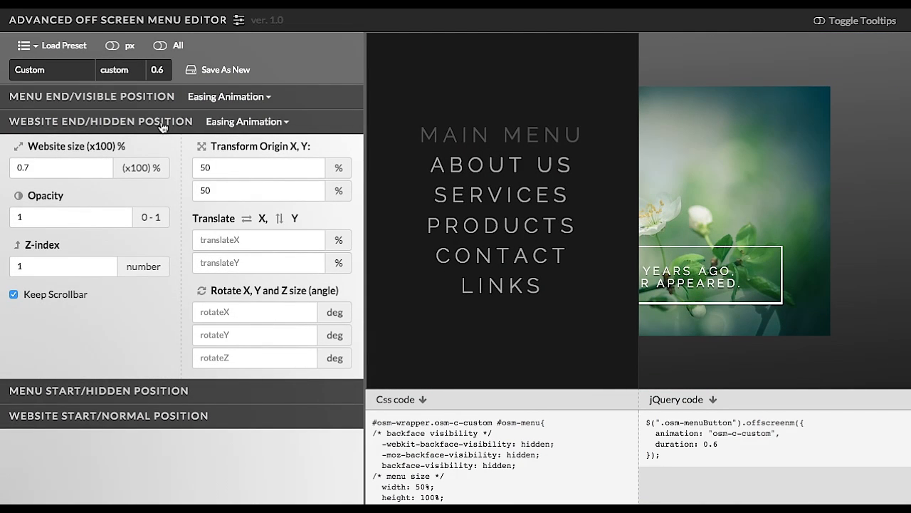
click(79, 169)
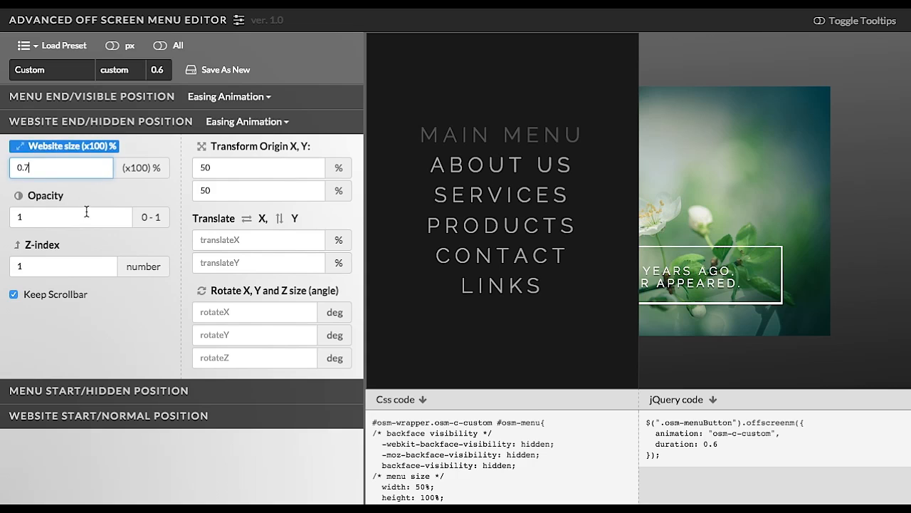
click(86, 213)
click(85, 259)
click(68, 169)
double_click(23, 171)
text(0.3)
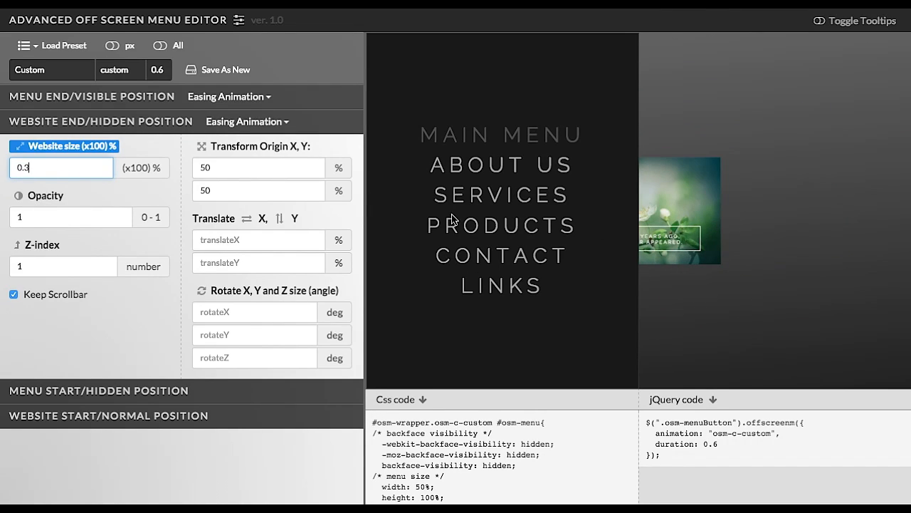
drag(32, 168, 3, 168)
text(1)
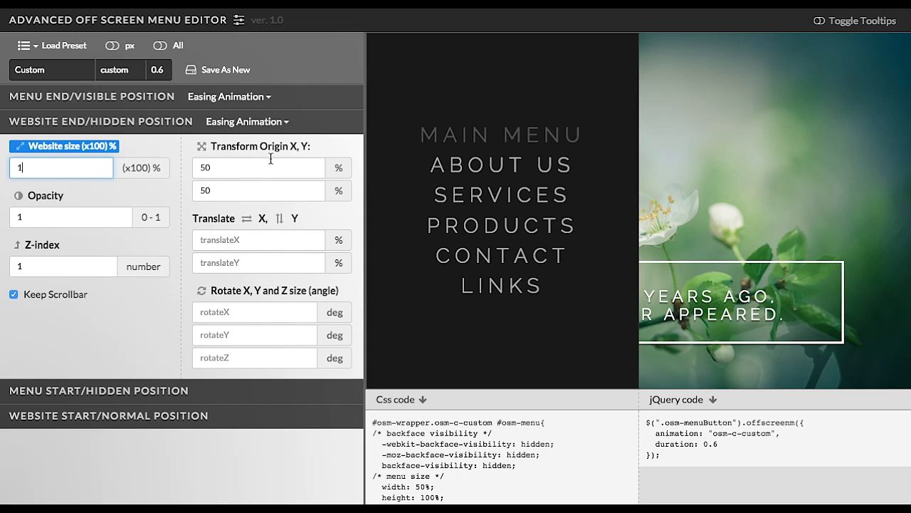
Try a website end translate X of 50% and open and close the menu in the preview.
click(250, 238)
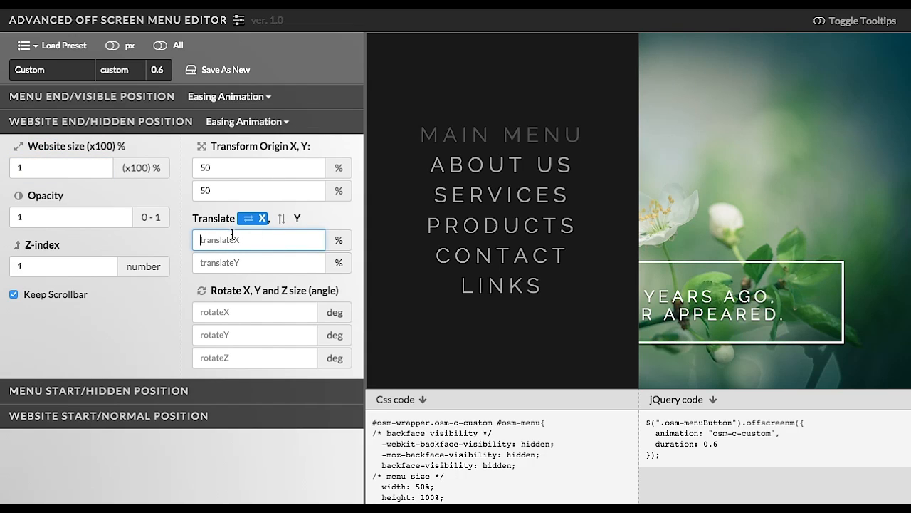
text(50)
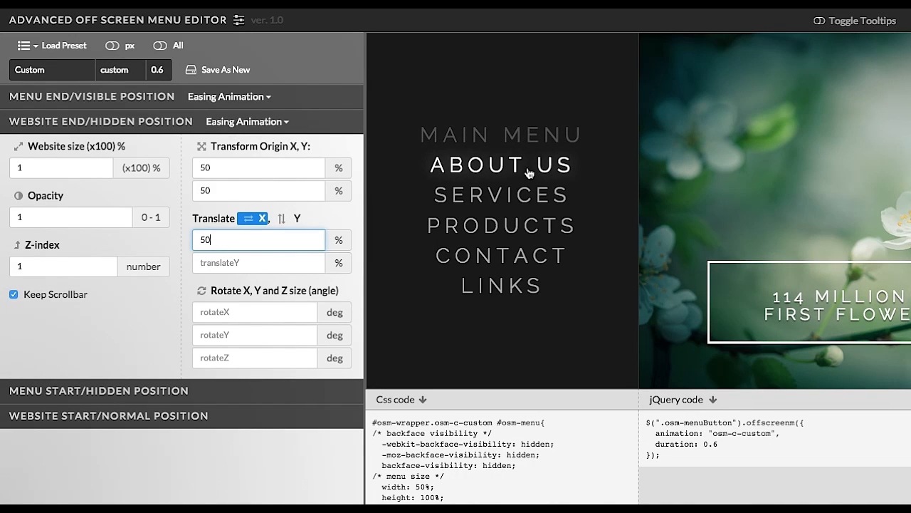
click(528, 173)
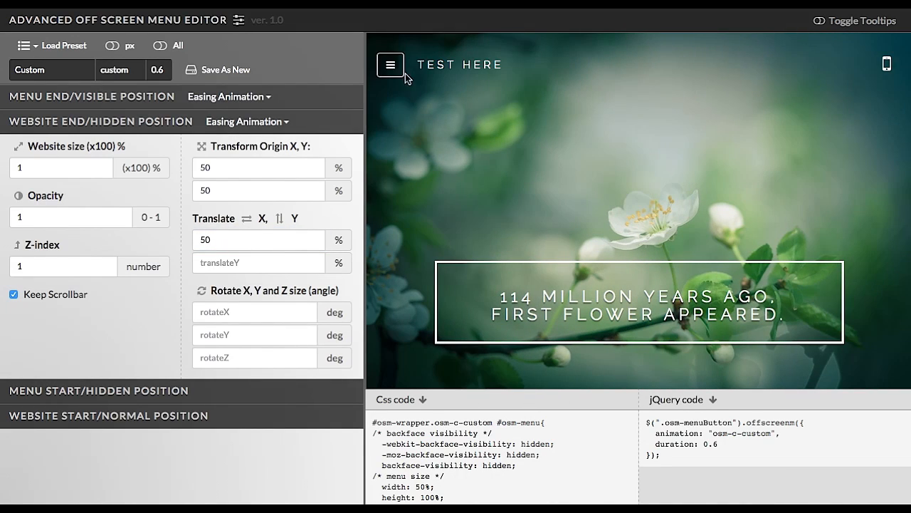
click(393, 68)
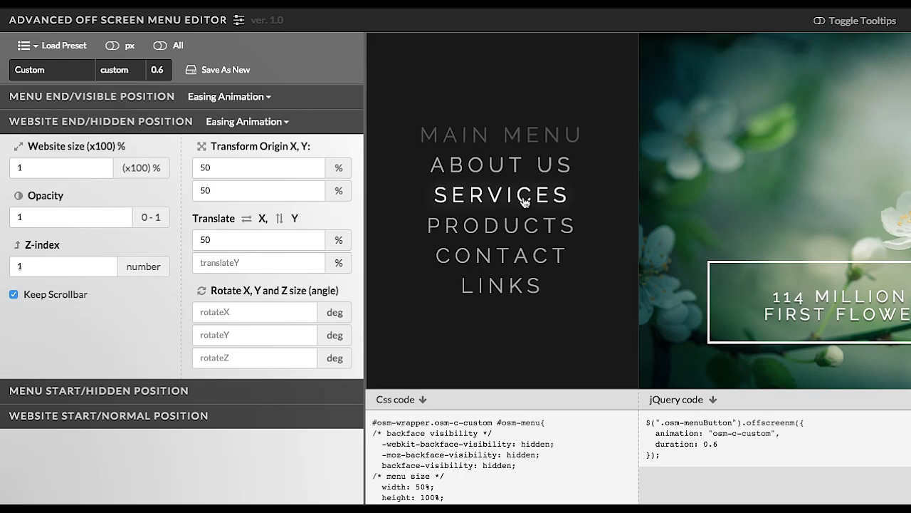
click(520, 196)
click(398, 74)
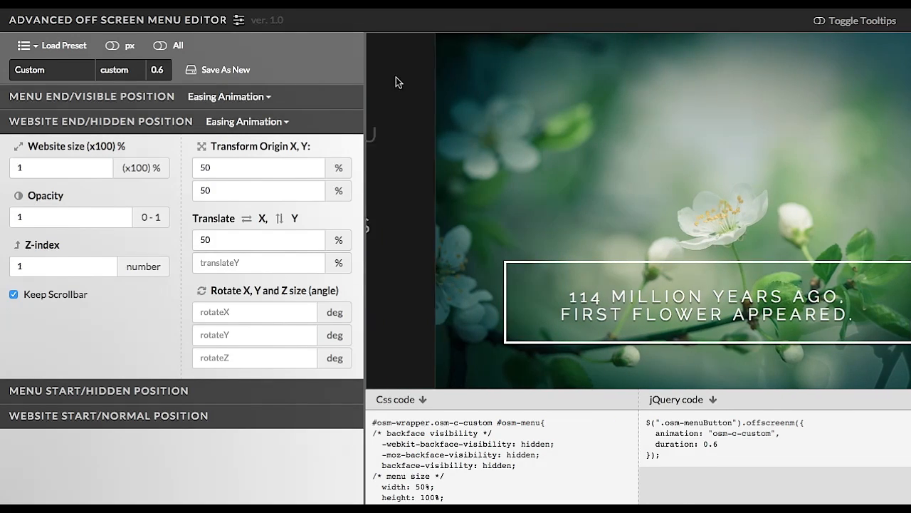
Replay the menu opening and closing several times in the preview.
click(553, 198)
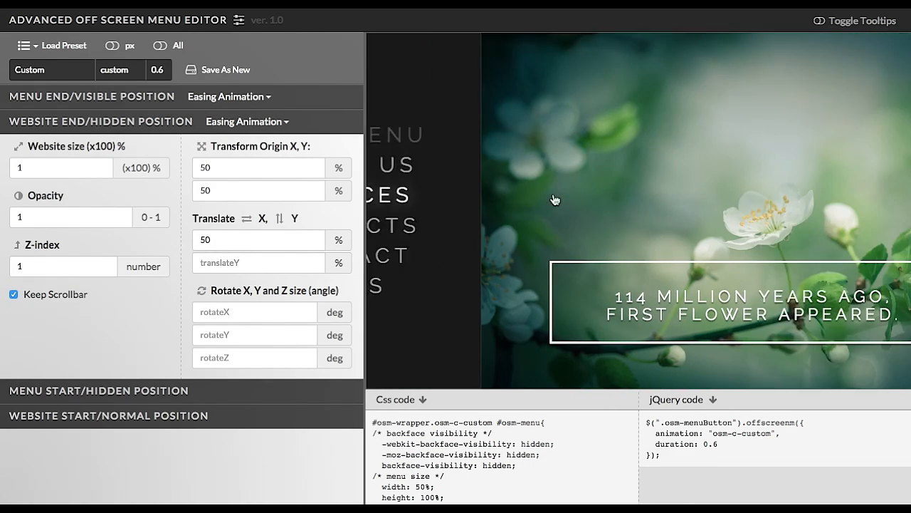
click(392, 66)
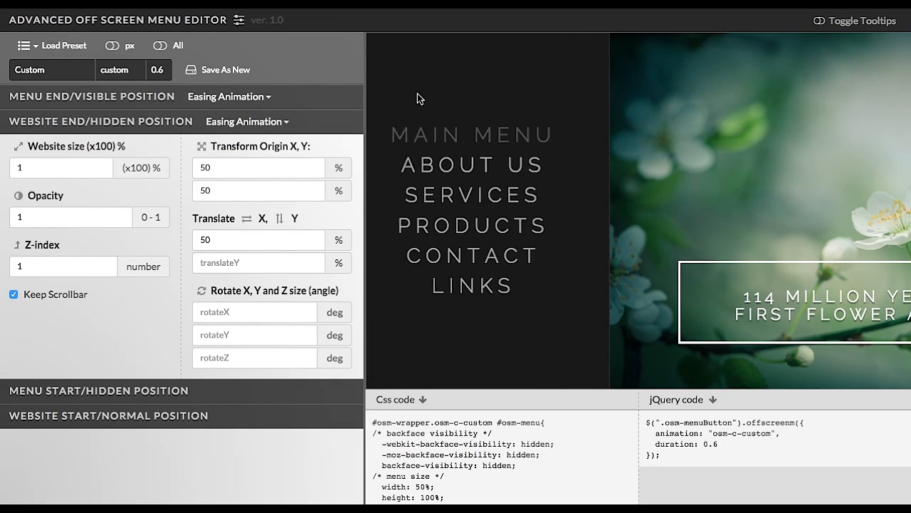
click(499, 204)
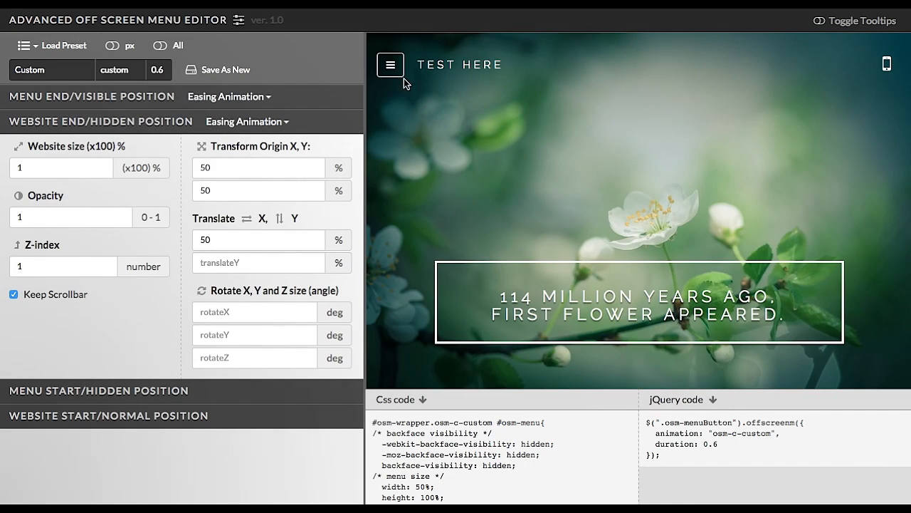
click(398, 74)
click(516, 197)
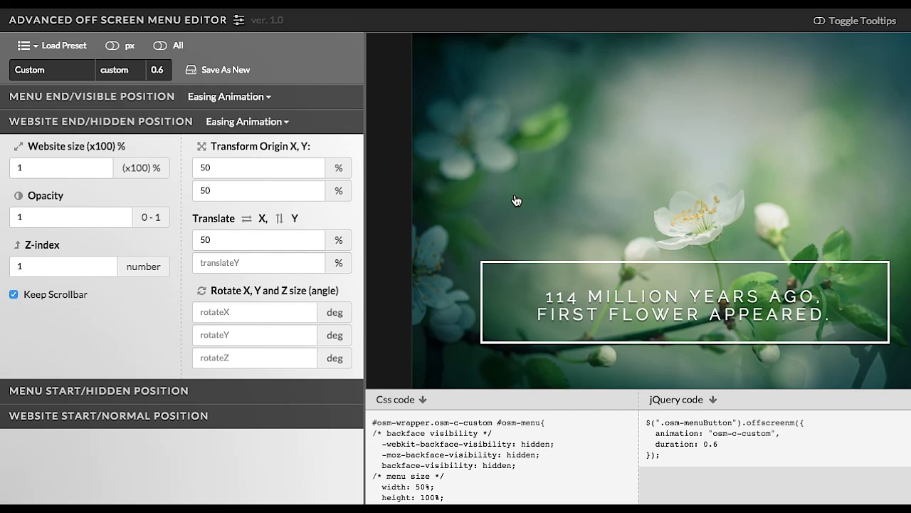
click(397, 70)
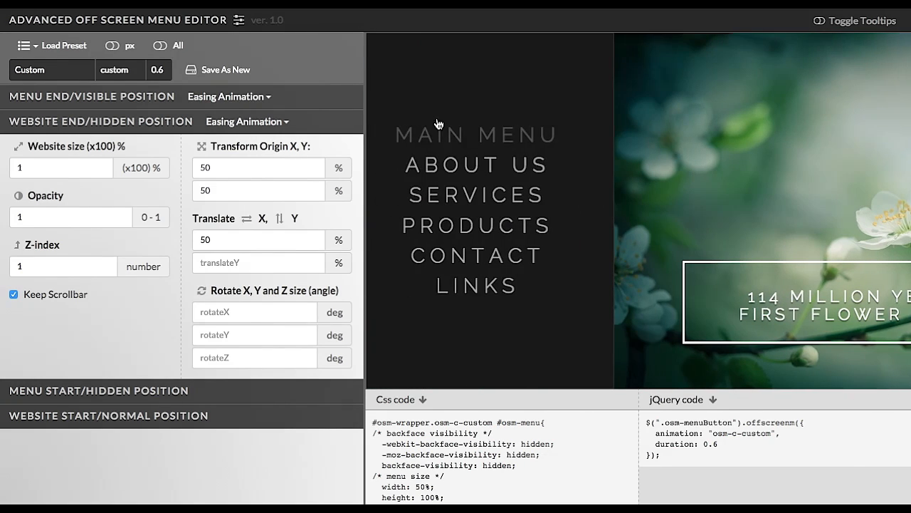
click(499, 193)
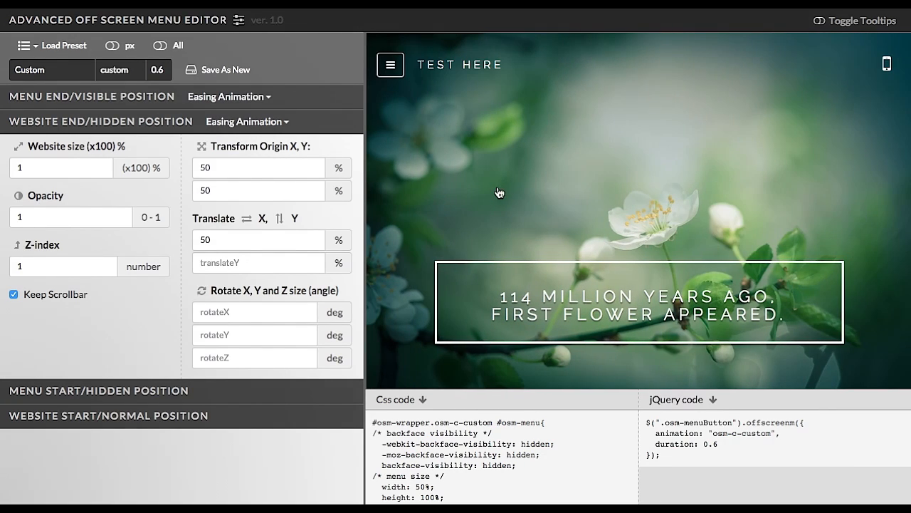
Set the website end translate X to 20% while the menu is open in the preview.
click(239, 239)
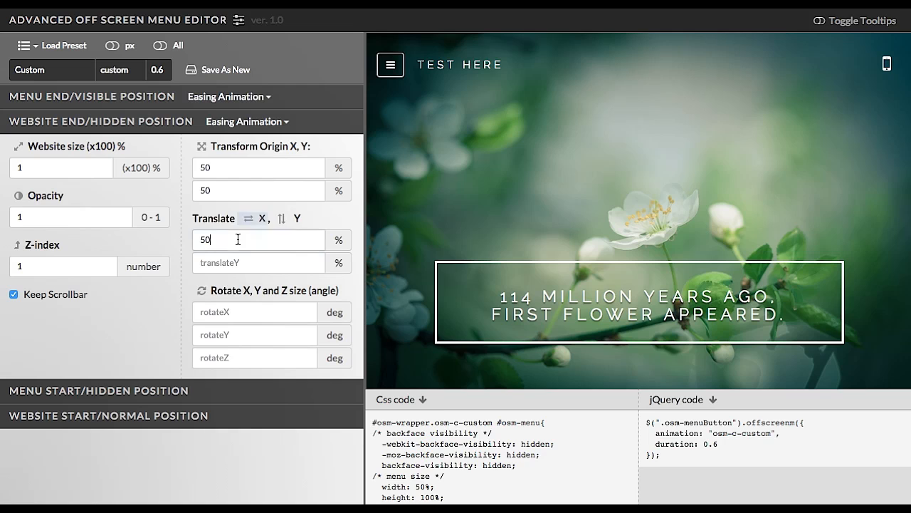
click(390, 64)
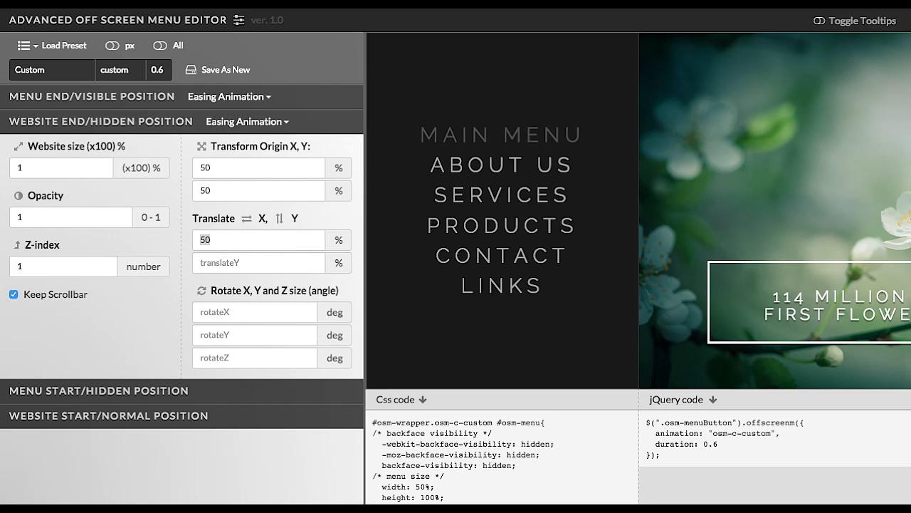
click(228, 241)
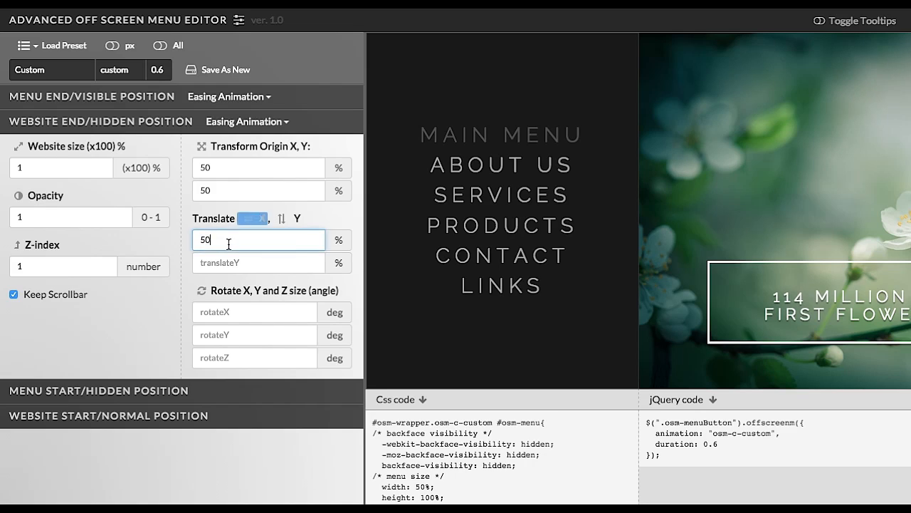
double_click(228, 240)
text(20)
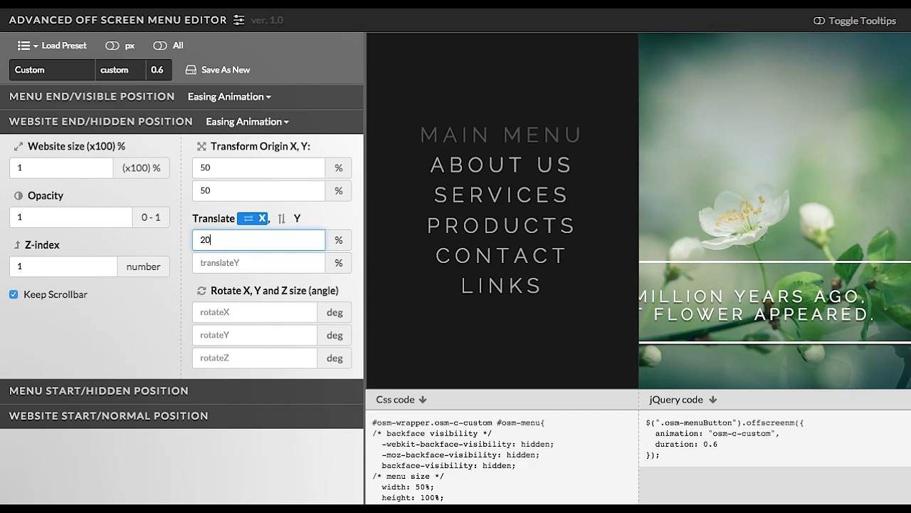
click(487, 203)
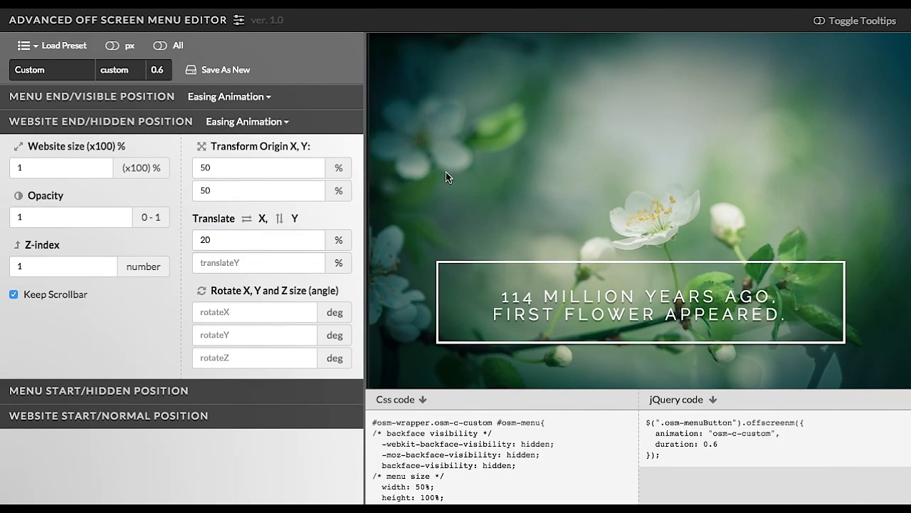
Replay the menu opening and closing several times in the preview to check the 20% shift.
click(389, 67)
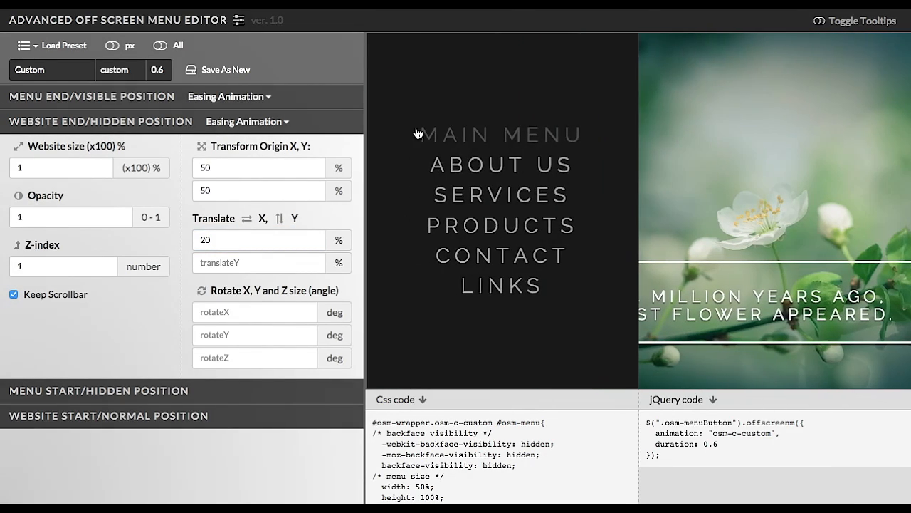
click(470, 196)
click(393, 74)
click(495, 197)
click(397, 66)
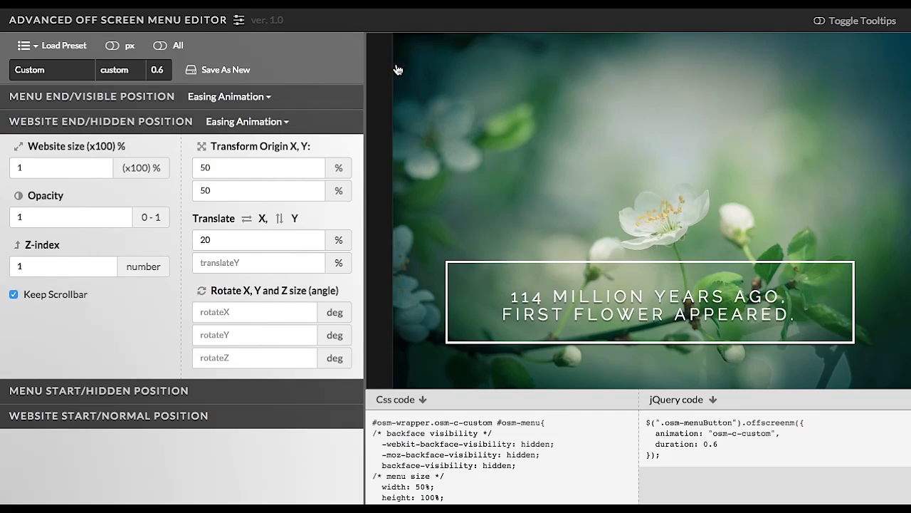
click(499, 197)
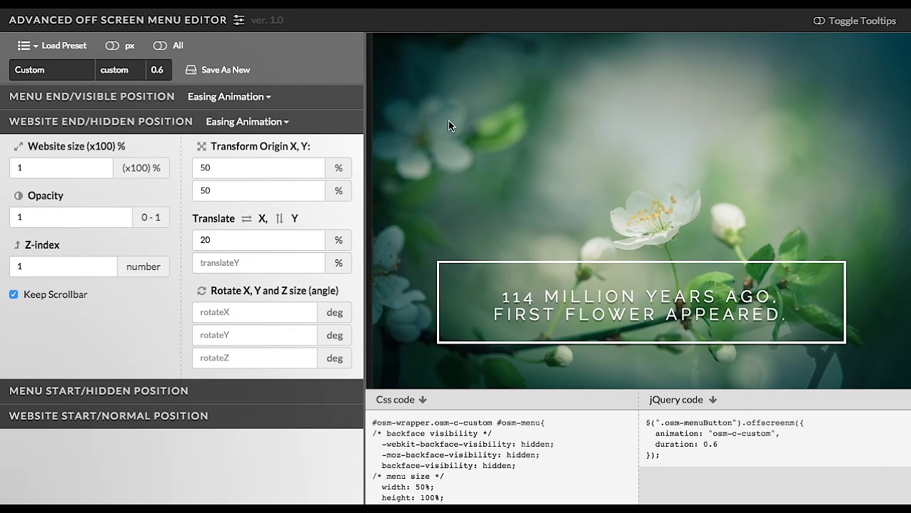
click(391, 68)
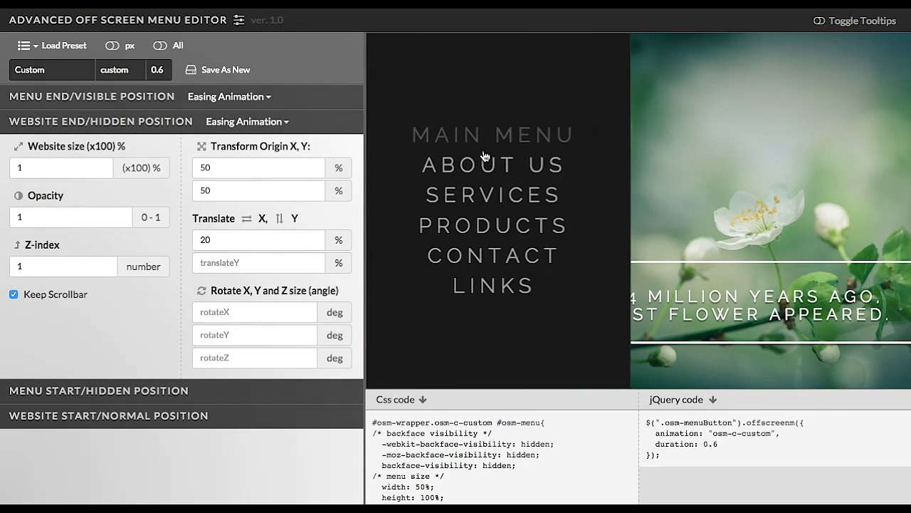
click(502, 196)
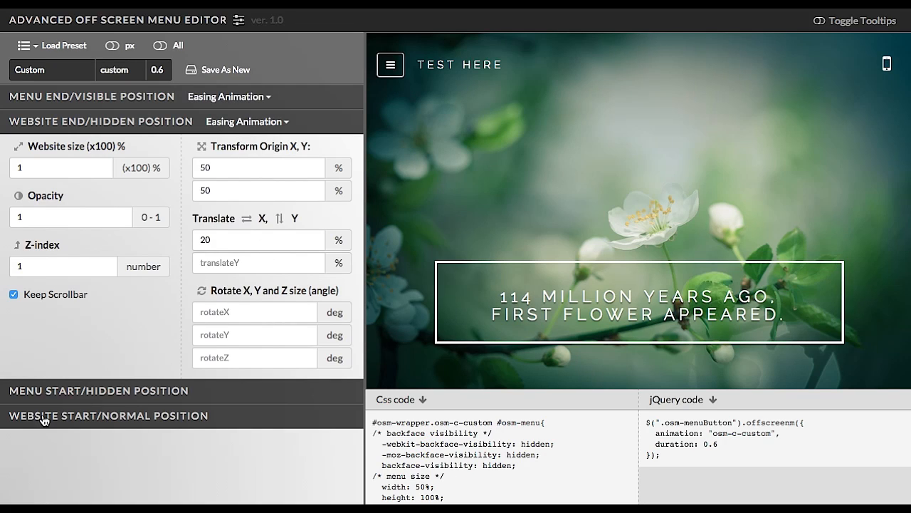
Open the Website Start/Normal Position section, scroll through the preview page and replay the menu.
click(83, 416)
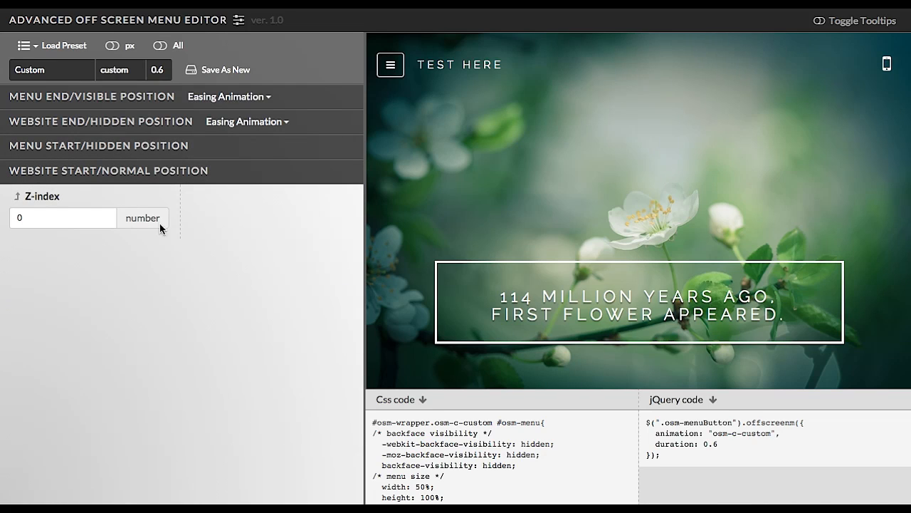
click(67, 226)
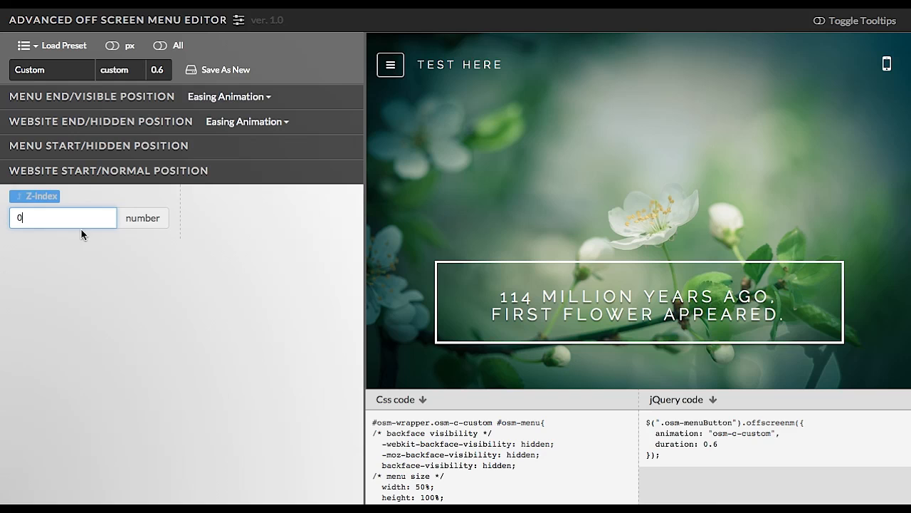
scroll(473, 225, down, 10)
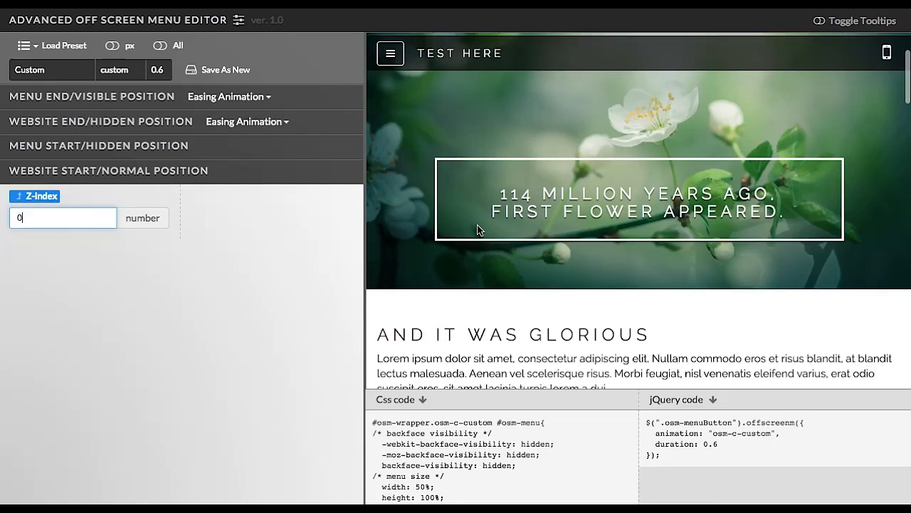
scroll(477, 230, down, 5)
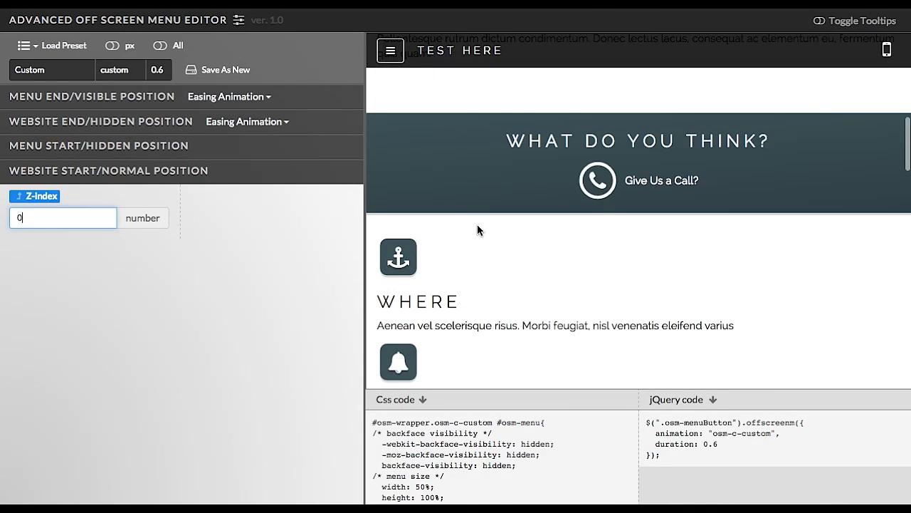
scroll(477, 229, down, 1)
scroll(477, 230, up, 5)
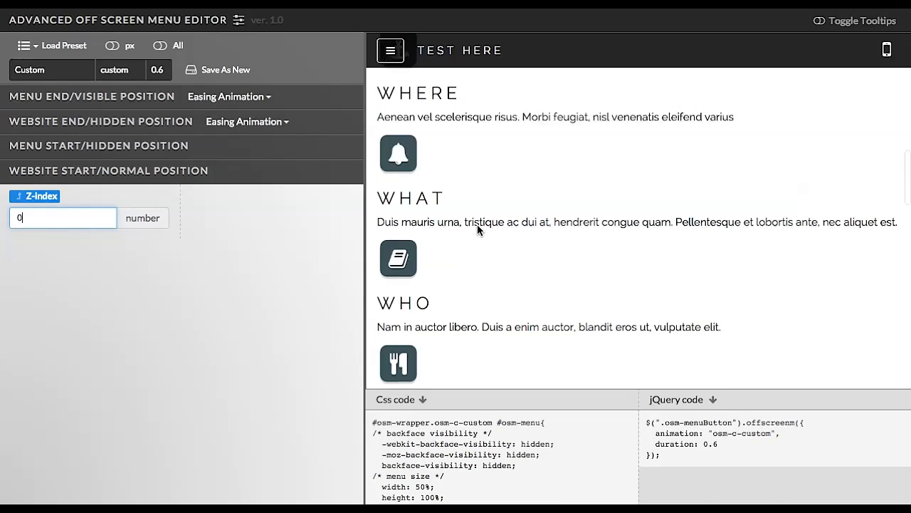
scroll(477, 228, up, 3)
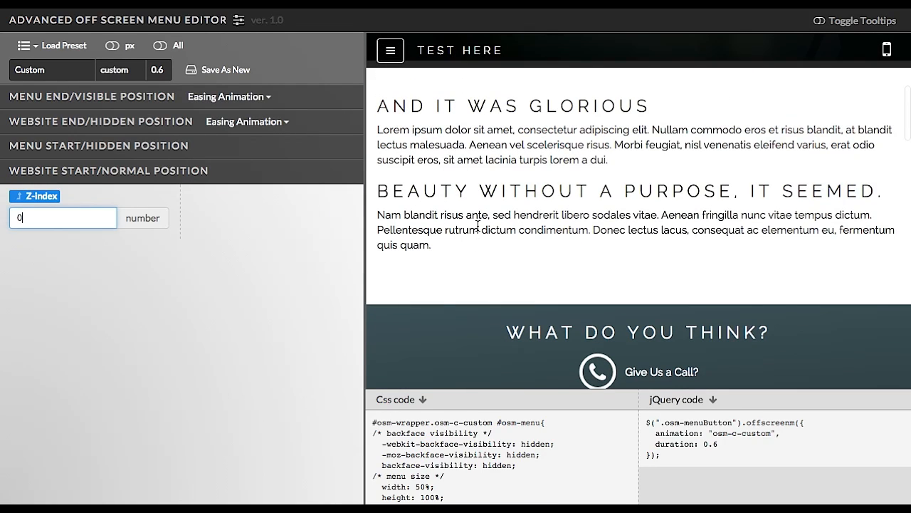
scroll(477, 228, up, 6)
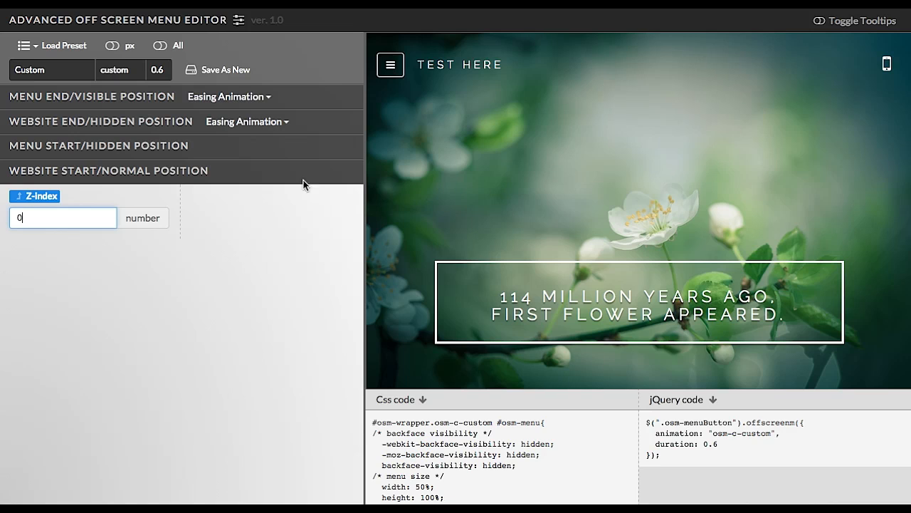
click(391, 67)
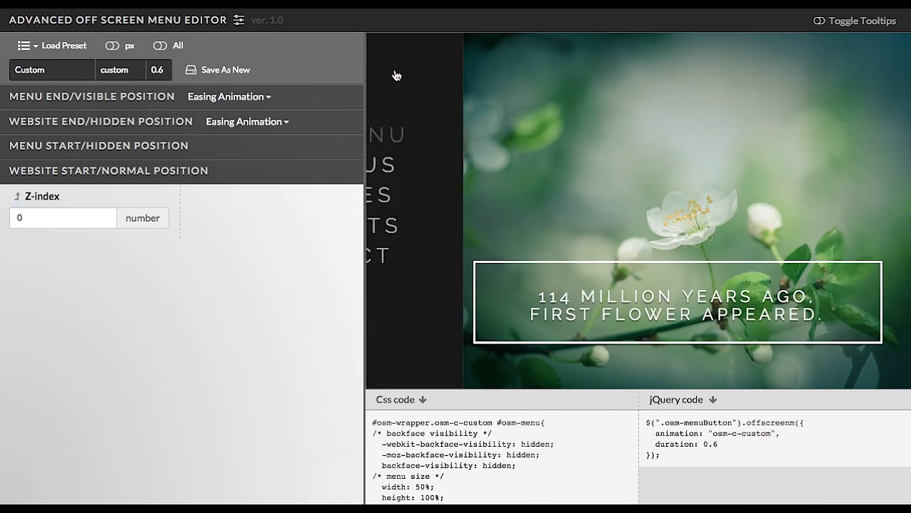
click(475, 169)
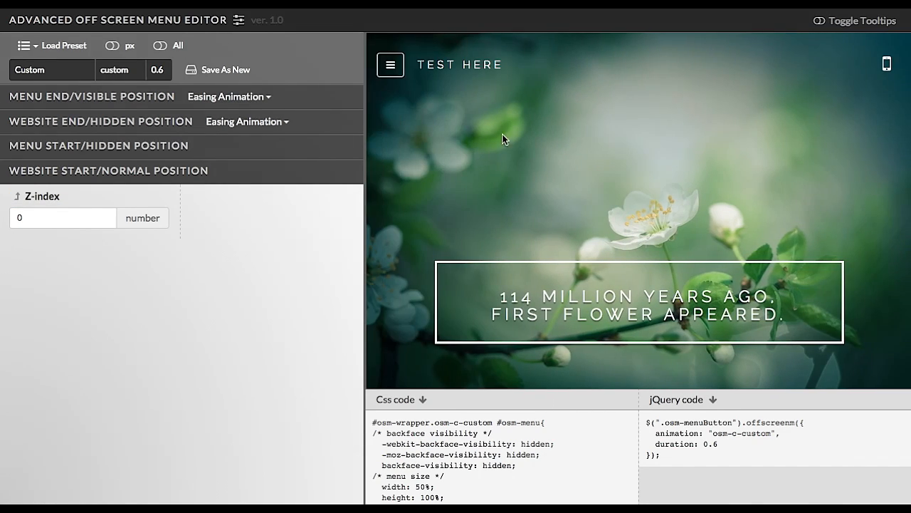
Switch the preview to mobile view, scroll the page and open and close the menu there.
click(886, 66)
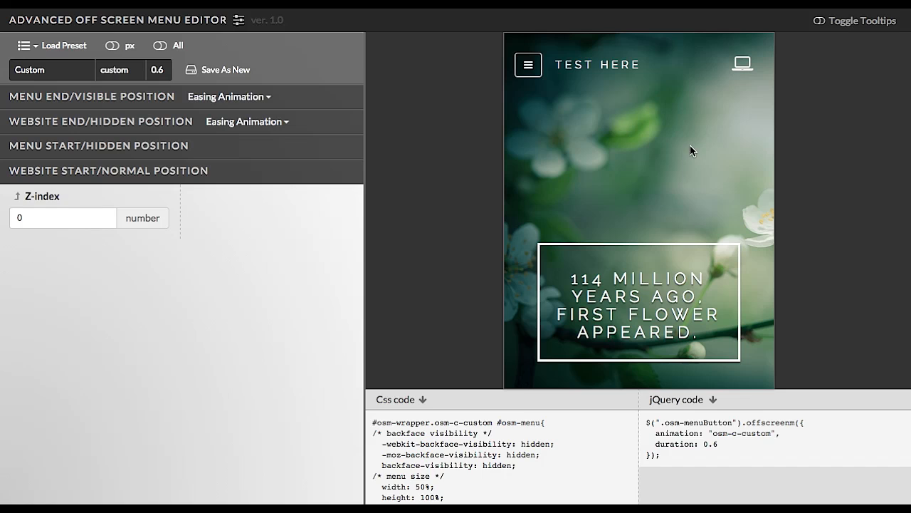
scroll(617, 157, down, 5)
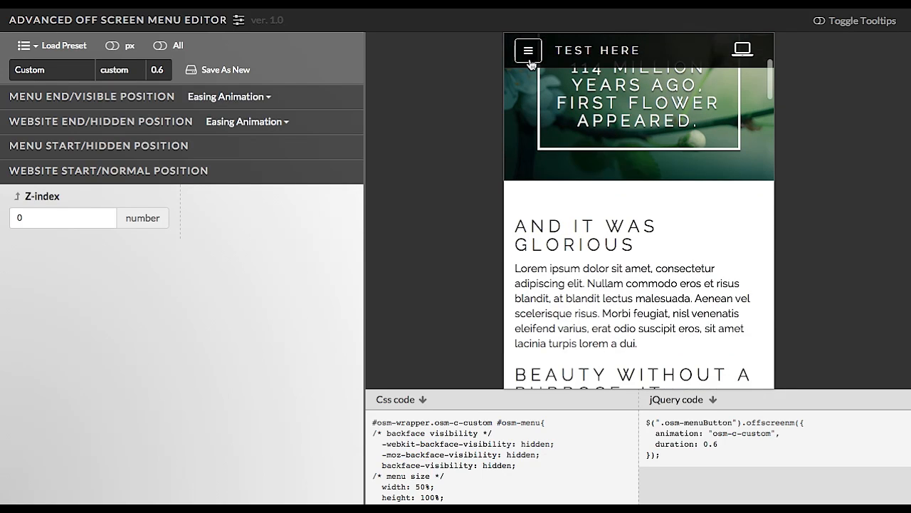
click(527, 51)
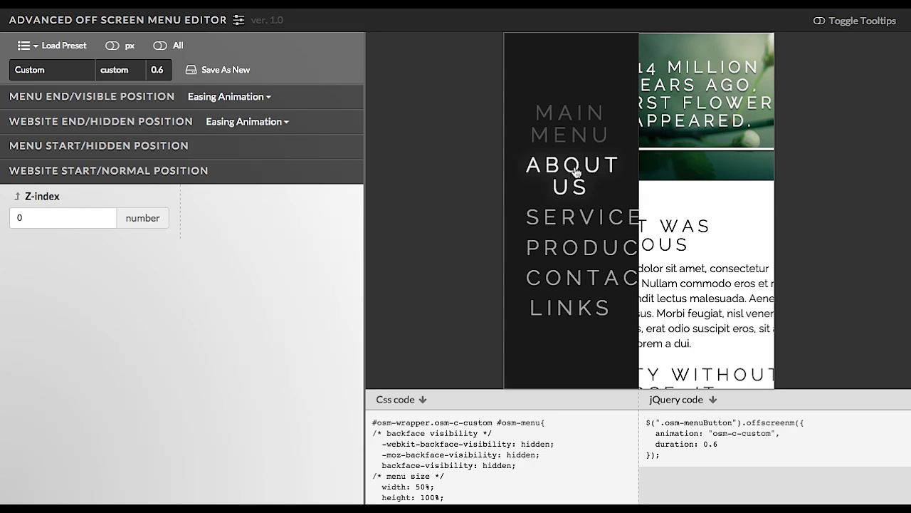
click(592, 183)
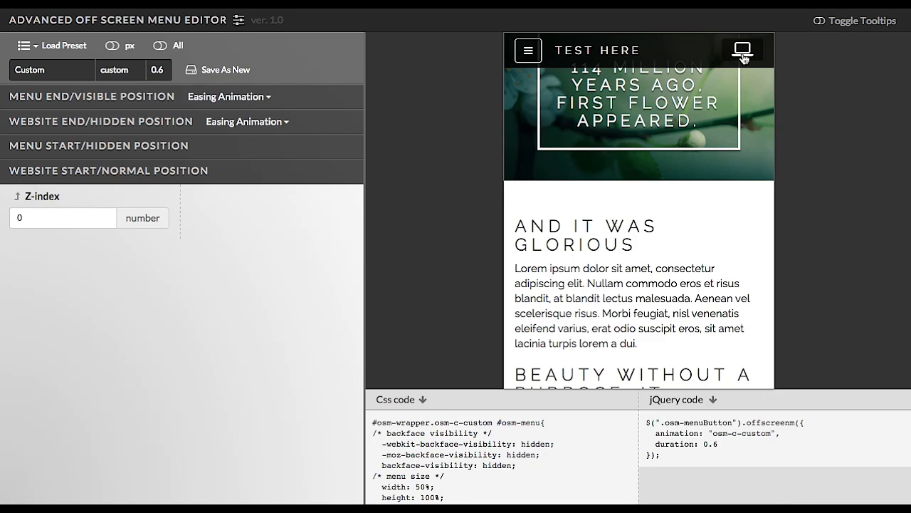
click(537, 57)
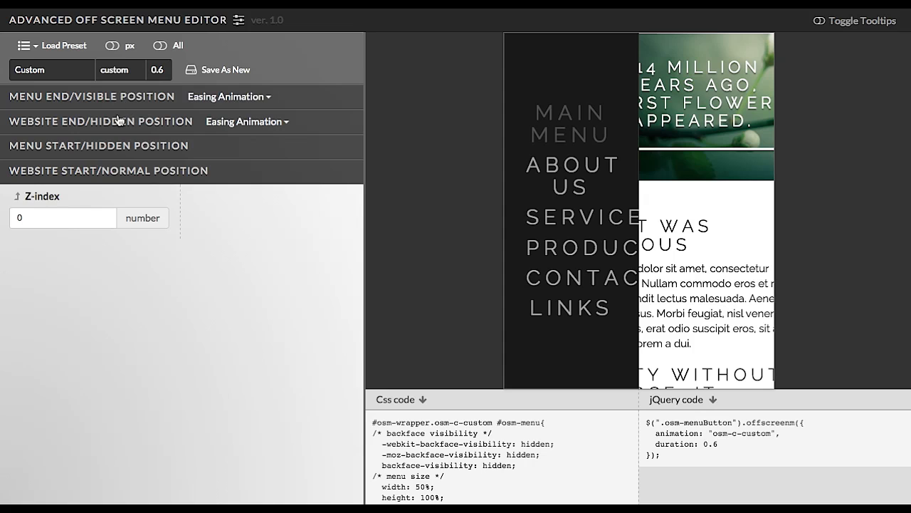
Set the menu end/visible width to 80% in the Menu End/Visible Position section.
click(80, 100)
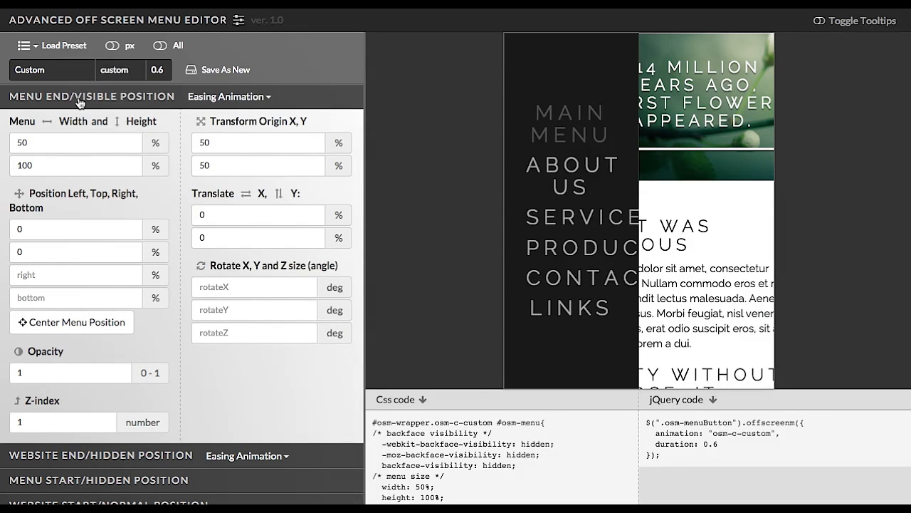
click(36, 142)
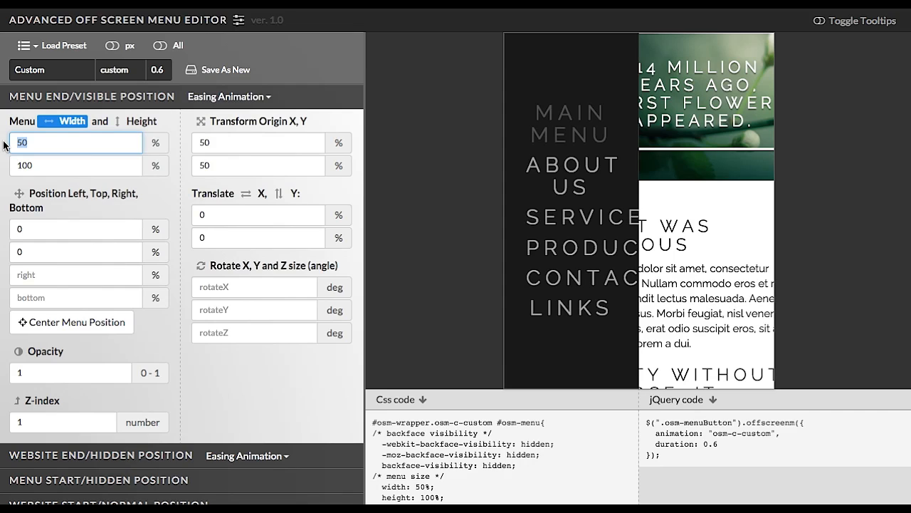
text(80)
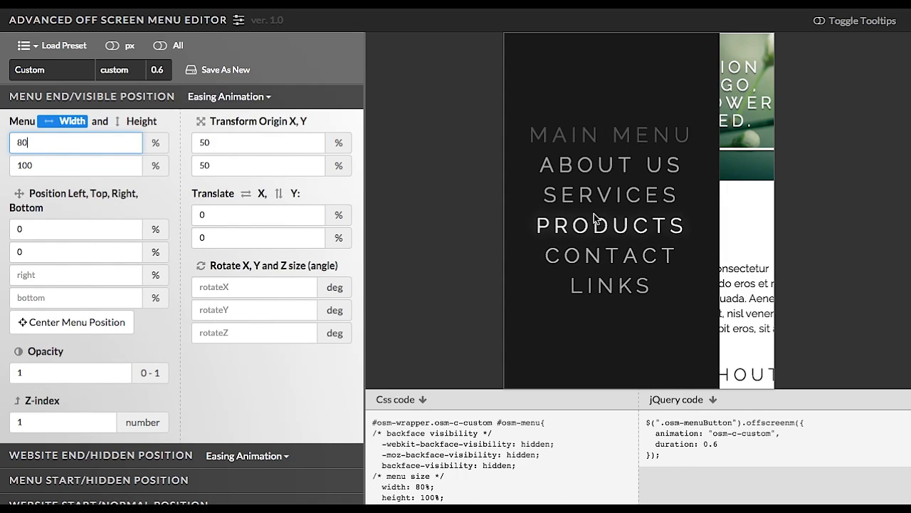
Close and reopen the menu several times in the mobile preview to check the wider menu.
click(591, 194)
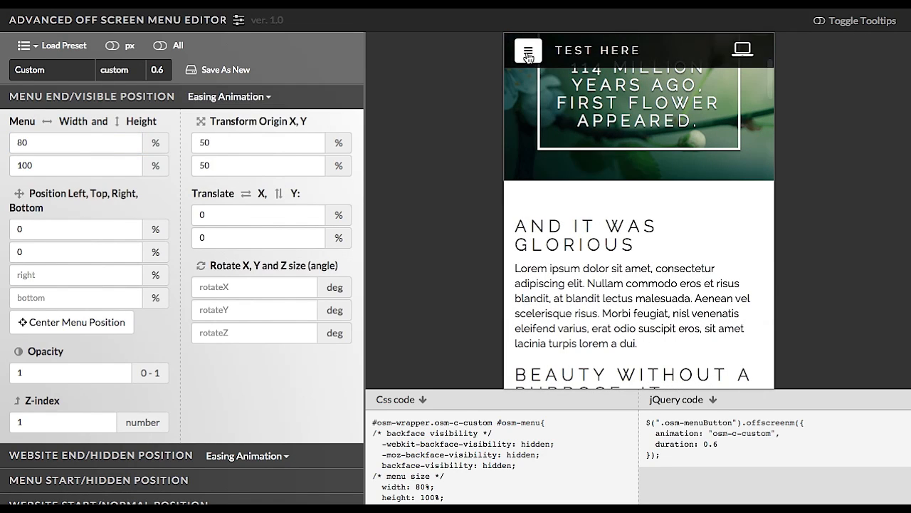
click(529, 52)
click(590, 165)
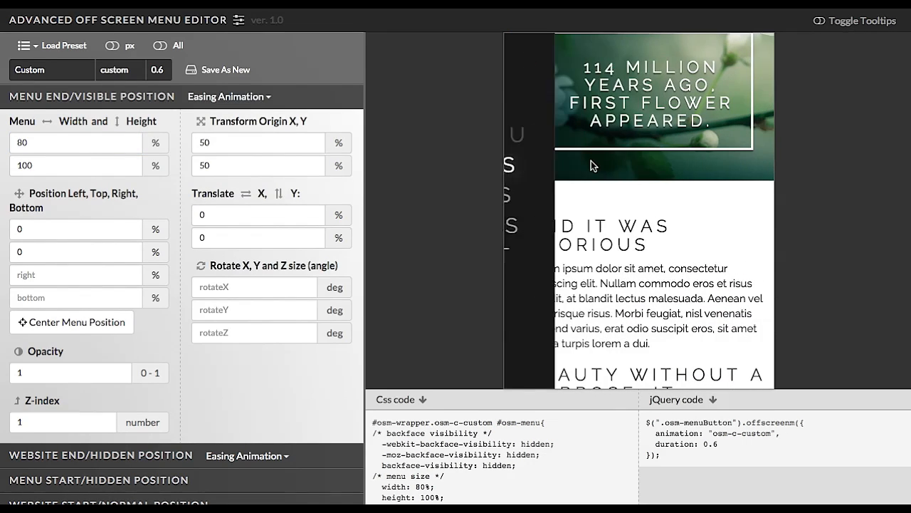
click(527, 53)
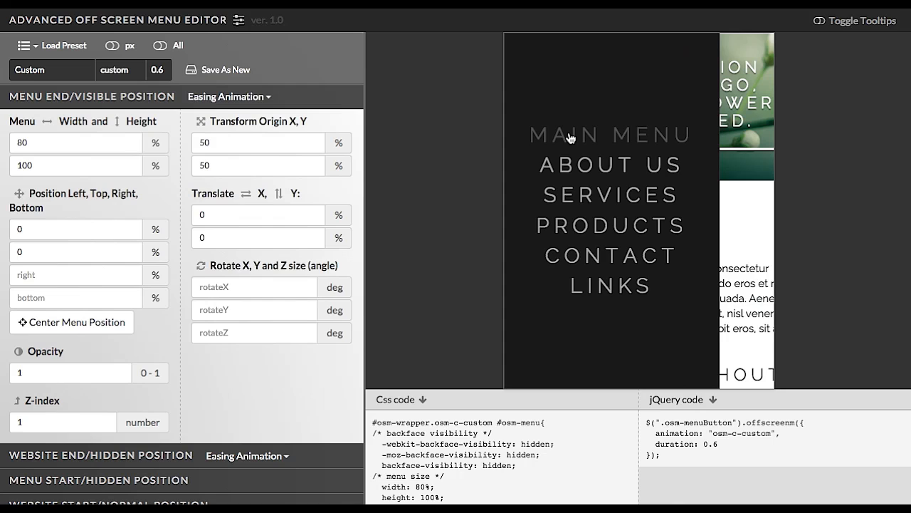
click(593, 195)
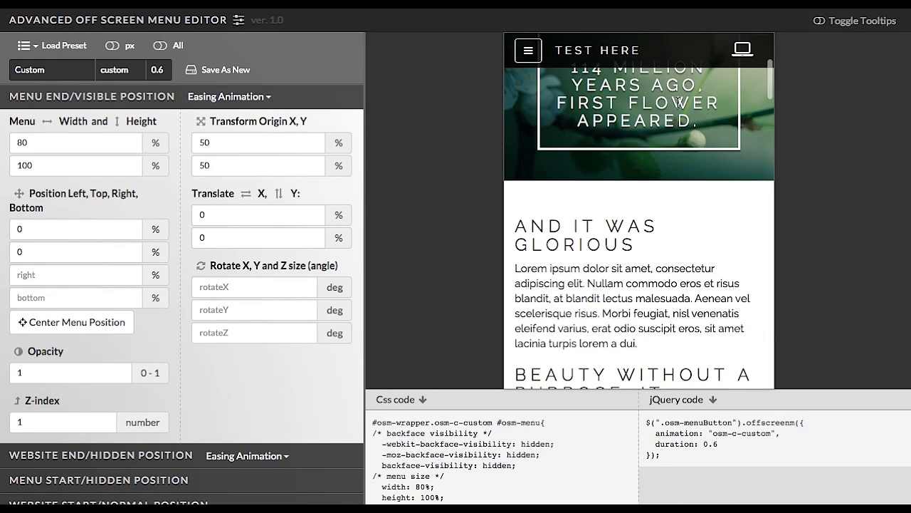
Switch the preview back and forth between desktop and mobile views.
click(741, 58)
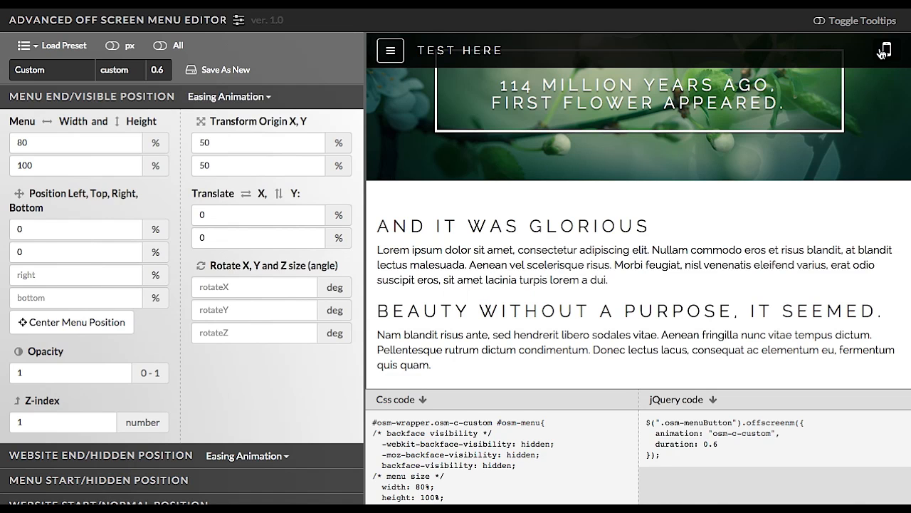
click(887, 52)
click(742, 57)
click(887, 51)
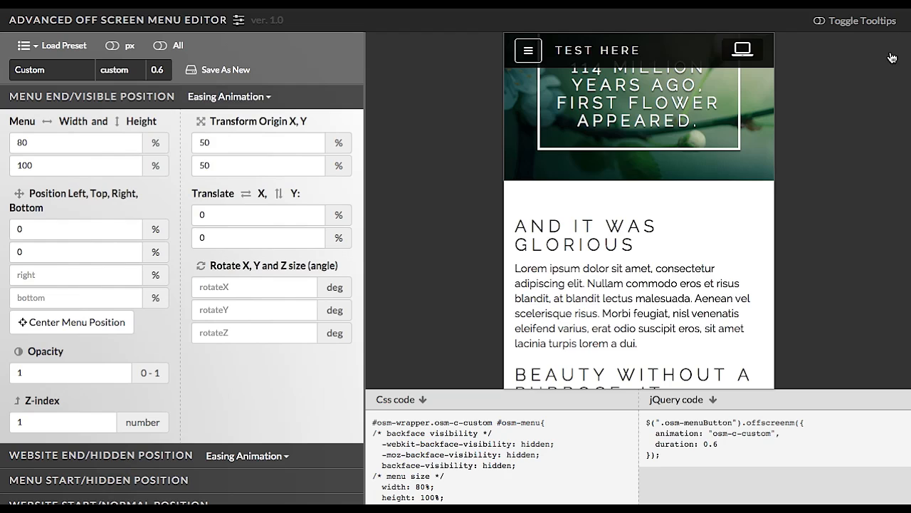
click(743, 57)
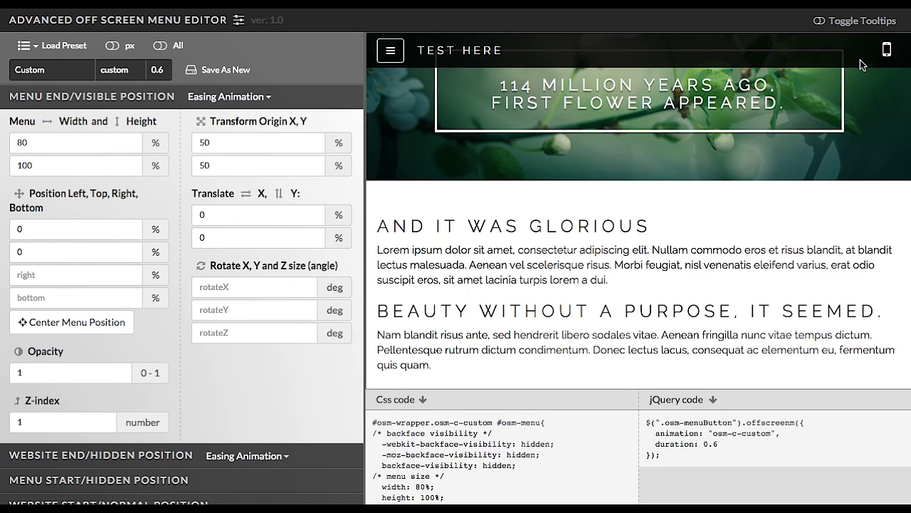
click(885, 56)
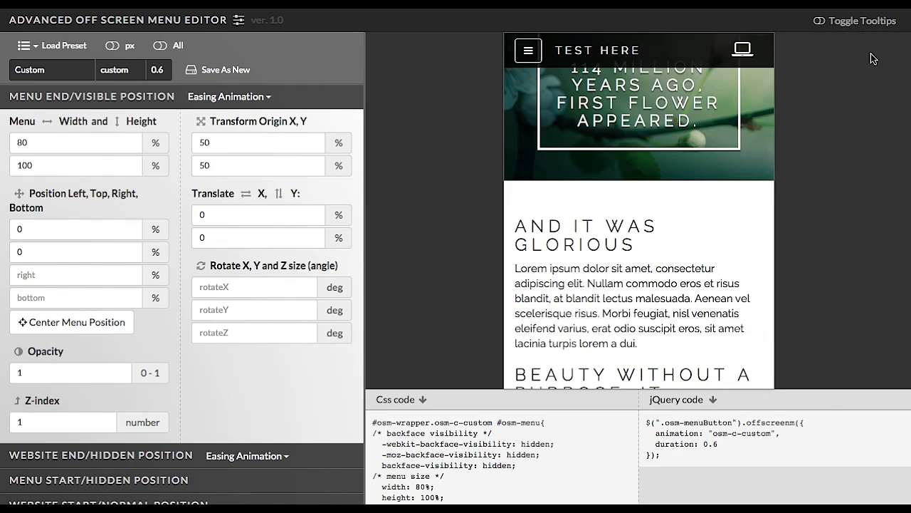
click(744, 57)
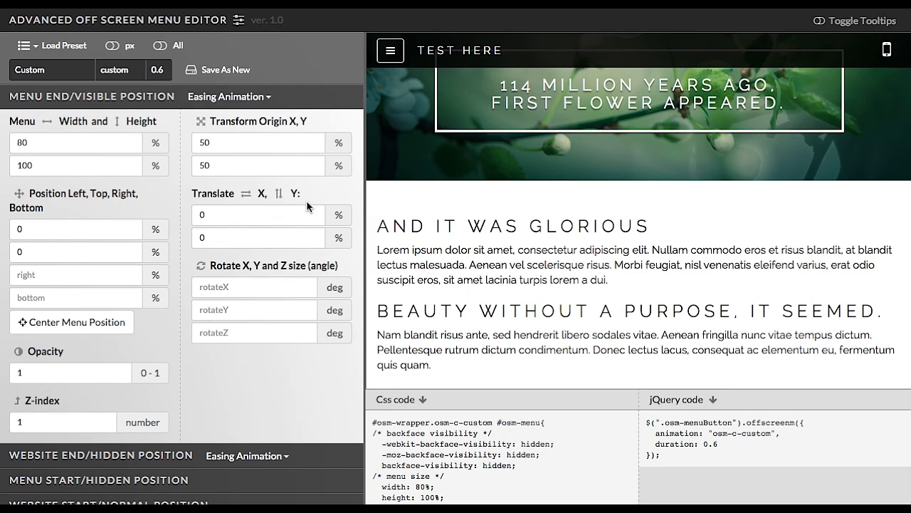
Open, close and reopen the menu in the desktop preview.
click(386, 60)
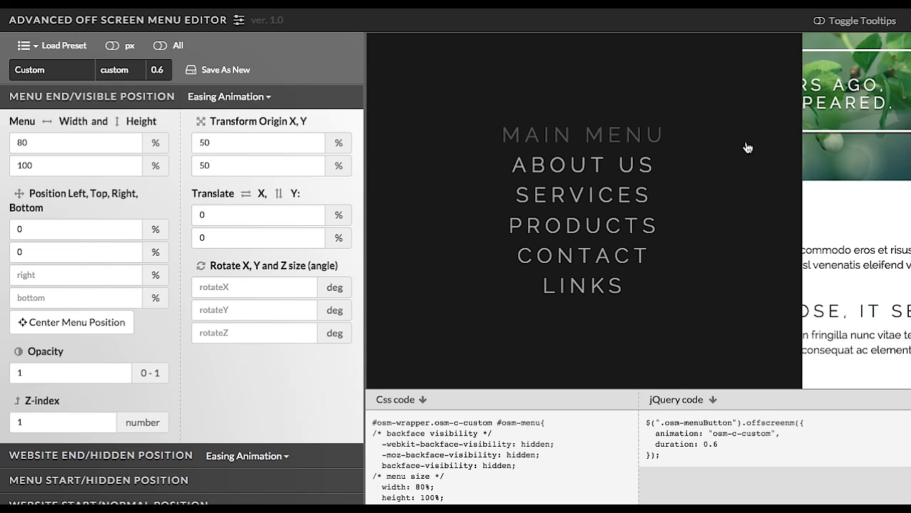
click(599, 166)
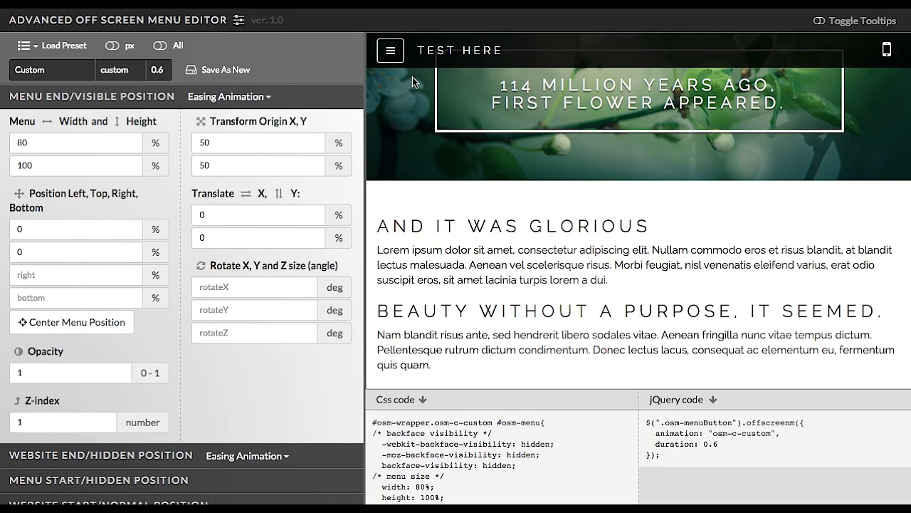
click(389, 54)
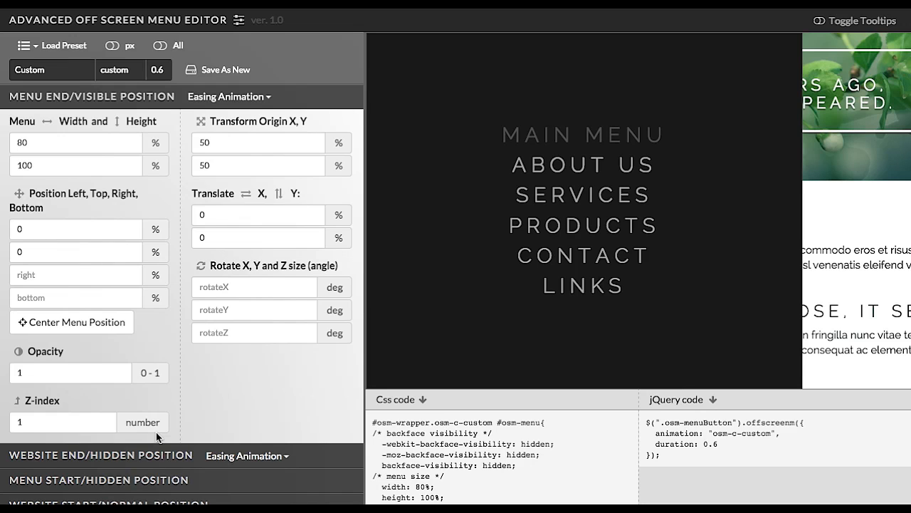
In the Menu Start/Hidden Position section, clear the translate X value and set rotate Y to 100 deg.
click(126, 479)
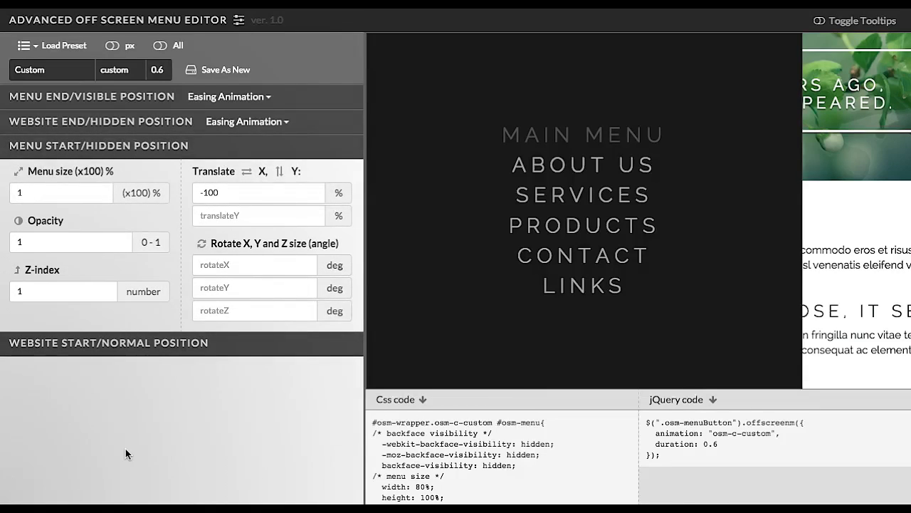
click(227, 192)
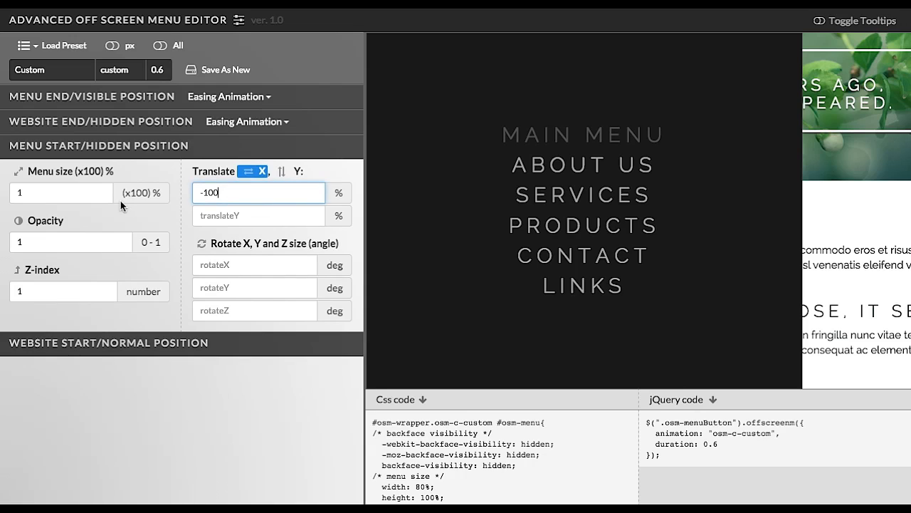
drag(237, 192, 159, 187)
key(BackSpace)
click(235, 288)
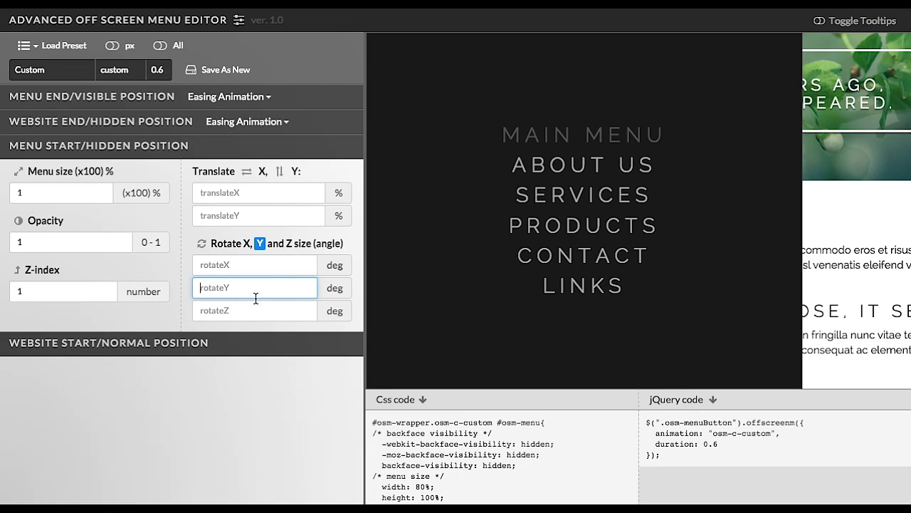
text(100)
Replay the menu opening and closing several times in the desktop preview to check the rotation.
click(598, 198)
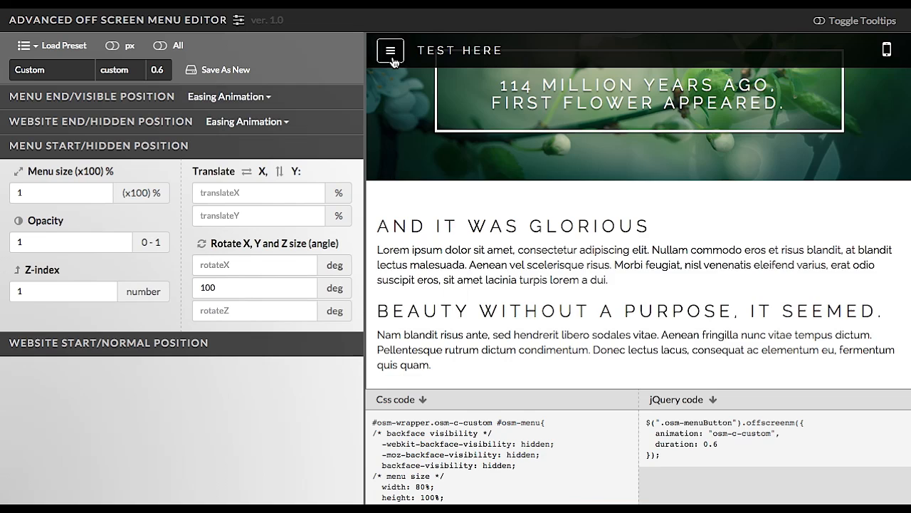
click(392, 57)
click(541, 188)
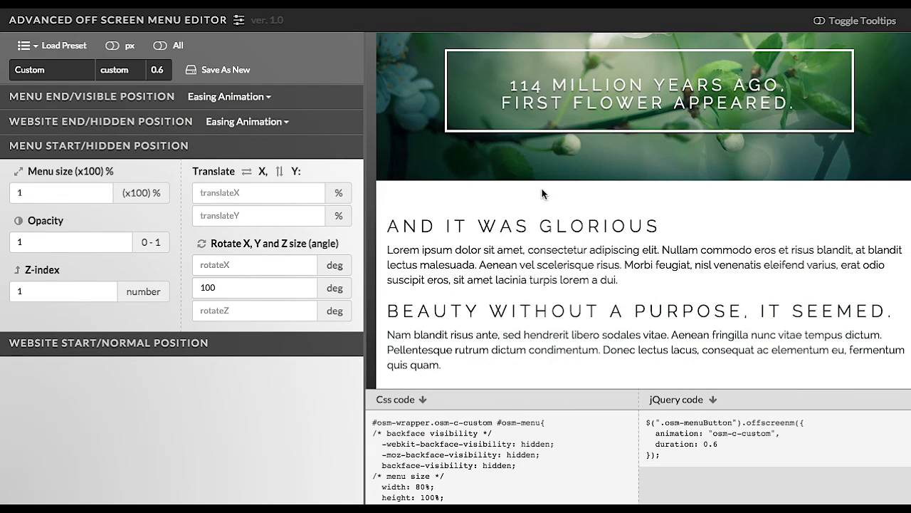
click(388, 49)
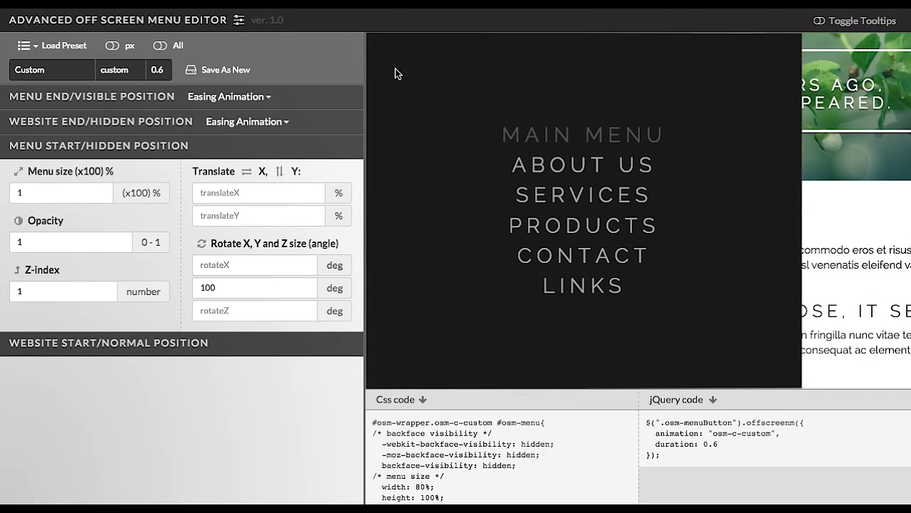
click(564, 197)
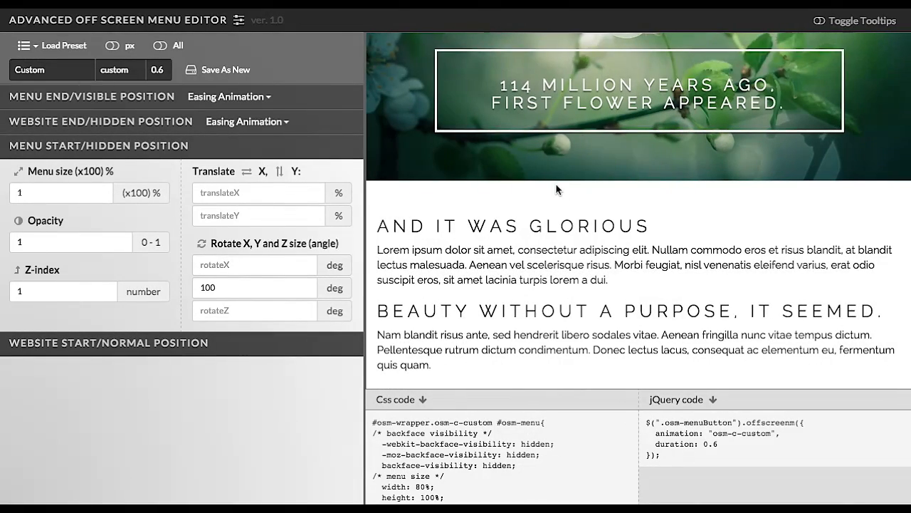
click(391, 49)
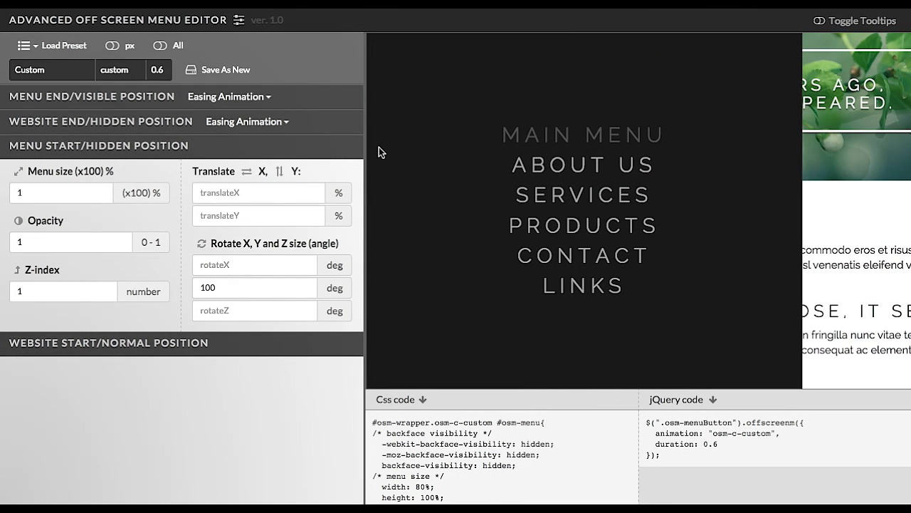
click(555, 226)
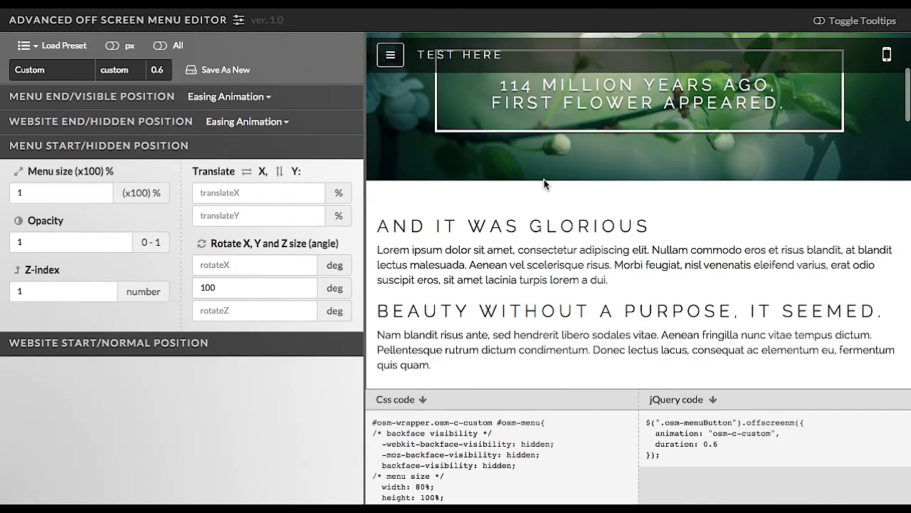
click(385, 56)
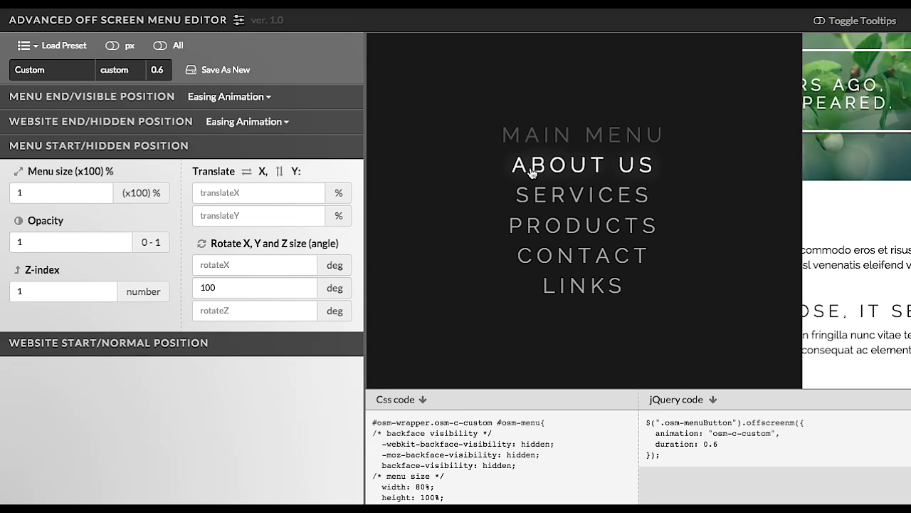
Open the Menu End/Visible Position section and close and reopen the menu in the preview.
click(163, 97)
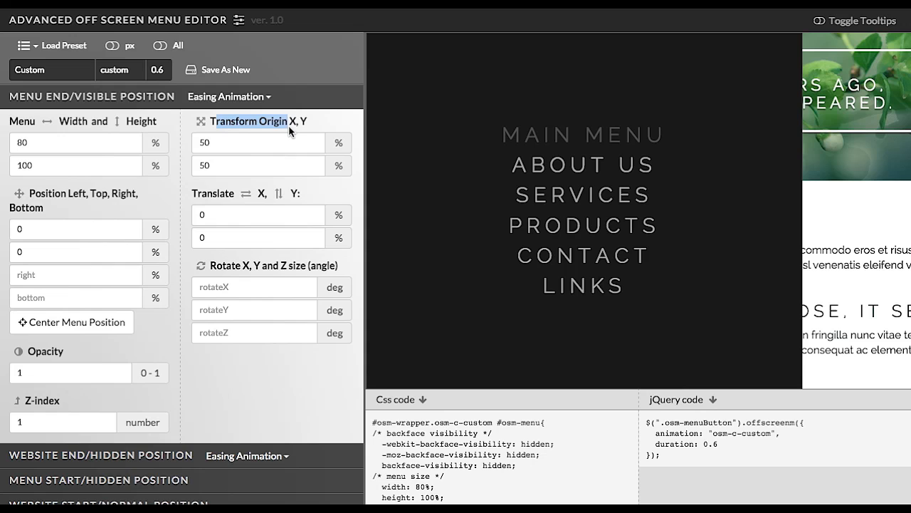
drag(289, 125, 301, 127)
click(607, 176)
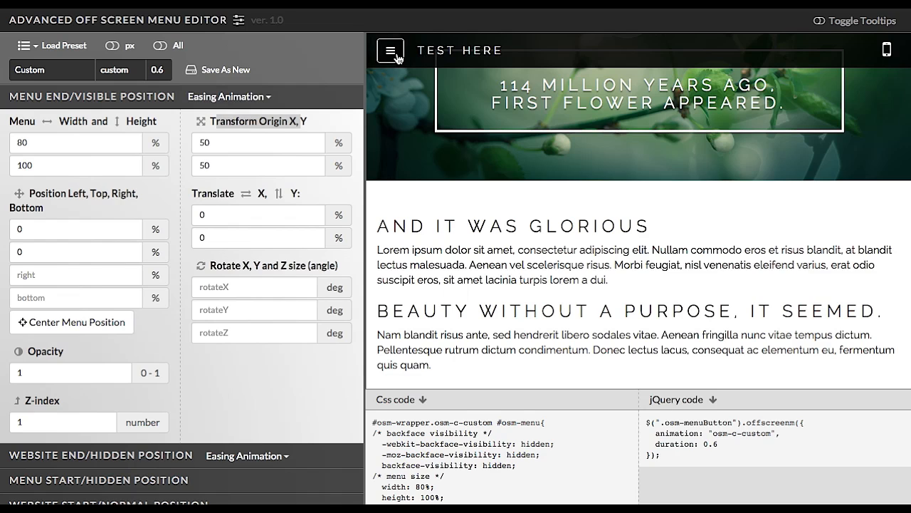
click(396, 53)
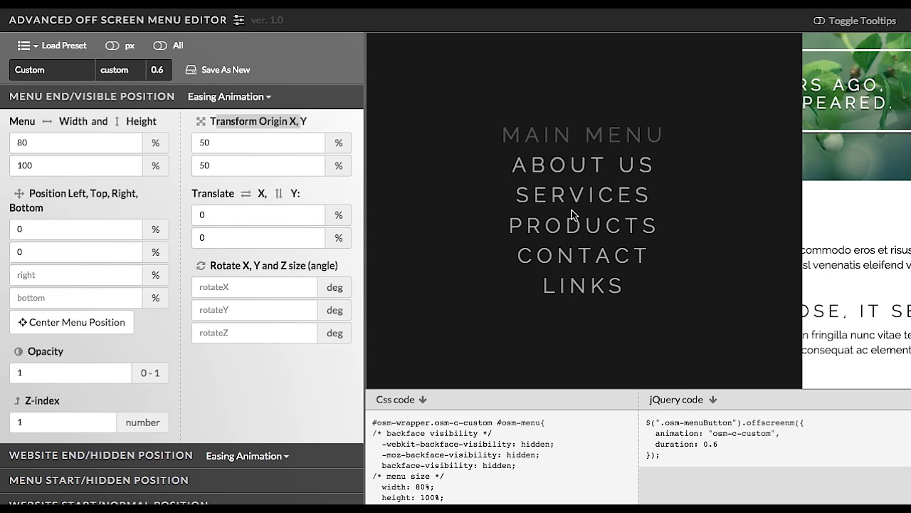
Set the menu end transform origin X to 0%.
click(220, 144)
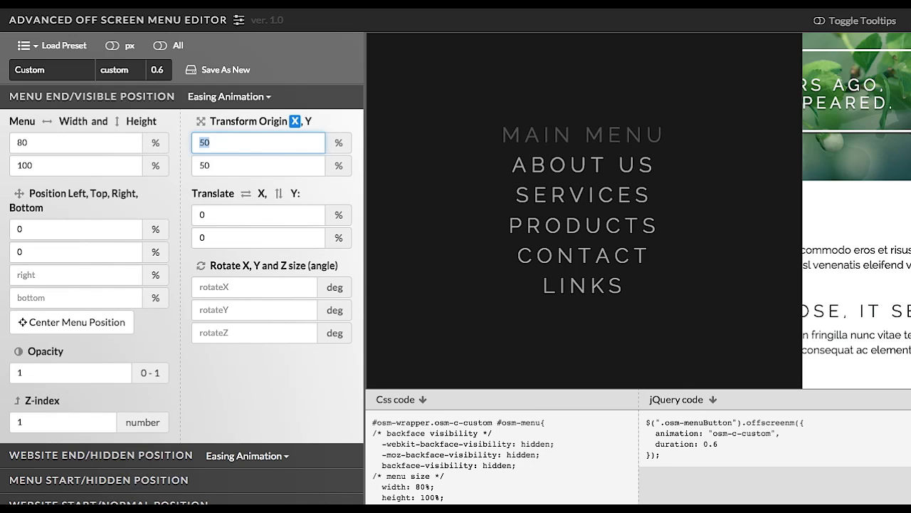
text(0)
click(215, 164)
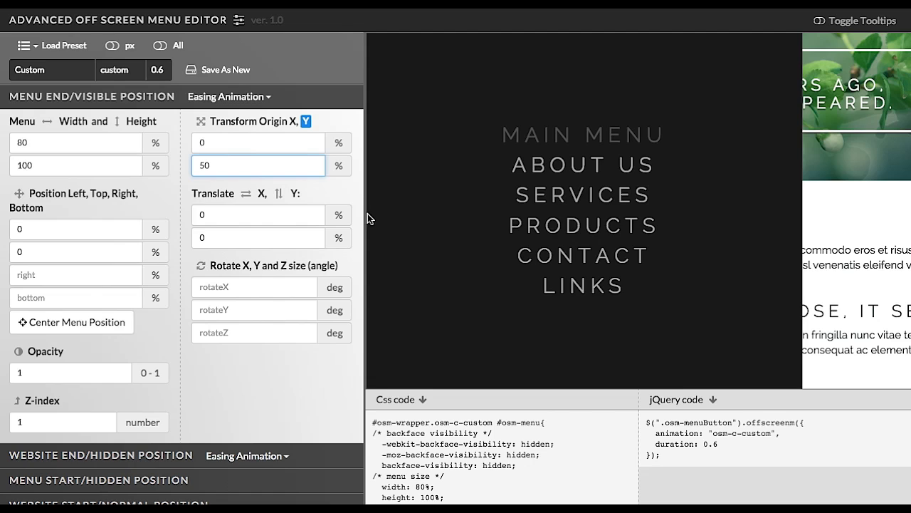
Replay the menu closing and opening several times in the preview to check the new transform origin.
click(572, 224)
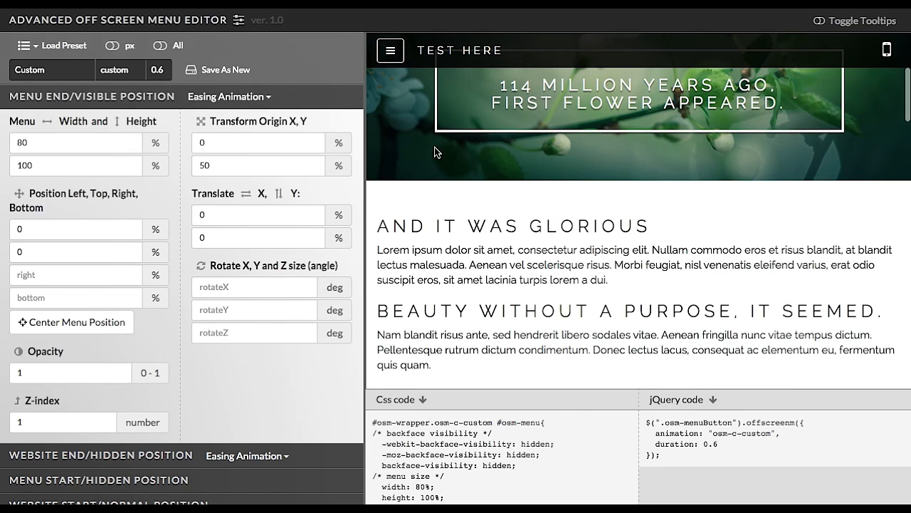
click(390, 50)
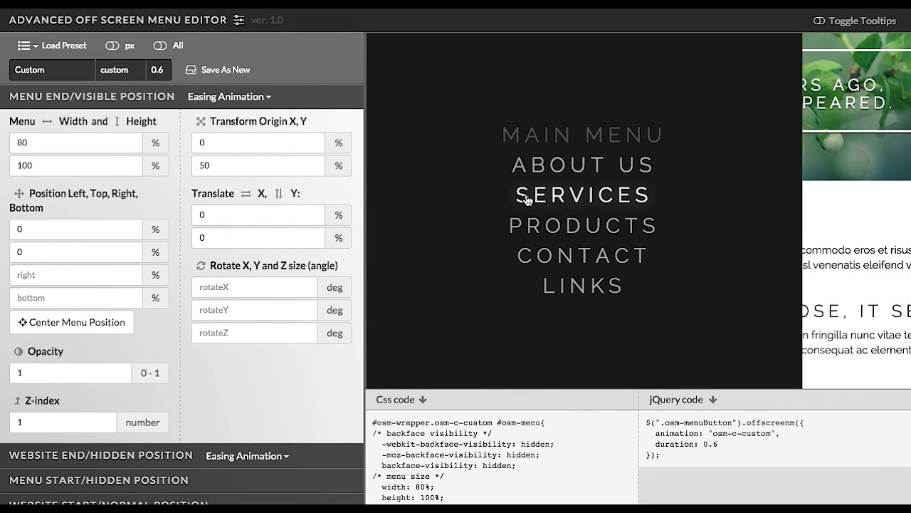
click(525, 198)
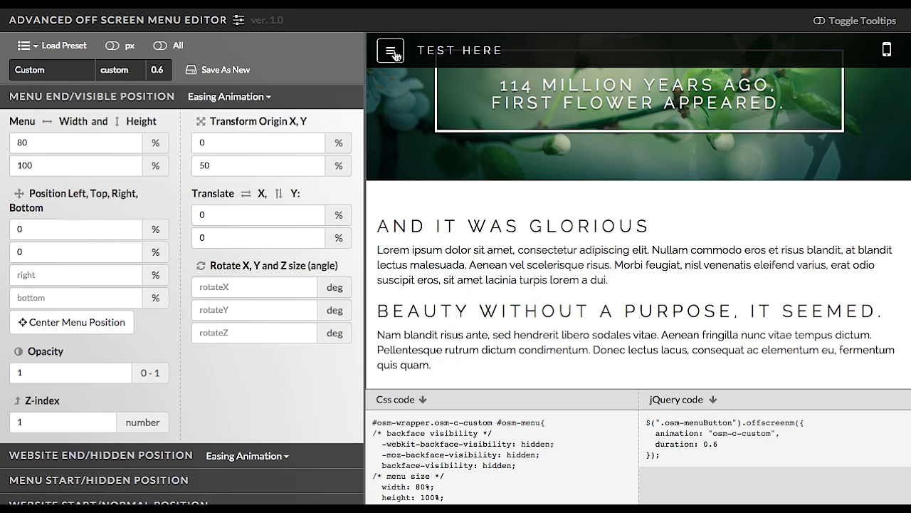
click(391, 51)
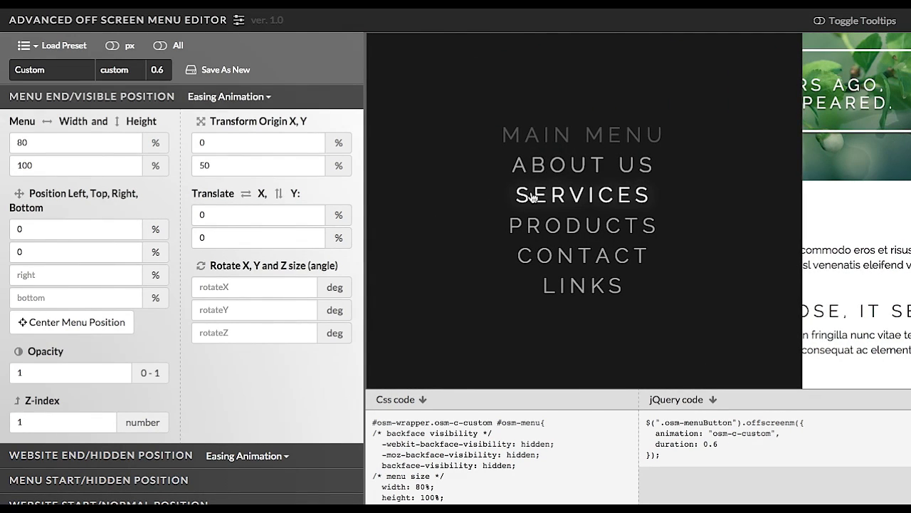
click(531, 196)
click(401, 60)
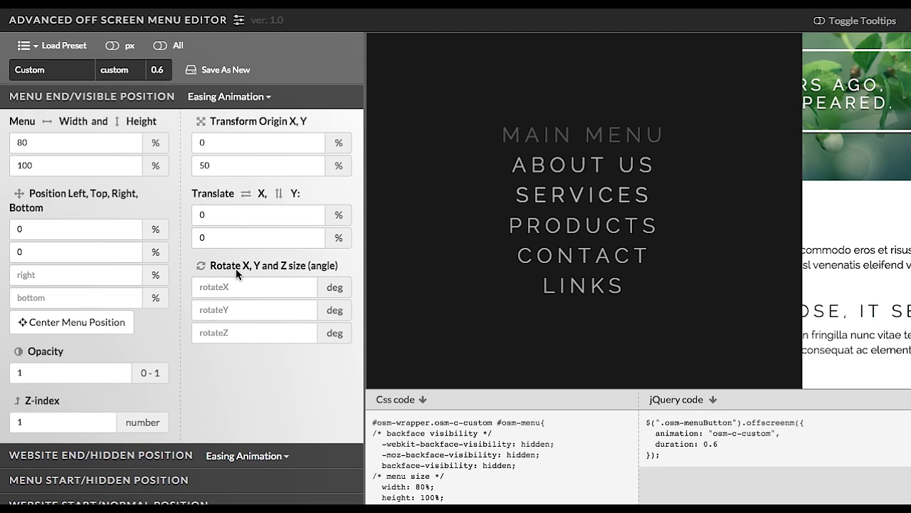
Open the Menu Start/Hidden Position section, set the menu start rotate Y to -100 deg, and replay the menu in the preview.
scroll(178, 310, down, 1)
click(103, 472)
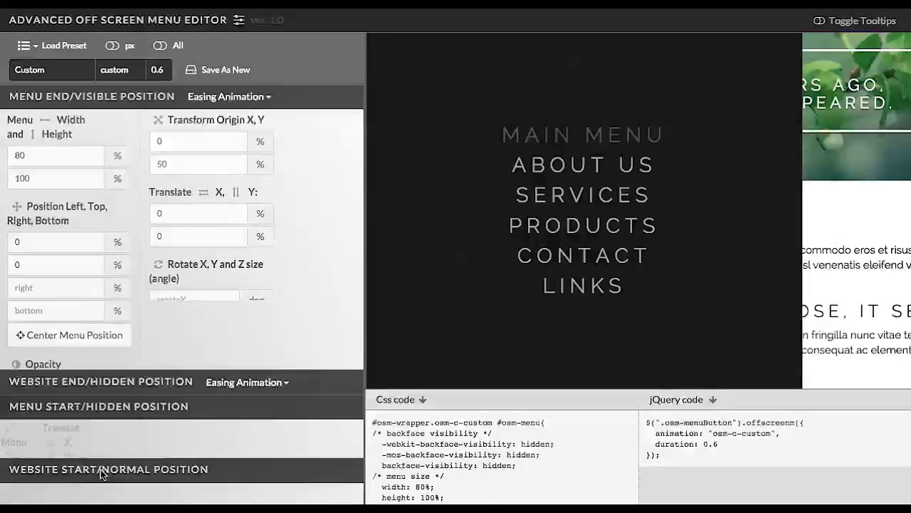
click(204, 293)
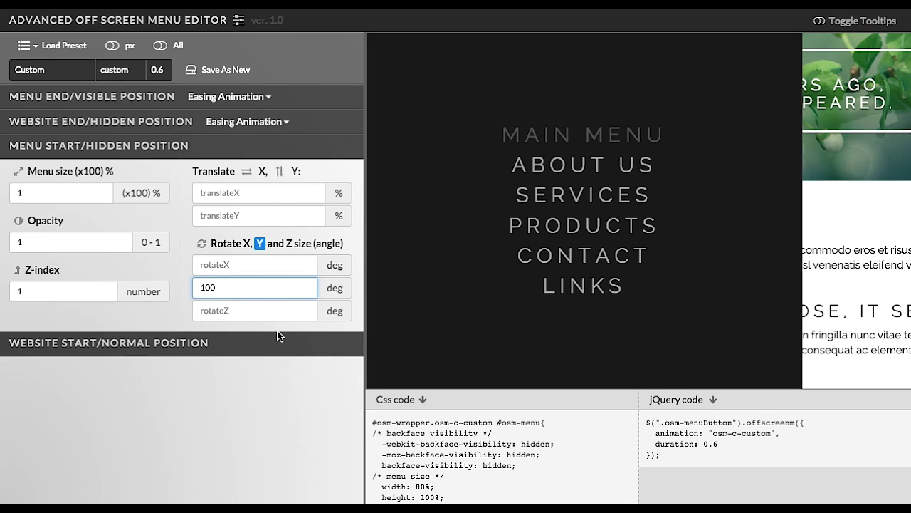
text(-)
click(563, 192)
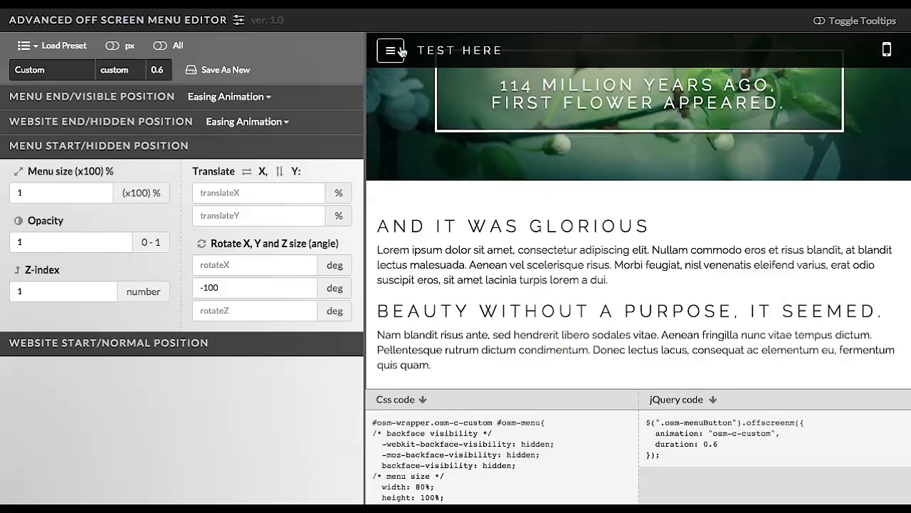
click(393, 50)
click(546, 192)
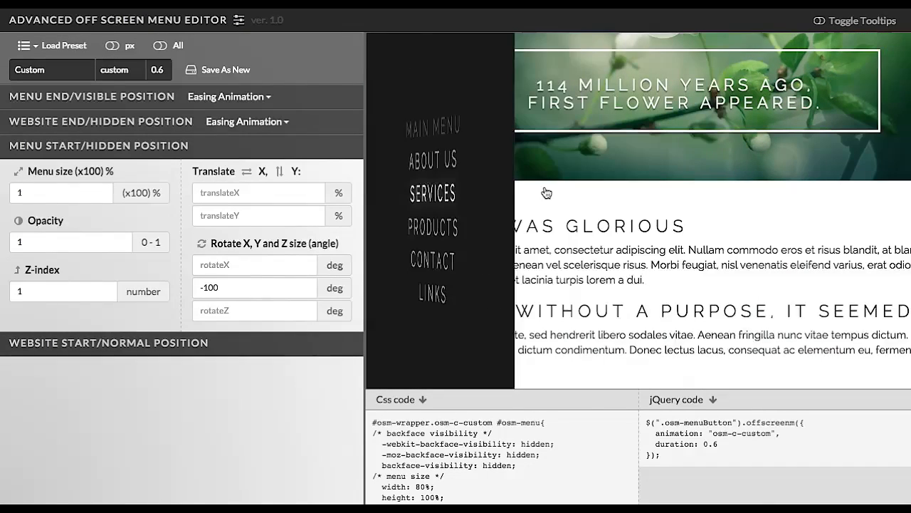
Set the animation duration to 1 and replay the menu opening and closing several times in the preview.
drag(169, 69, 123, 70)
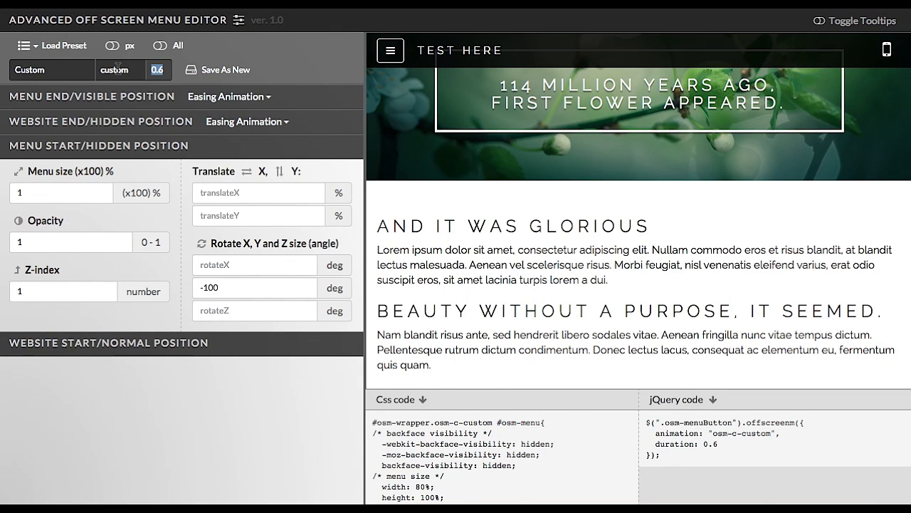
text(1)
click(384, 55)
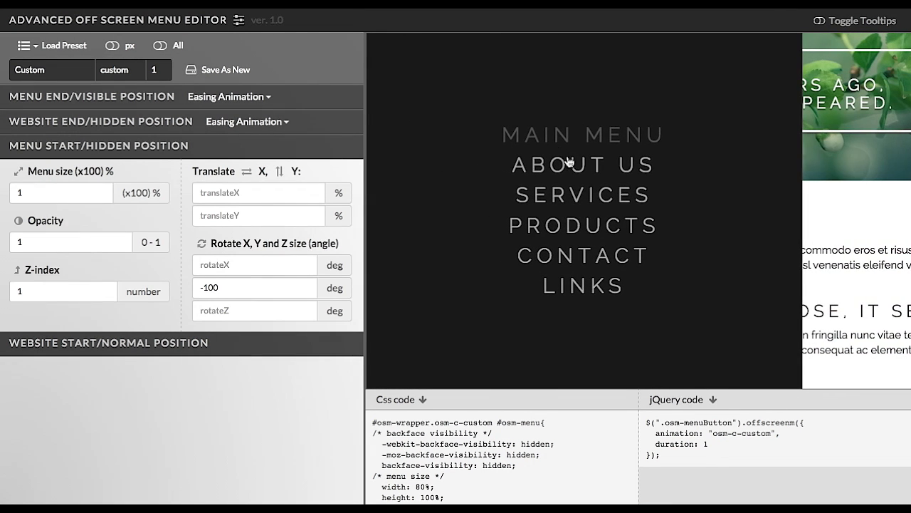
click(584, 168)
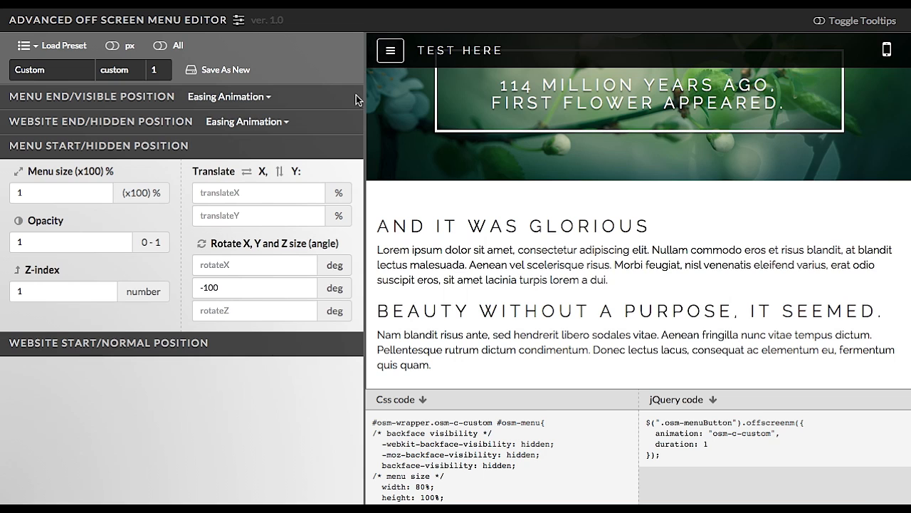
click(392, 51)
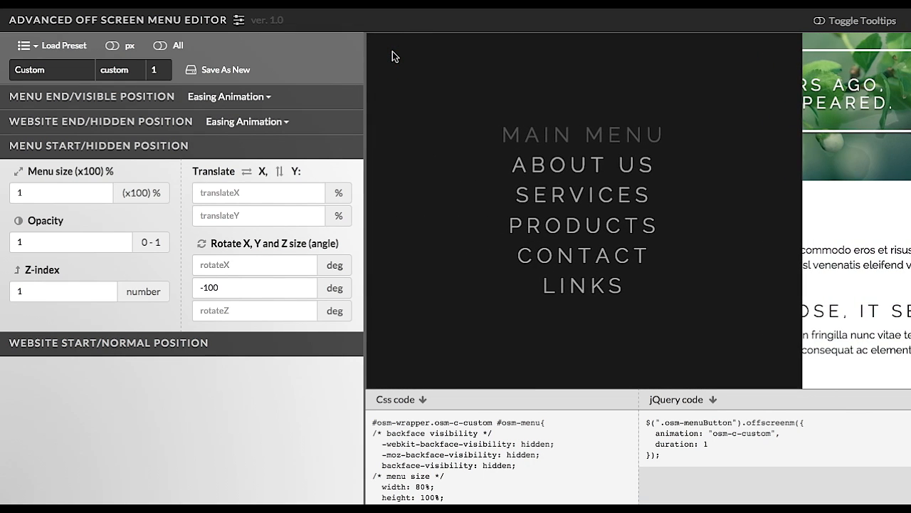
click(530, 207)
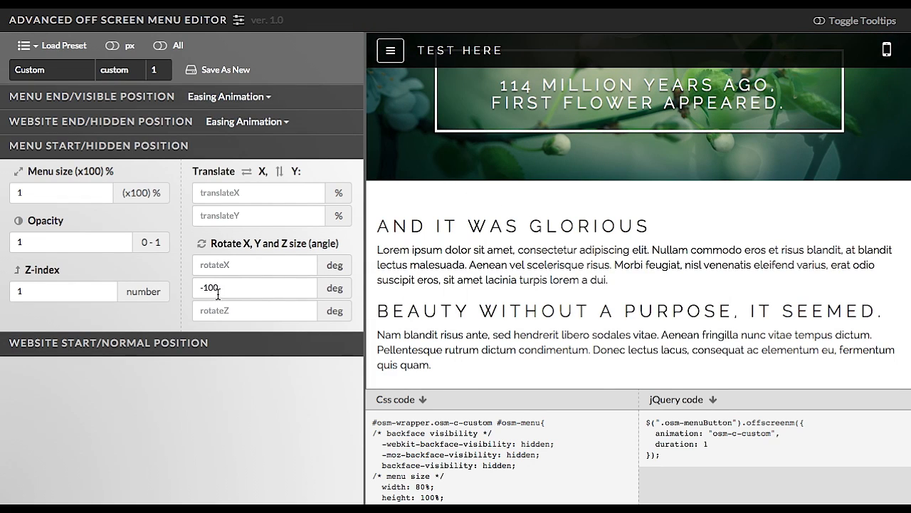
click(389, 61)
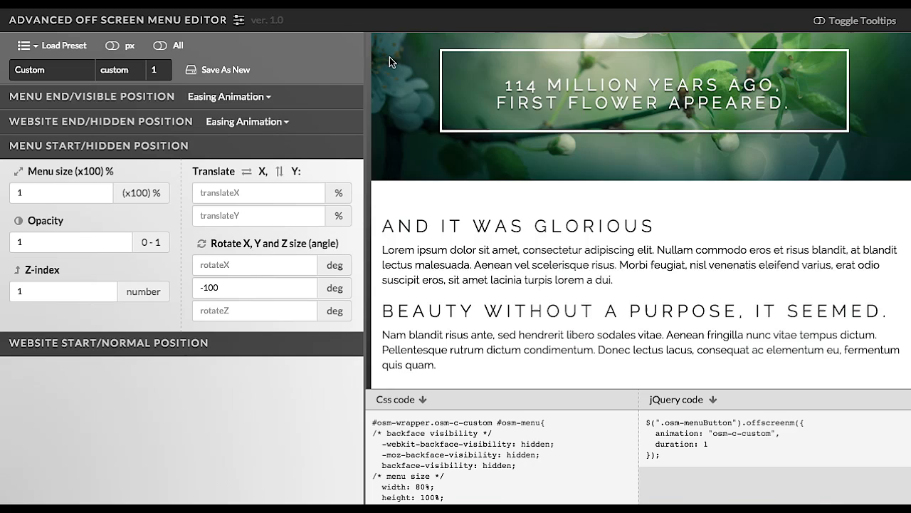
click(533, 196)
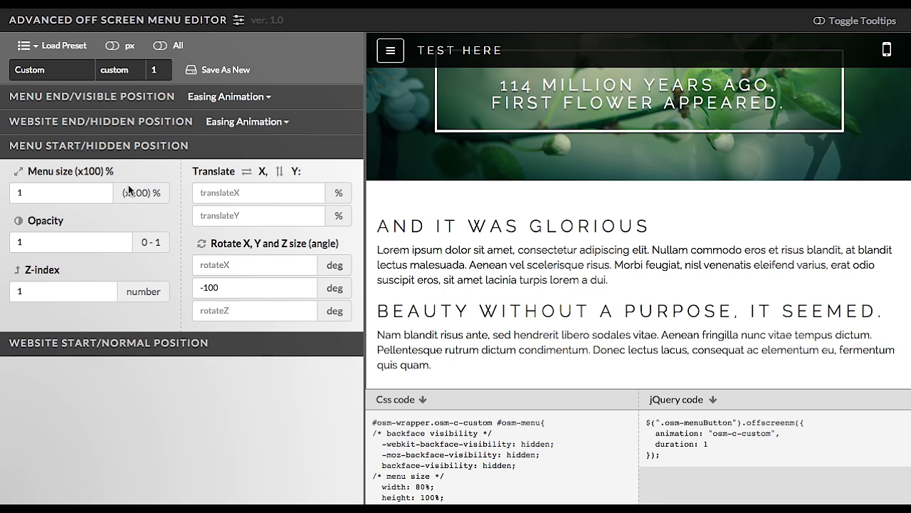
Open the Website End/Hidden Position section, clear the website translate X, and set the website rotate Y to 120 deg.
click(116, 126)
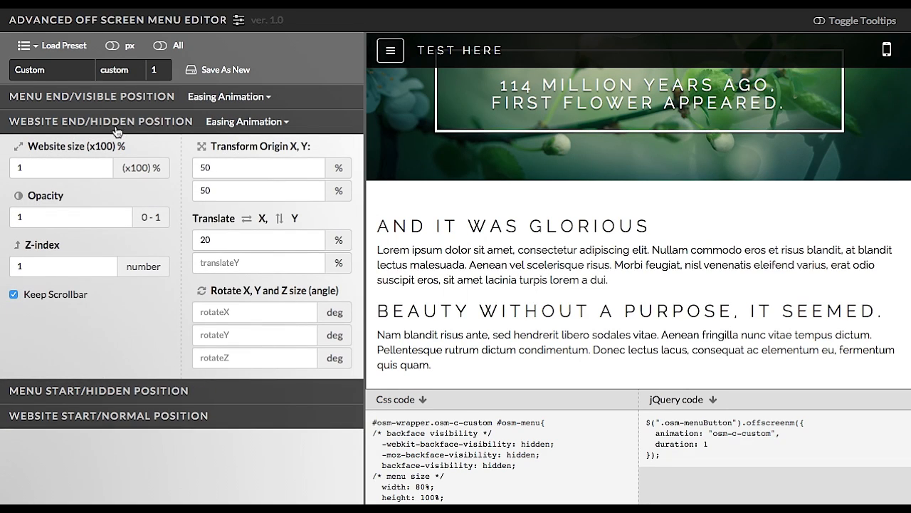
click(224, 239)
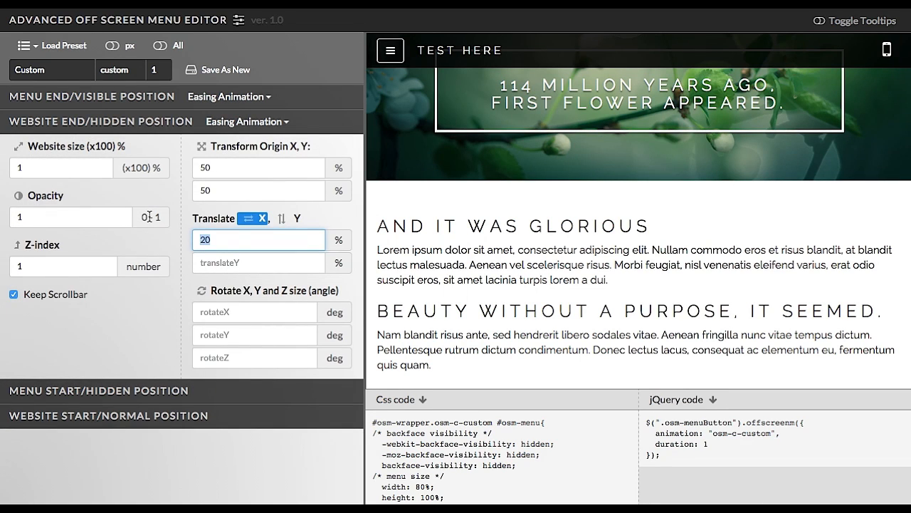
key(BackSpace)
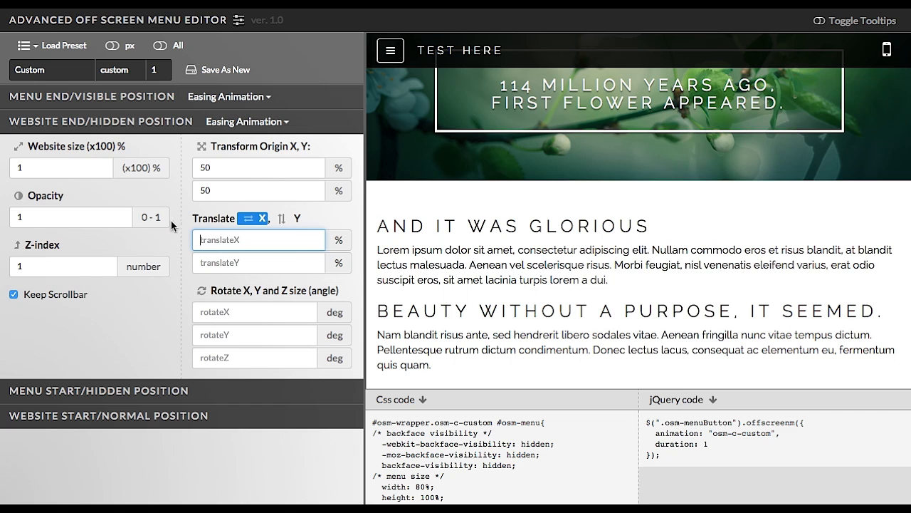
click(230, 334)
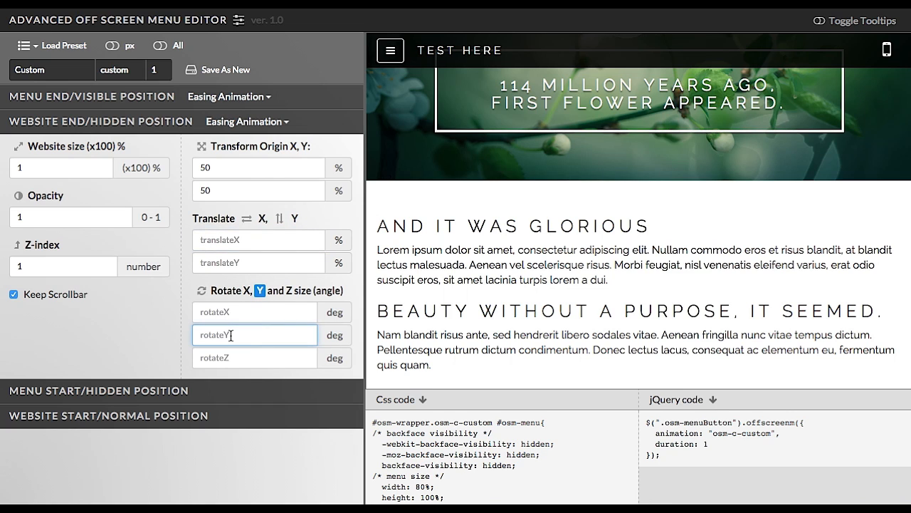
text(120)
Set the website end transform origin X to 100% and open the menu in the preview.
drag(211, 148, 283, 147)
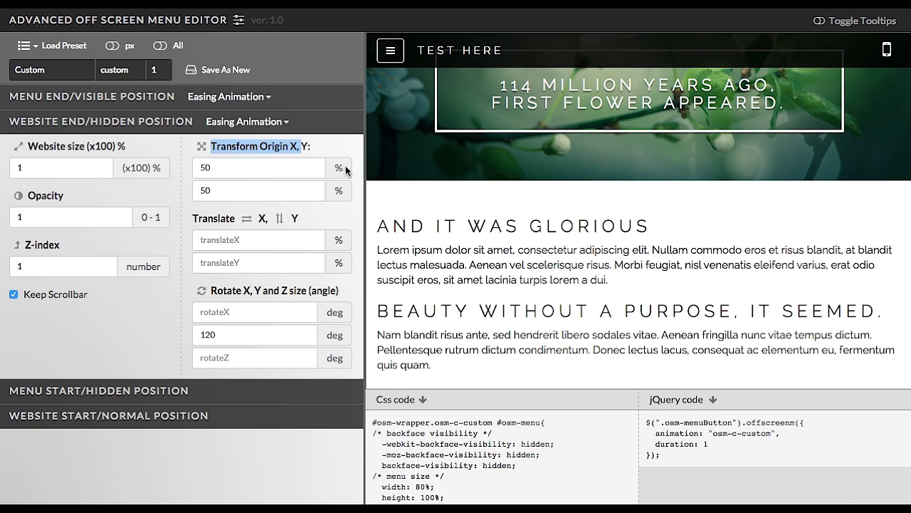
click(222, 171)
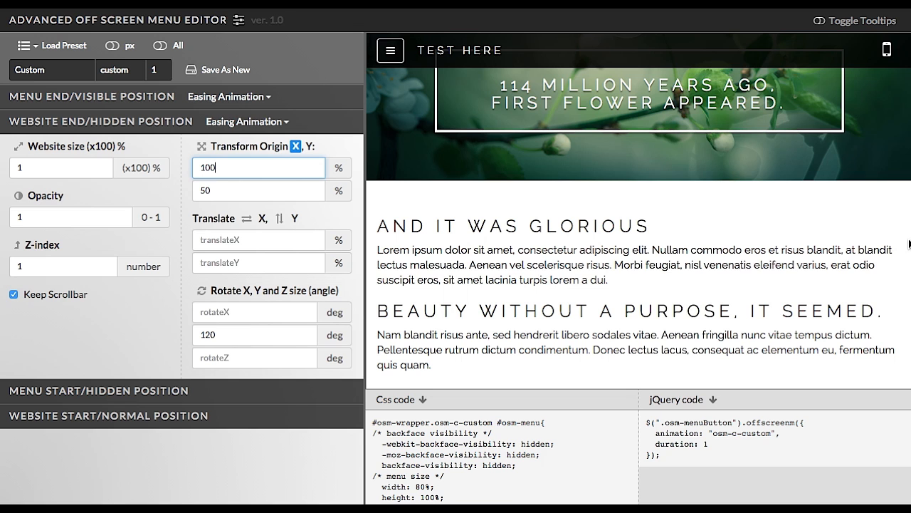
click(390, 51)
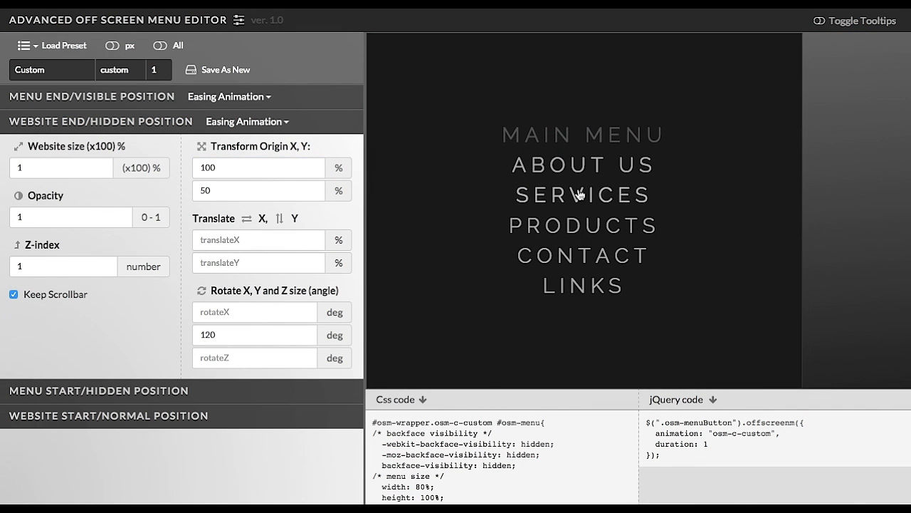
Replay the menu closing and opening several times in the preview to check the website rotation.
click(580, 195)
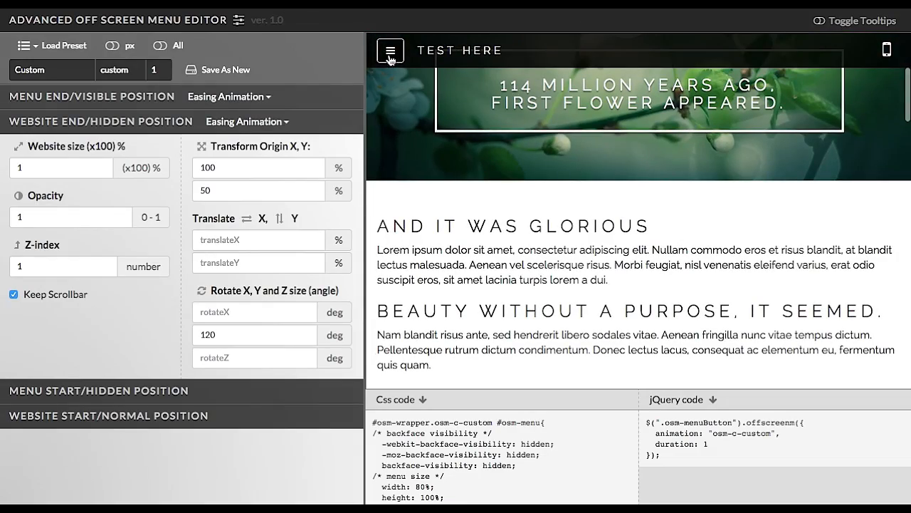
click(389, 54)
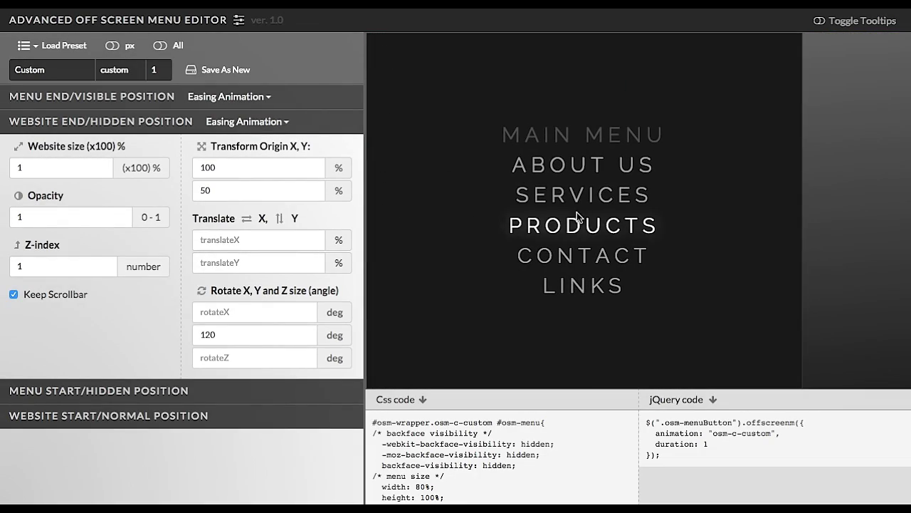
click(598, 195)
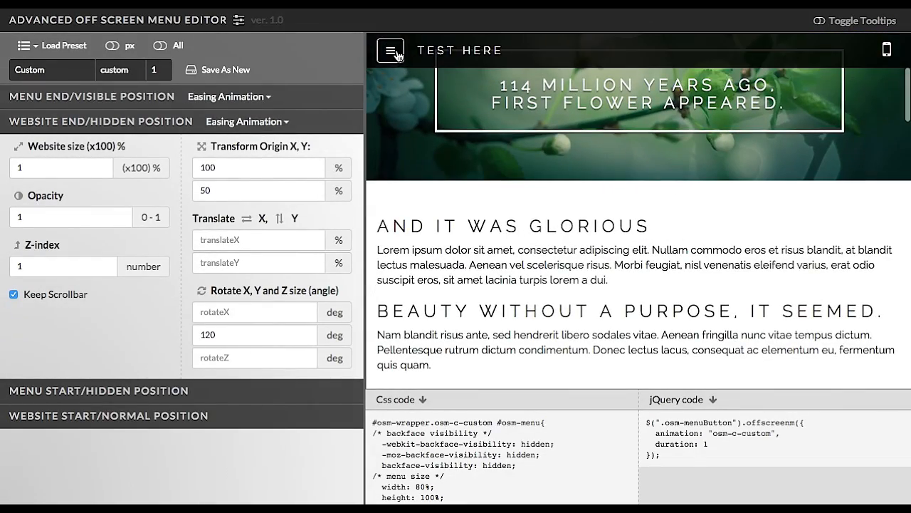
click(391, 51)
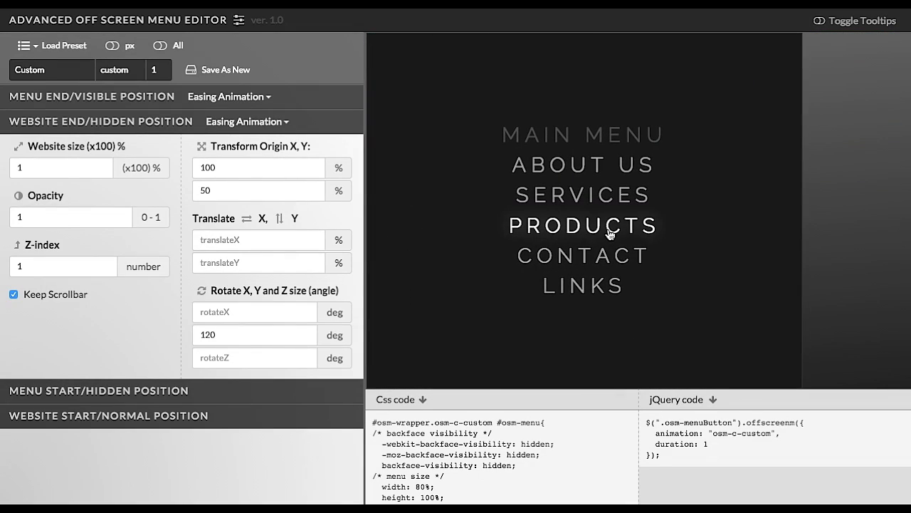
click(609, 232)
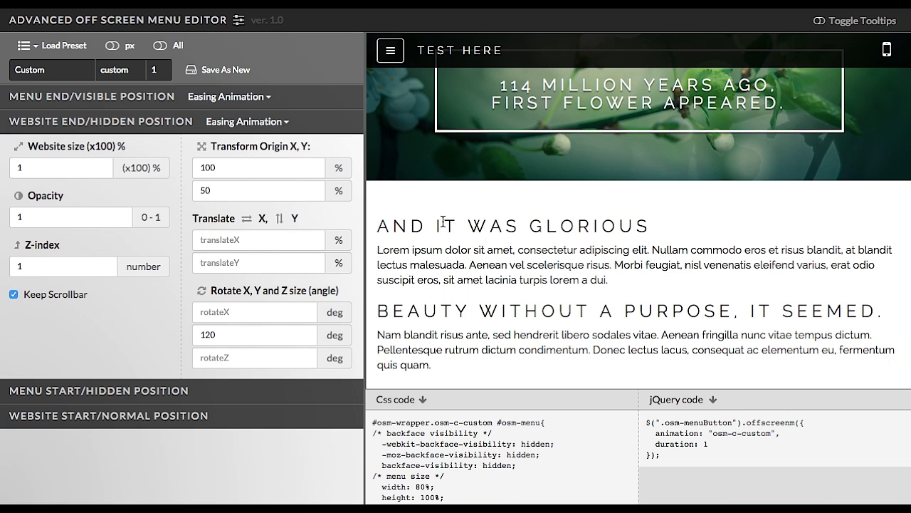
Scroll through the preview page and replay the menu opening and closing again.
scroll(462, 252, up, 5)
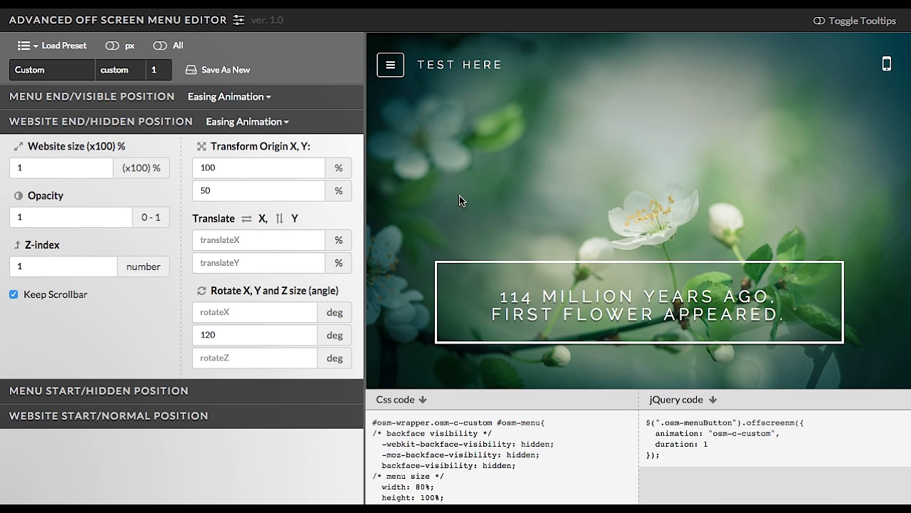
scroll(458, 203, down, 2)
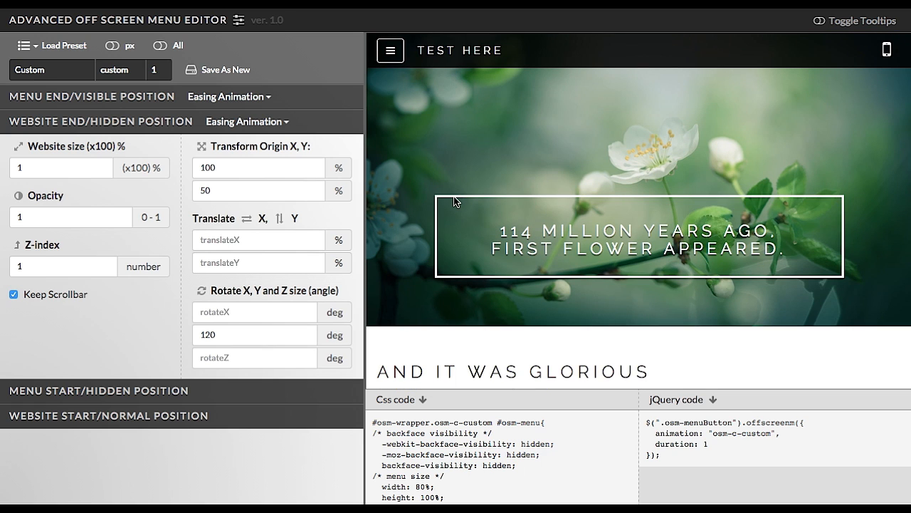
scroll(455, 202, down, 3)
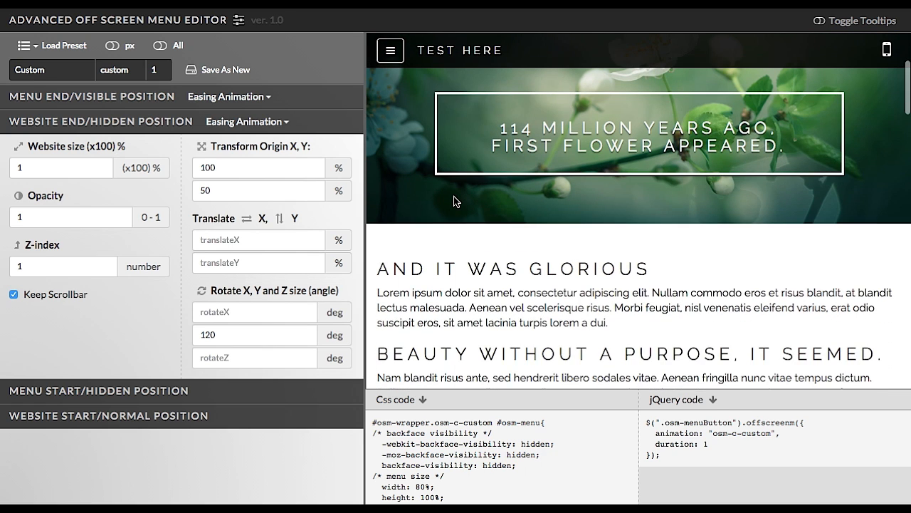
scroll(454, 199, down, 3)
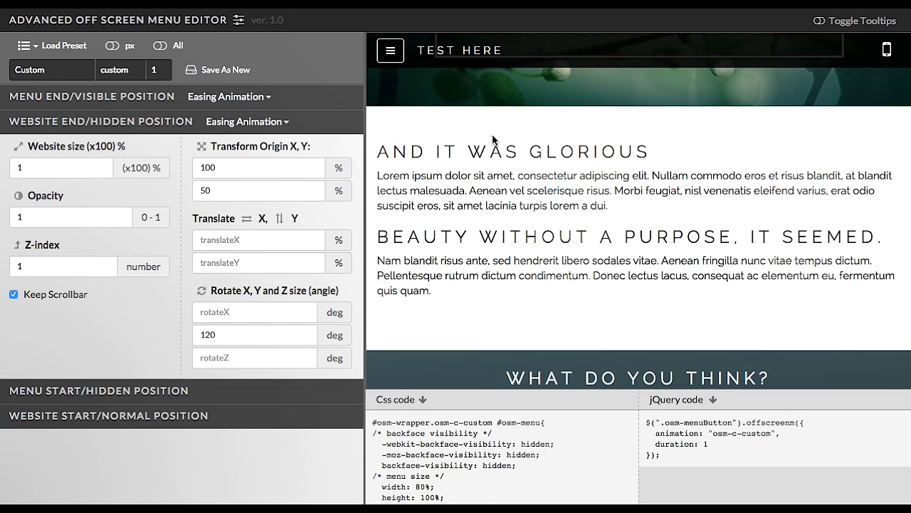
scroll(493, 121, up, 5)
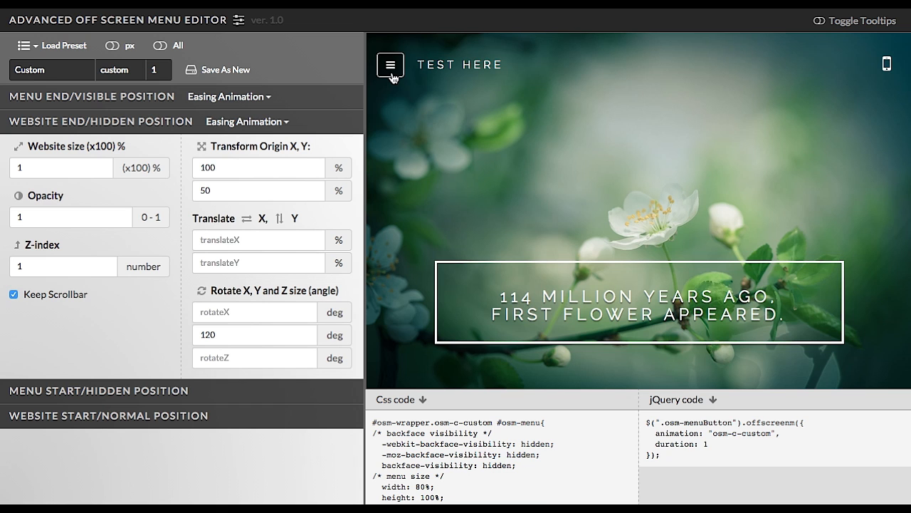
click(391, 71)
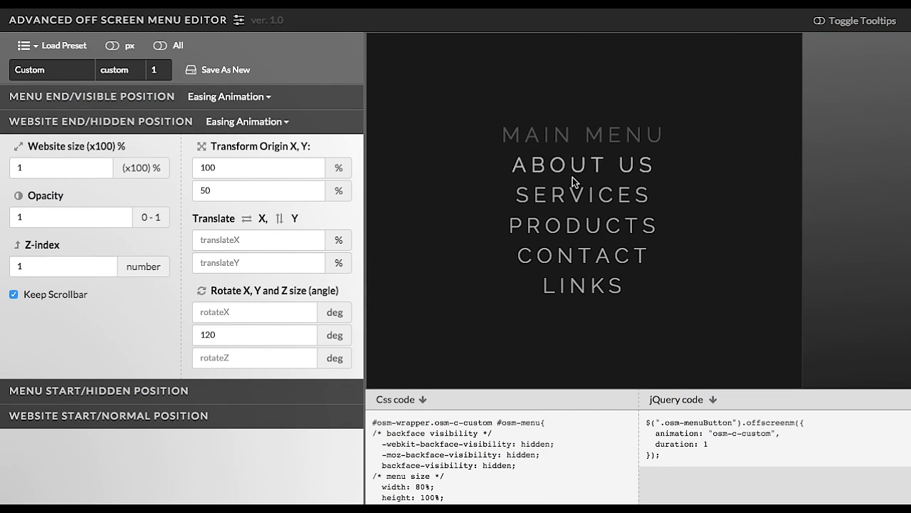
click(581, 195)
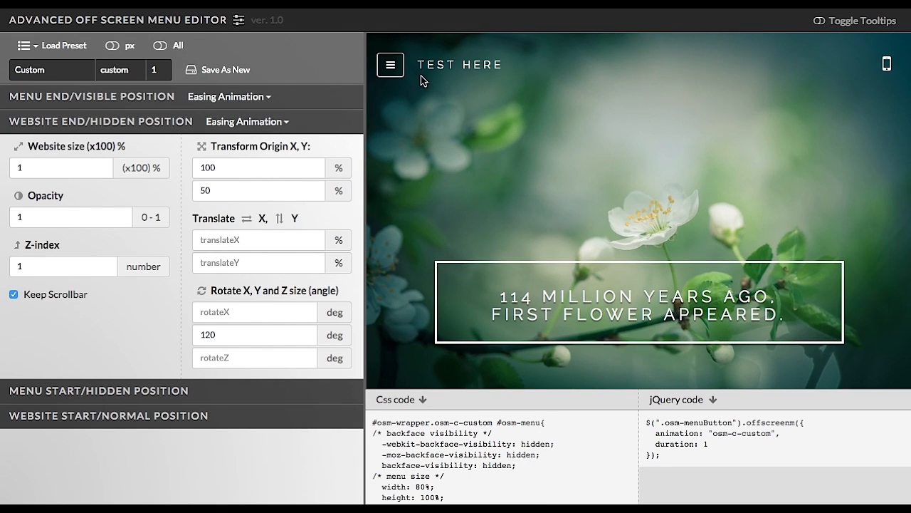
click(396, 71)
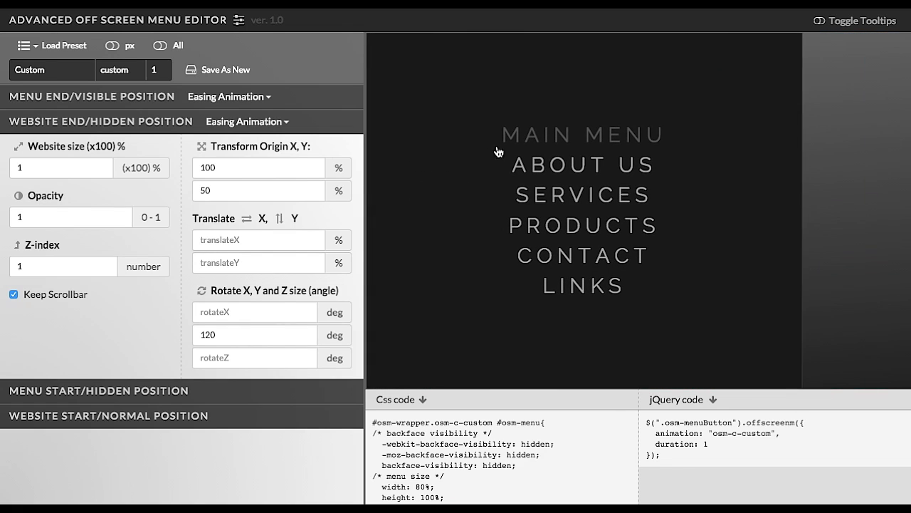
click(557, 197)
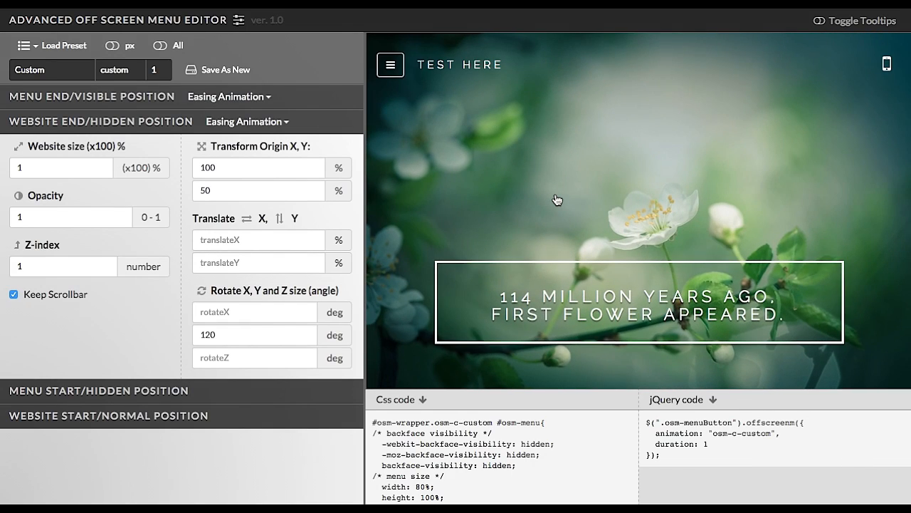
Switch to Sublime Text and scroll up through minimal.html to view its head and script code.
mouse_move(456, 498)
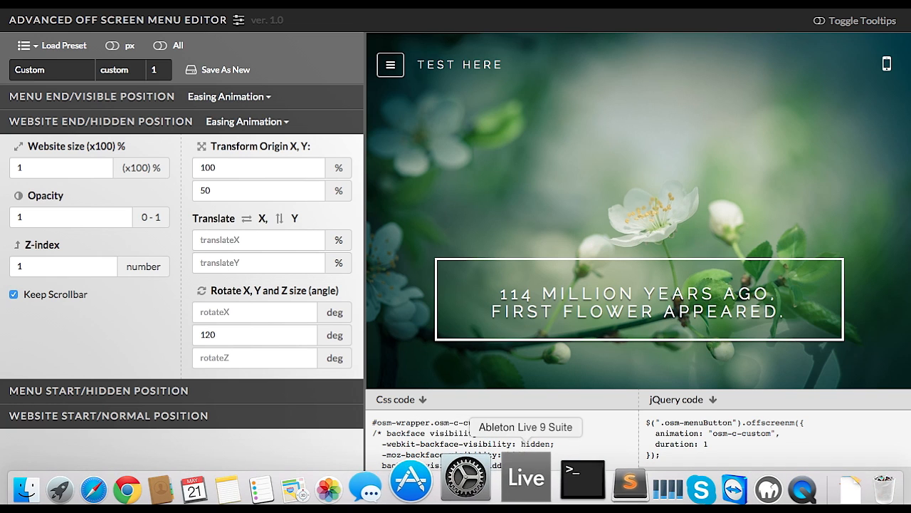
click(608, 475)
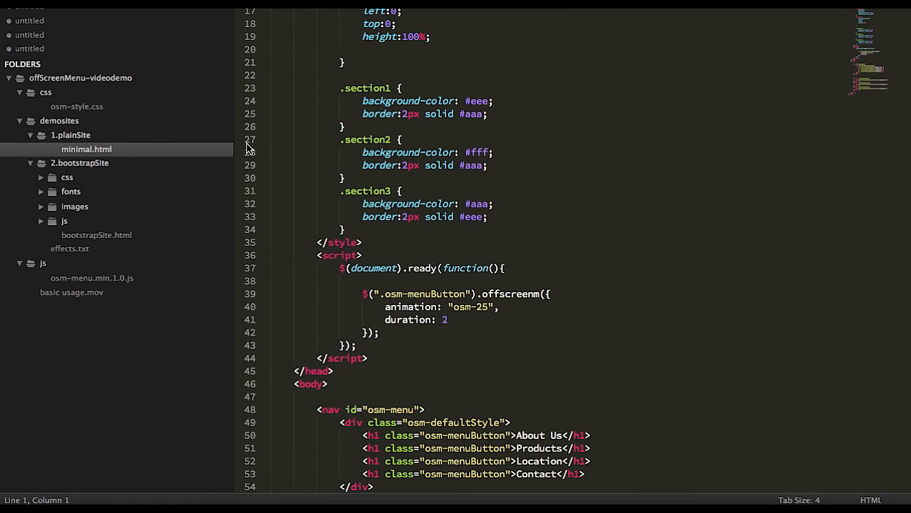
click(425, 124)
scroll(412, 163, up, 5)
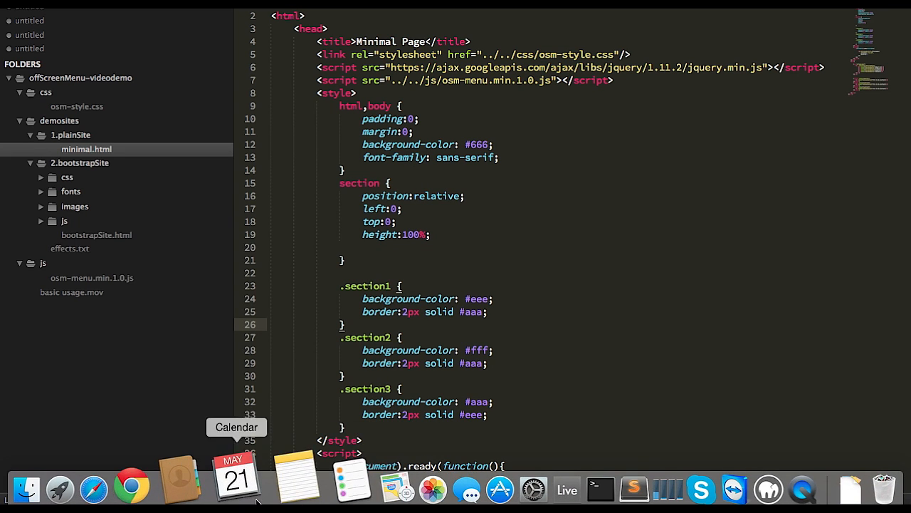
Open minimal.html from the 1.plainSite directory listing in the browser and scroll through its sections.
click(171, 473)
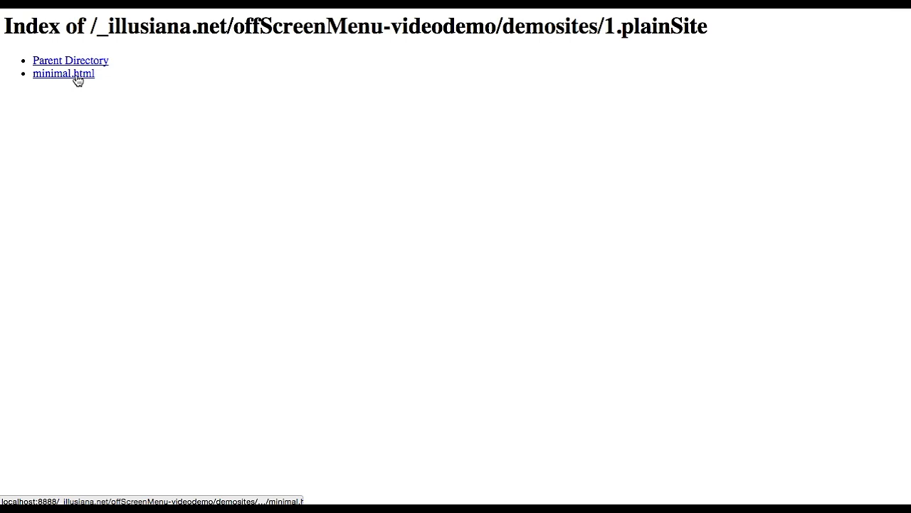
click(71, 74)
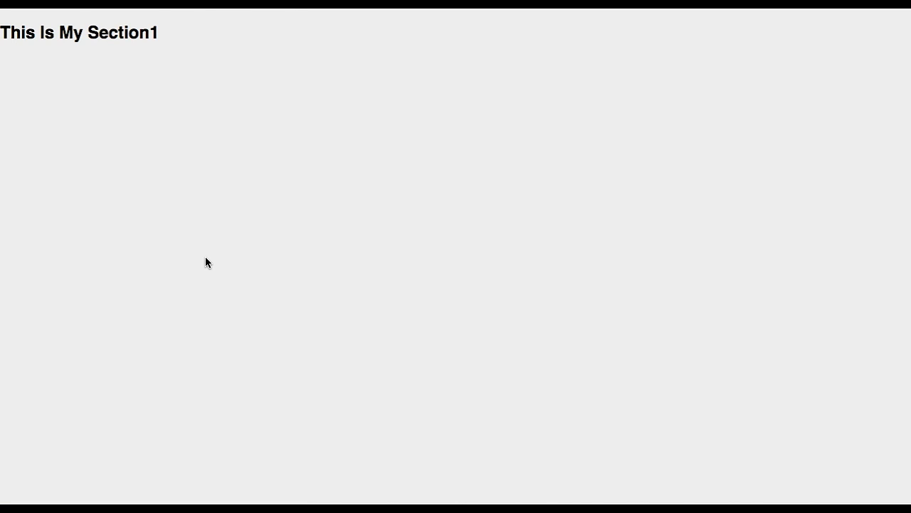
scroll(205, 262, down, 10)
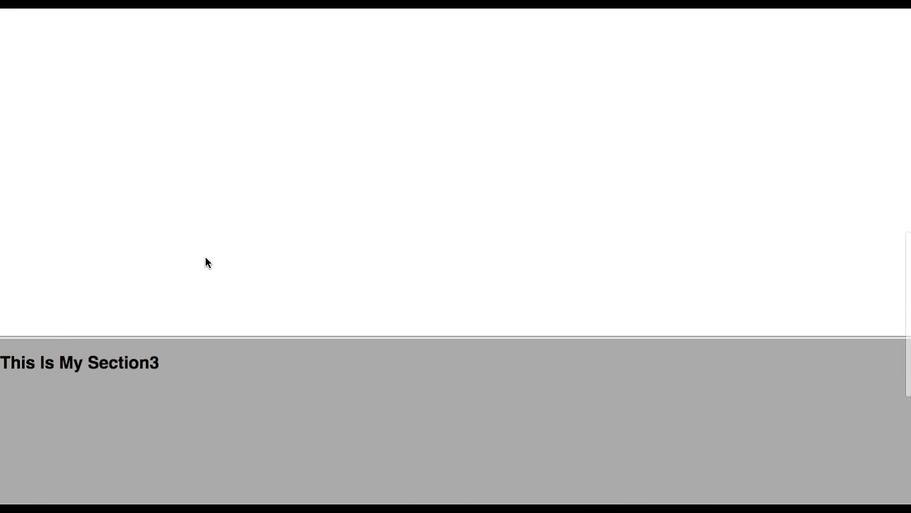
scroll(205, 263, down, 4)
scroll(205, 263, up, 15)
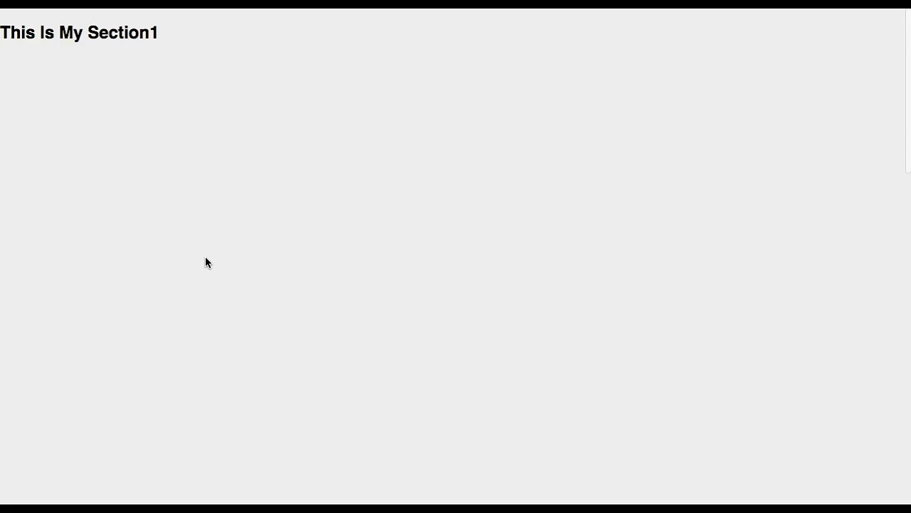
Open and close the off-screen menu from the section headings to test the page's existing menu animation.
click(110, 32)
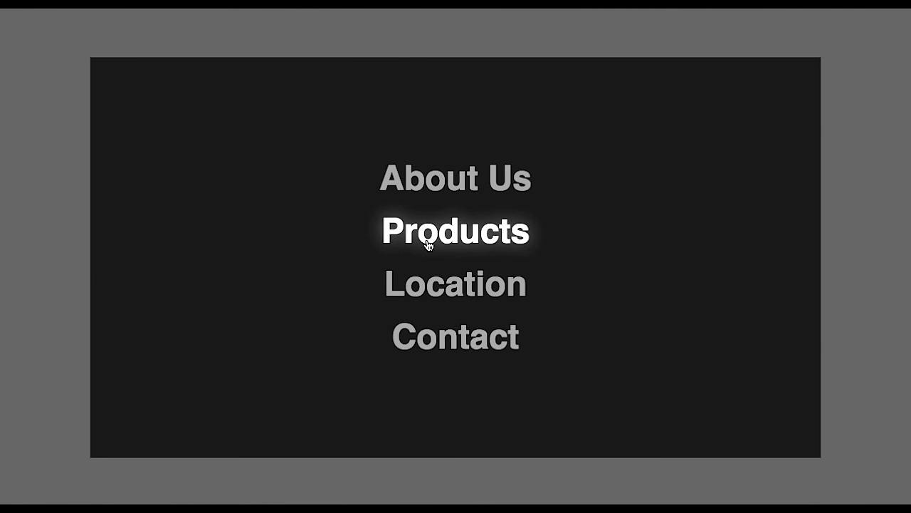
click(427, 243)
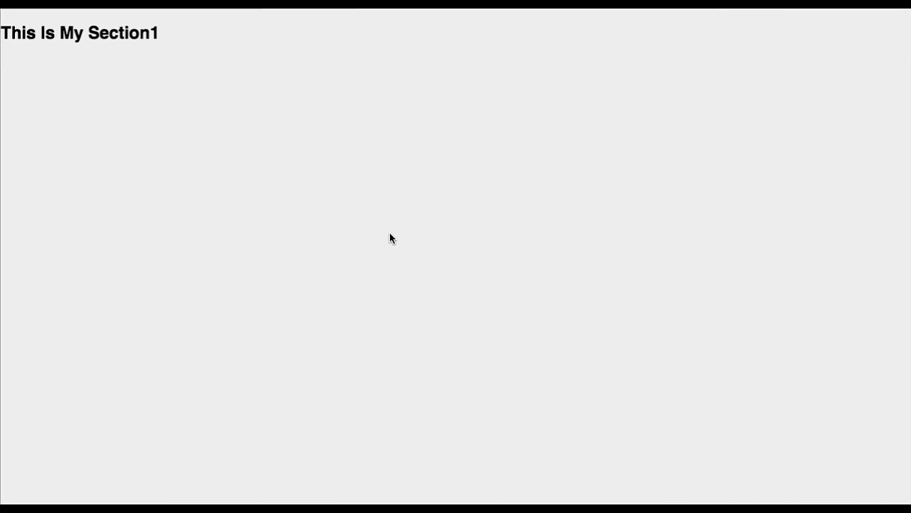
scroll(390, 238, down, 6)
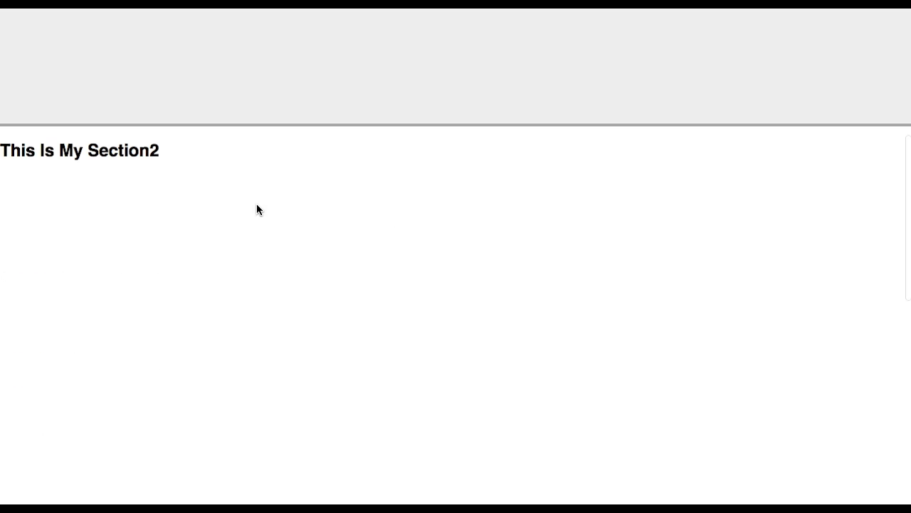
click(144, 161)
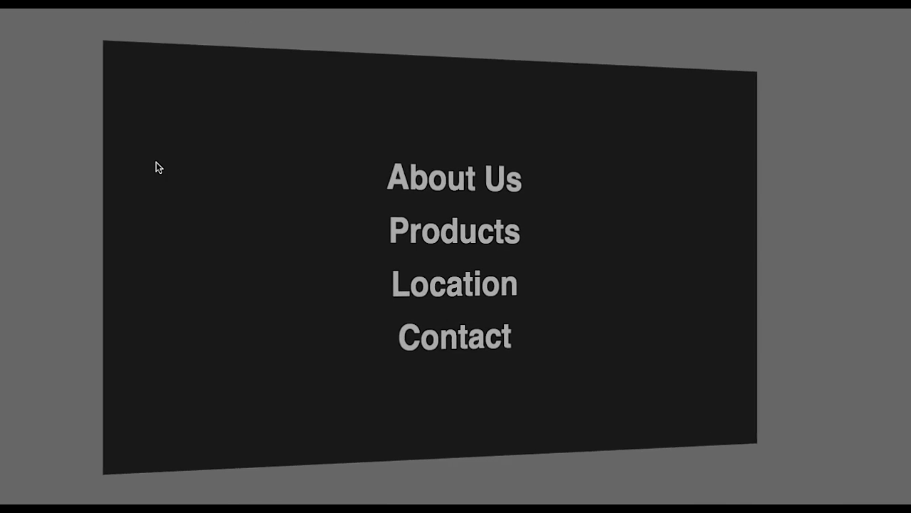
click(387, 230)
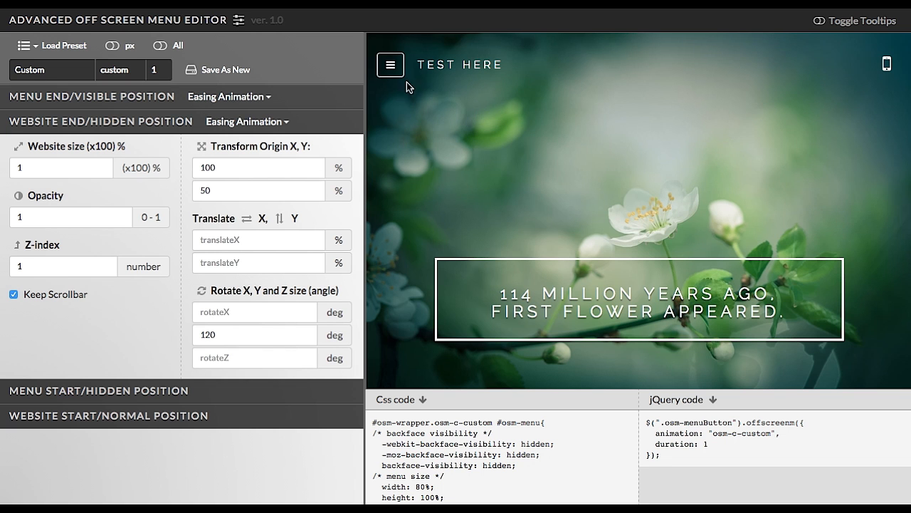
Replay the menu opening and closing in the editor preview, then select the generated CSS code.
click(394, 67)
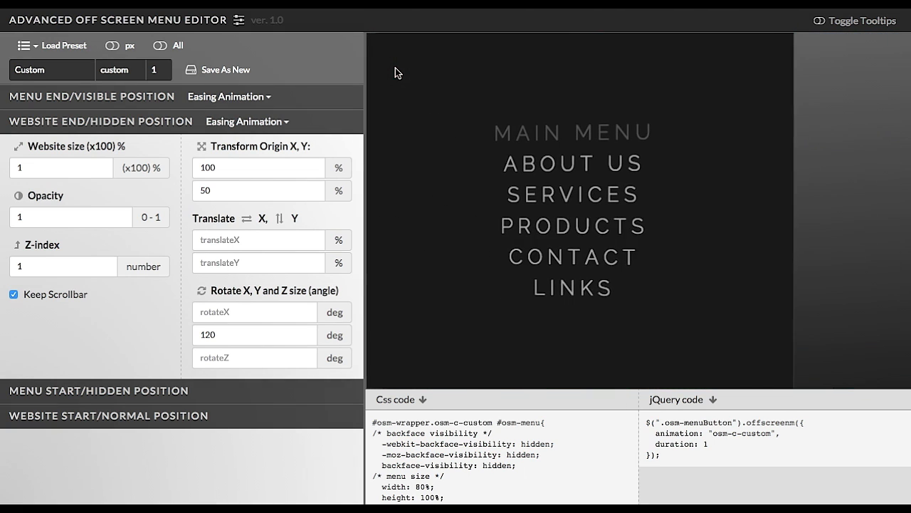
click(611, 194)
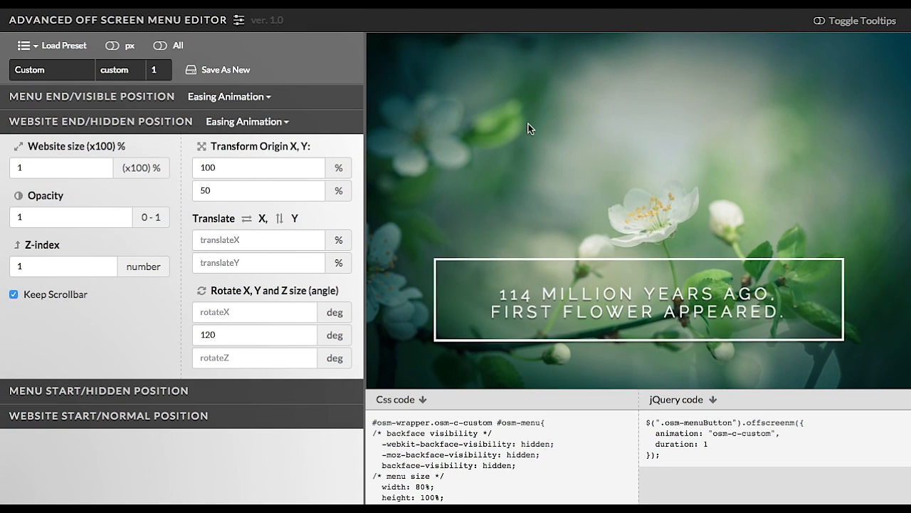
click(398, 74)
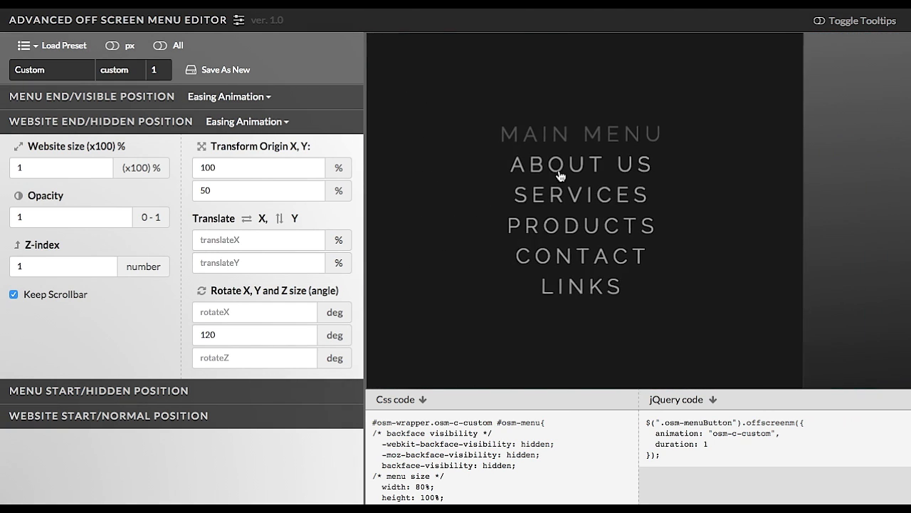
click(600, 198)
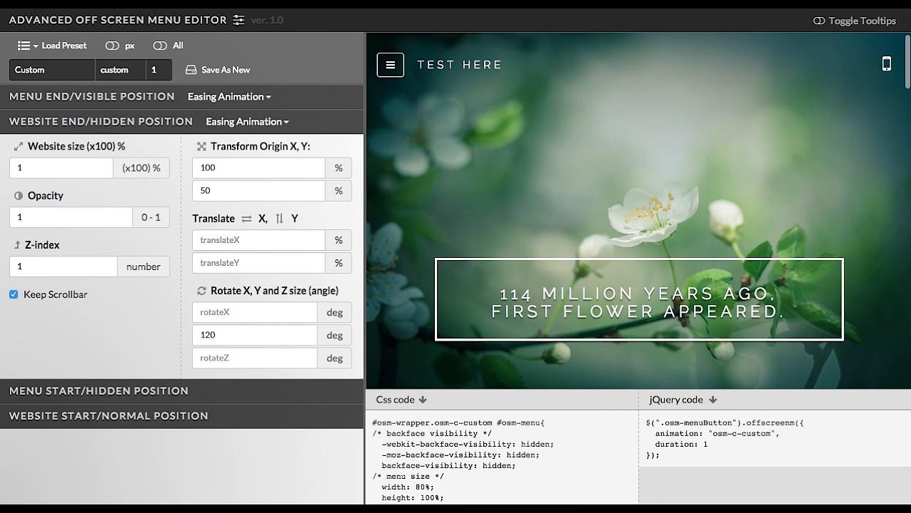
mouse_move(448, 477)
click(585, 483)
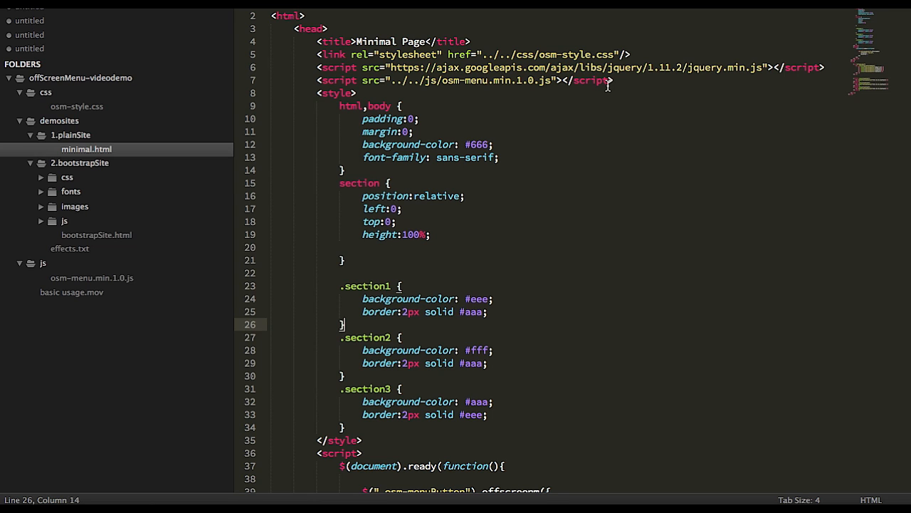
Highlight the osm-menu.min.1.0.js script include in minimal.html and scroll through the file and the editor's code.
drag(627, 81, 488, 81)
scroll(538, 112, down, 10)
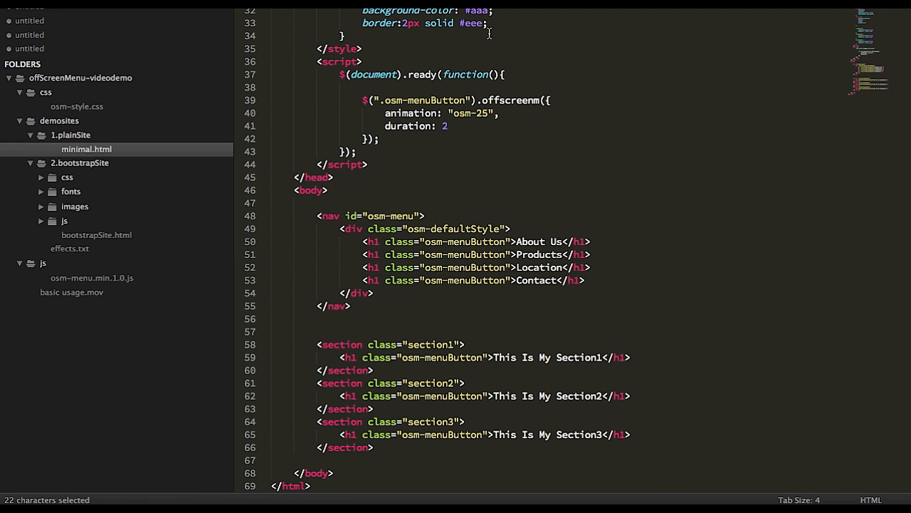
mouse_move(586, 503)
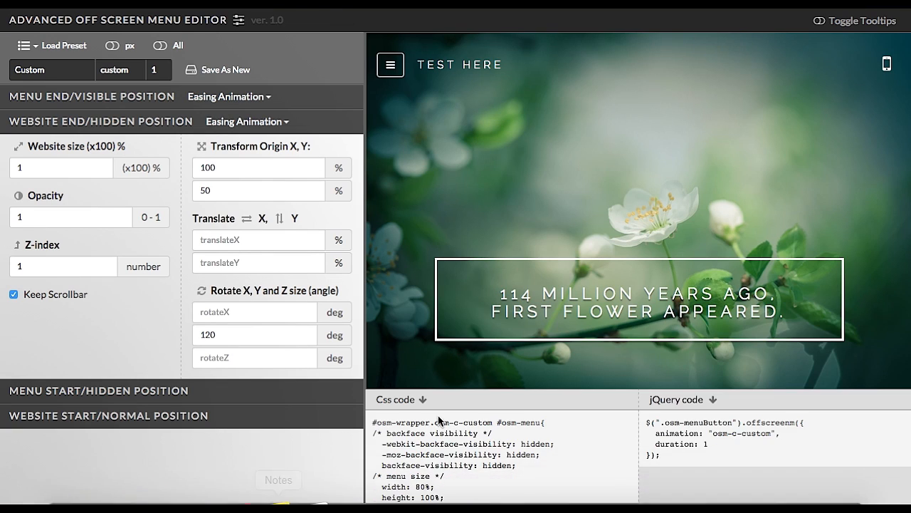
scroll(452, 437, down, 10)
scroll(453, 437, up, 2)
scroll(452, 437, up, 8)
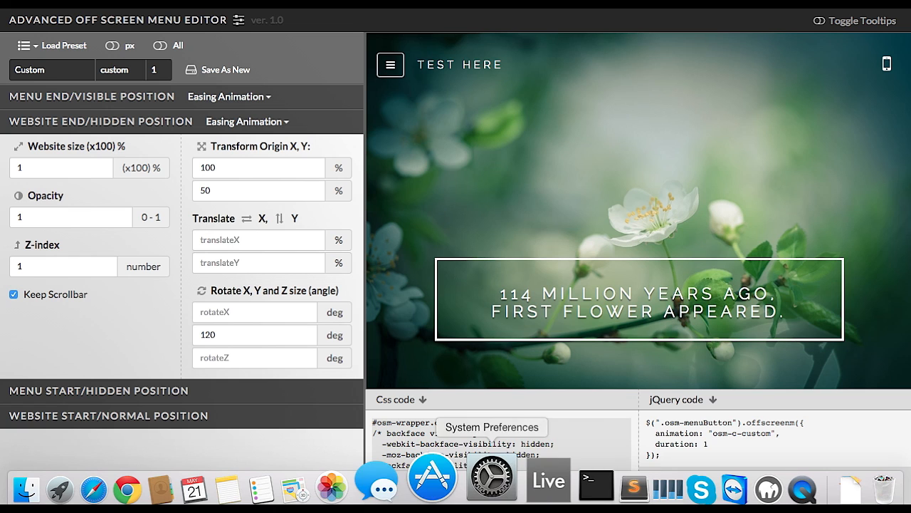
click(571, 484)
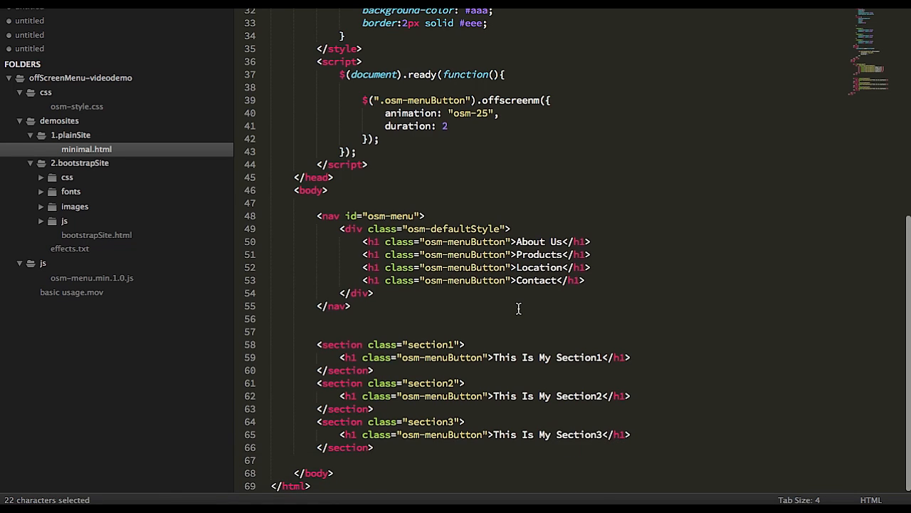
Paste the generated CSS after the .section3 rule inside minimal.html's style block.
scroll(507, 305, up, 5)
scroll(430, 275, up, 3)
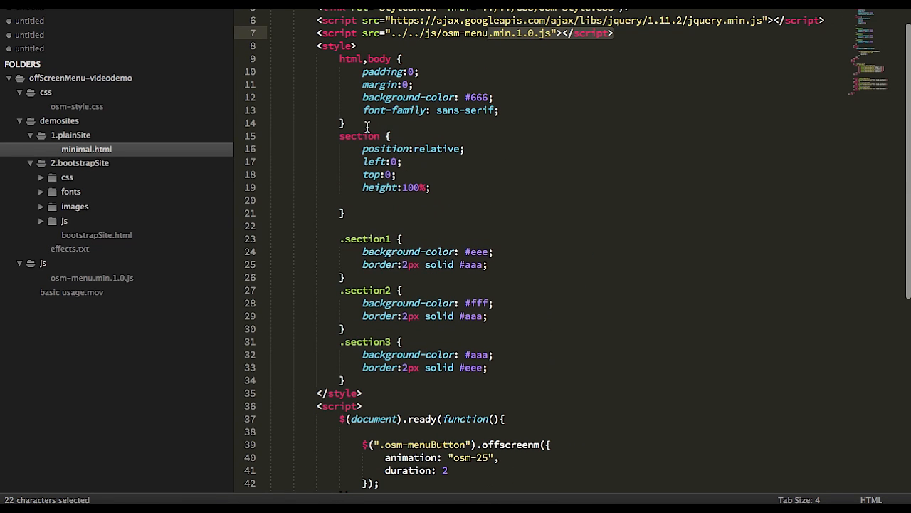
click(342, 48)
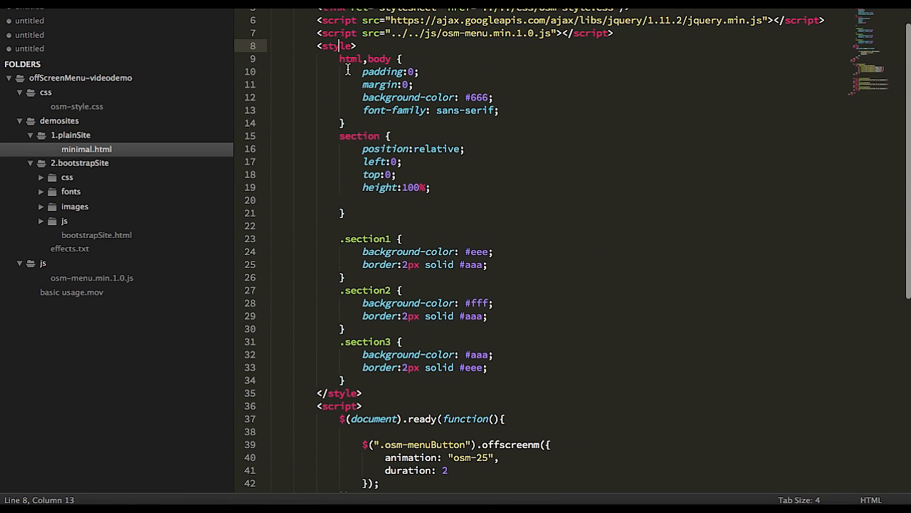
click(363, 367)
click(393, 378)
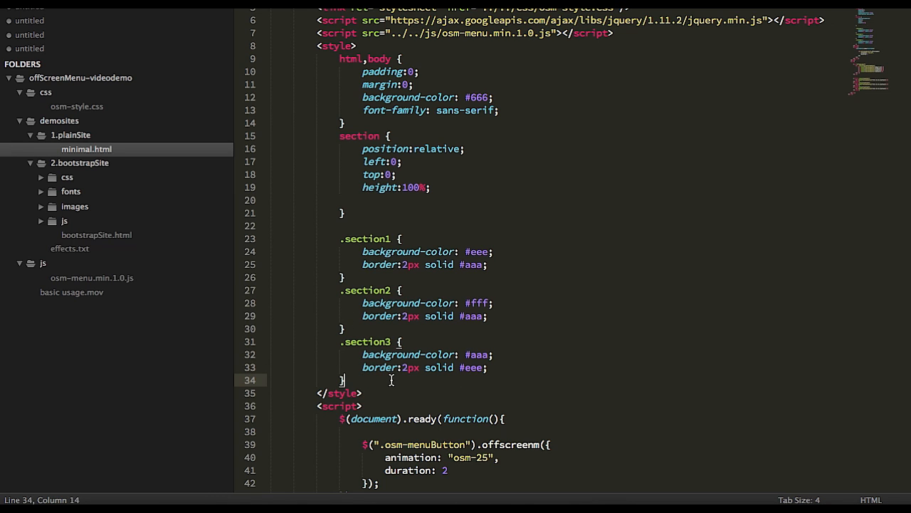
key(Return)
key(super+v)
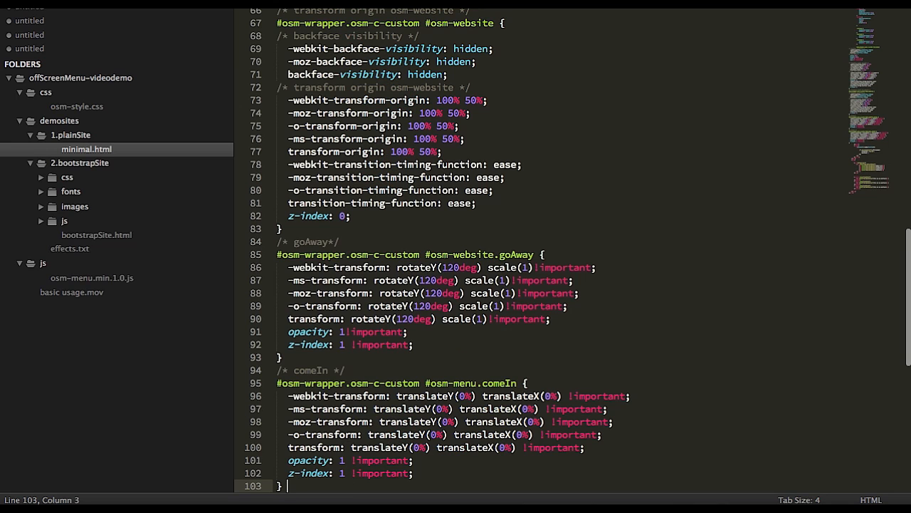
Replace the existing offscreenm call in the script with the editor's generated jQuery code using animation osm-c-custom.
scroll(393, 379, up, 12)
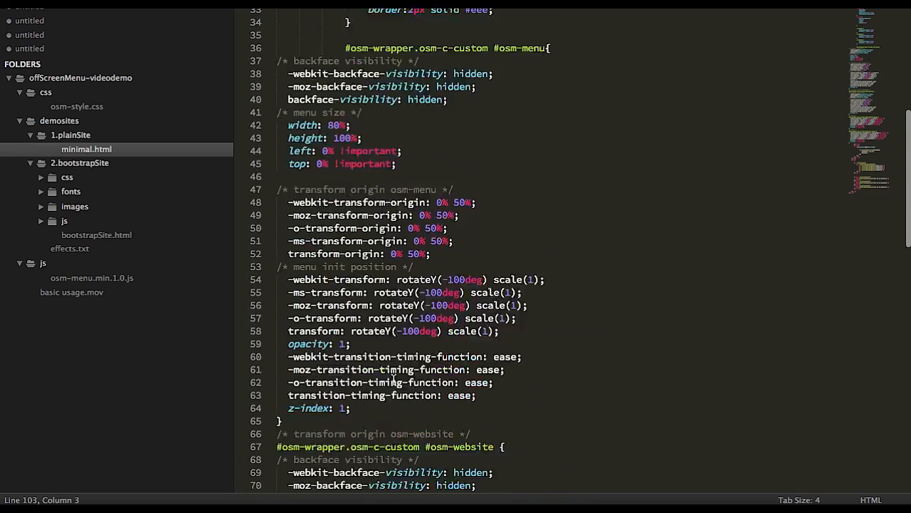
scroll(393, 379, up, 1)
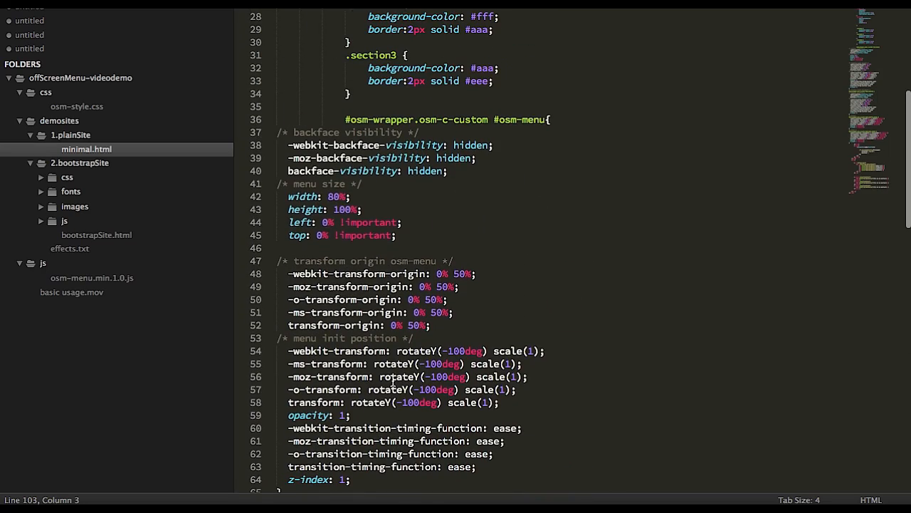
scroll(392, 382, down, 20)
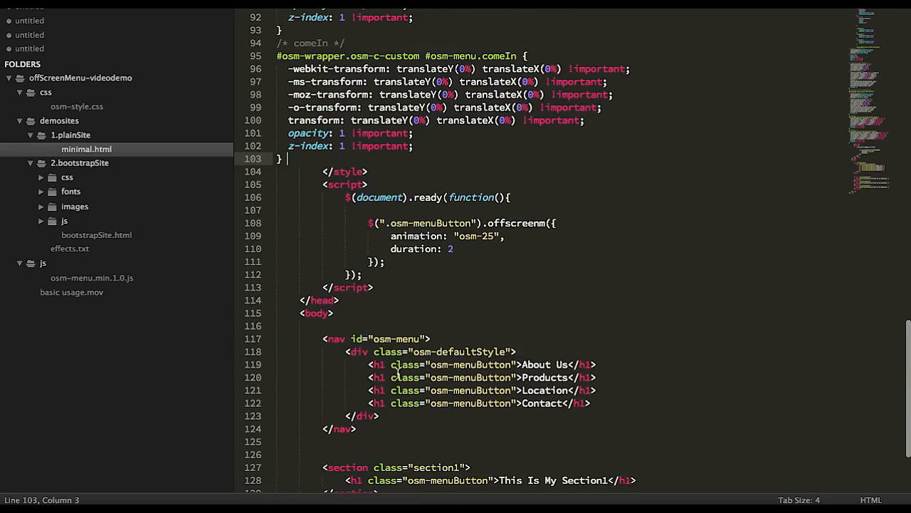
drag(368, 223, 420, 265)
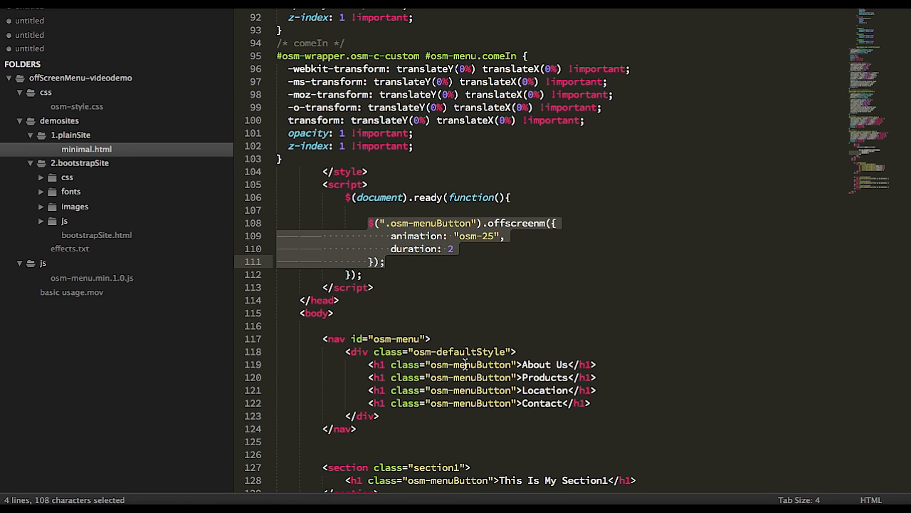
mouse_move(390, 502)
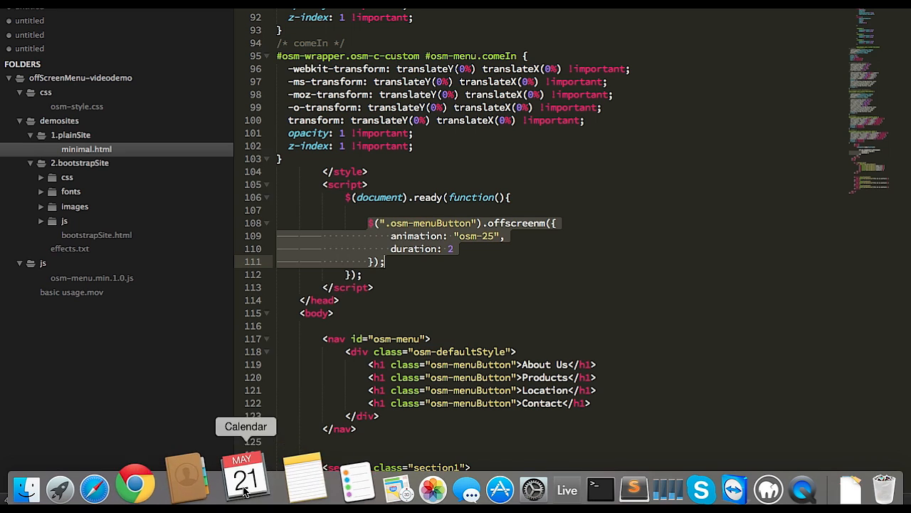
click(175, 491)
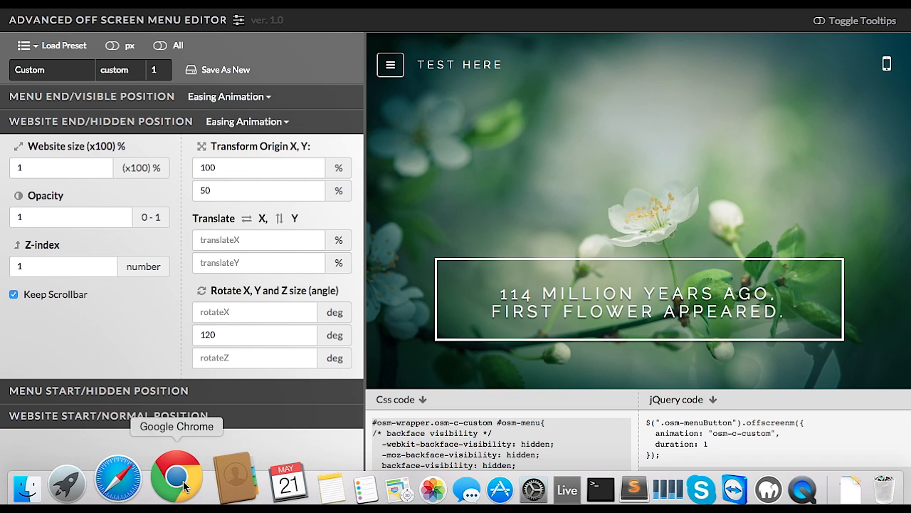
click(674, 424)
key(super+c)
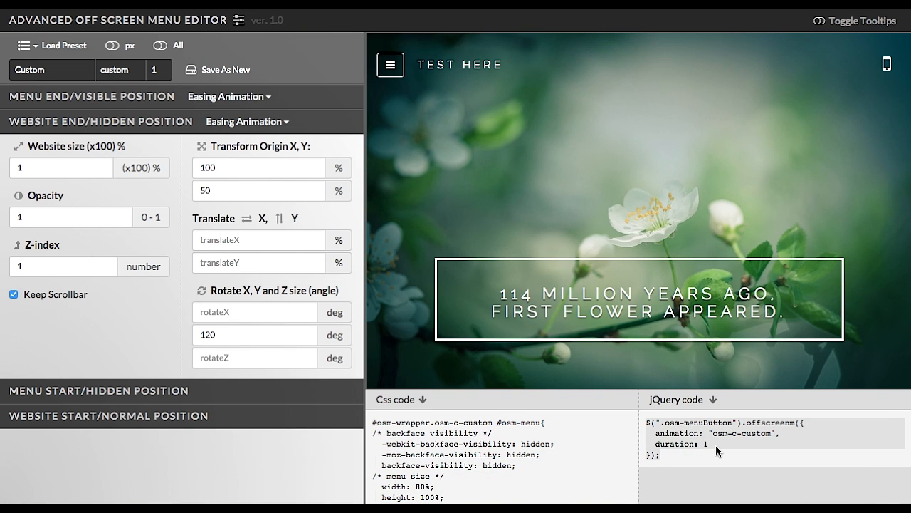
key(super+Tab)
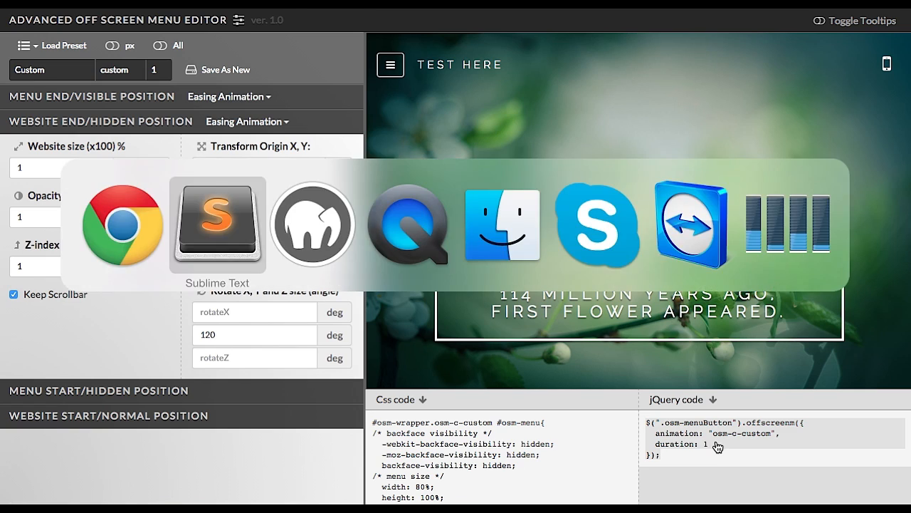
drag(397, 262, 358, 225)
key(super+v)
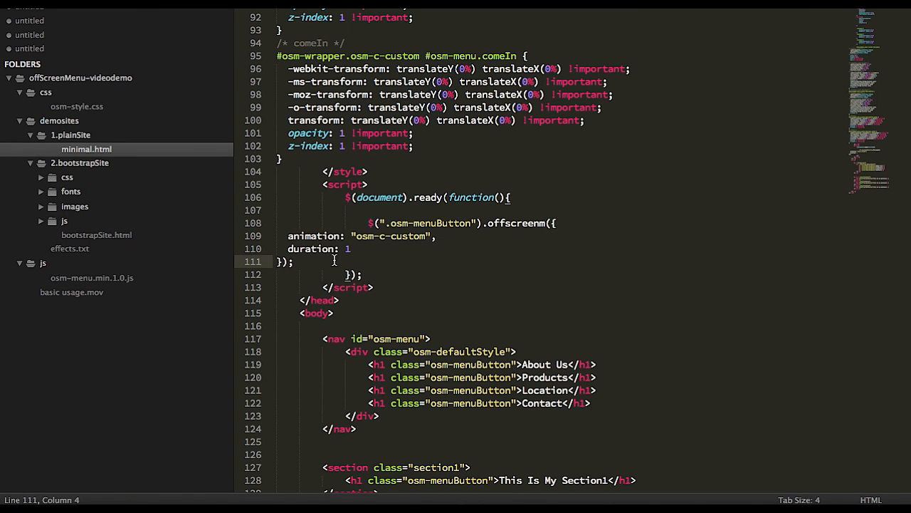
Re-indent the pasted jQuery call to match the surrounding script block and return to the editor.
drag(294, 262, 283, 239)
key(Tab)
key(Tab)
key(Tab)
key(Tab)
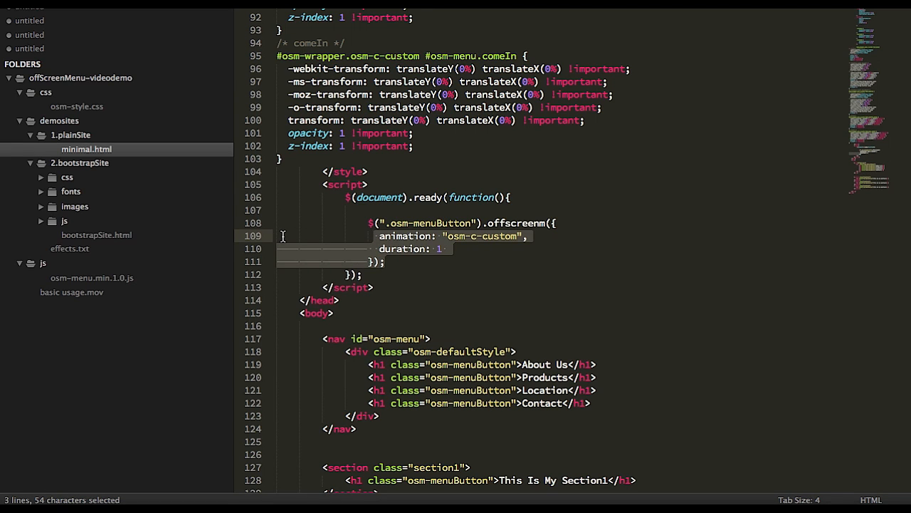
drag(448, 237, 488, 236)
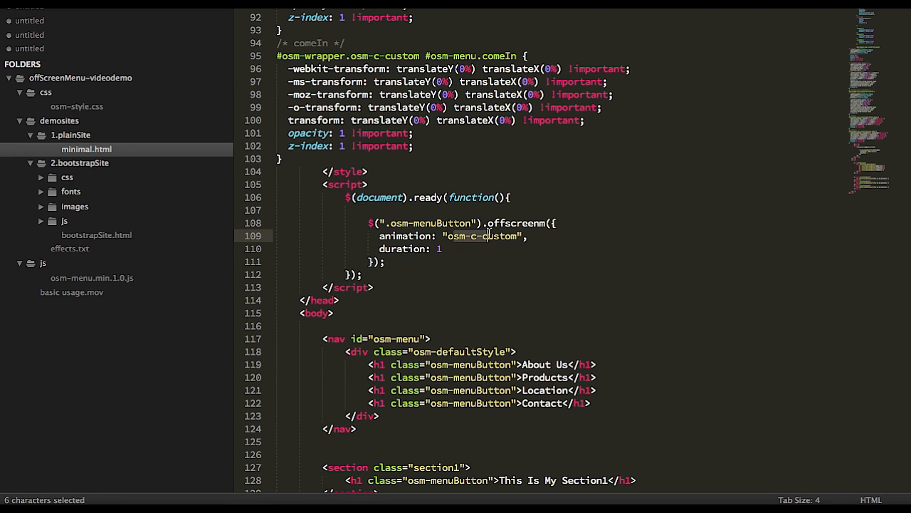
click(452, 251)
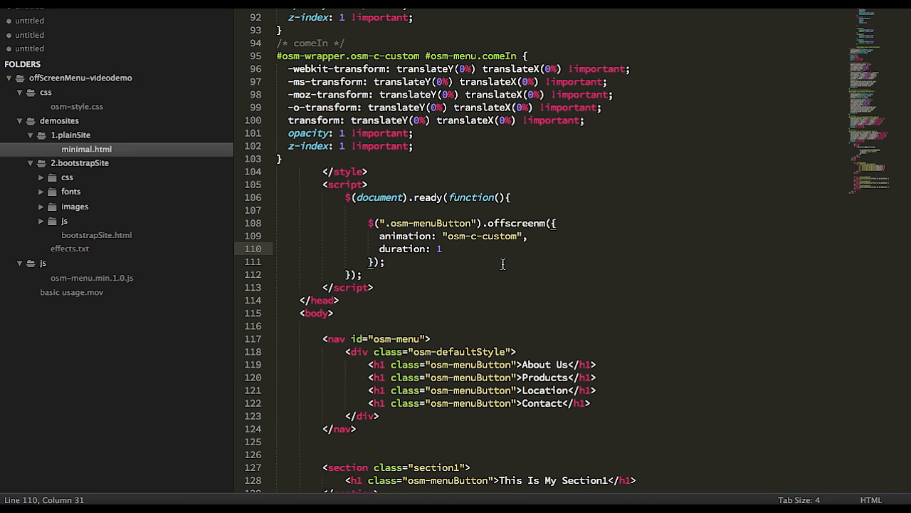
key(super+Tab)
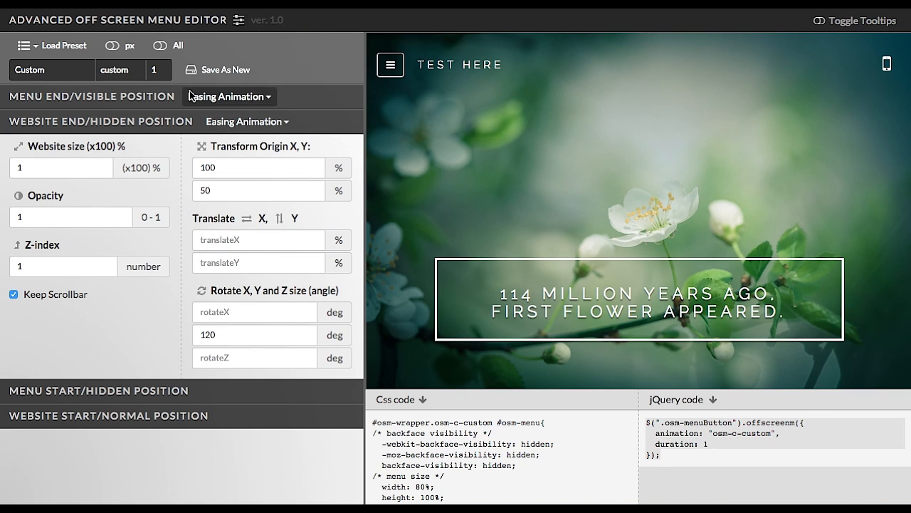
Point out the custom animation name in the editor's name field and in the generated CSS and jQuery code.
double_click(114, 70)
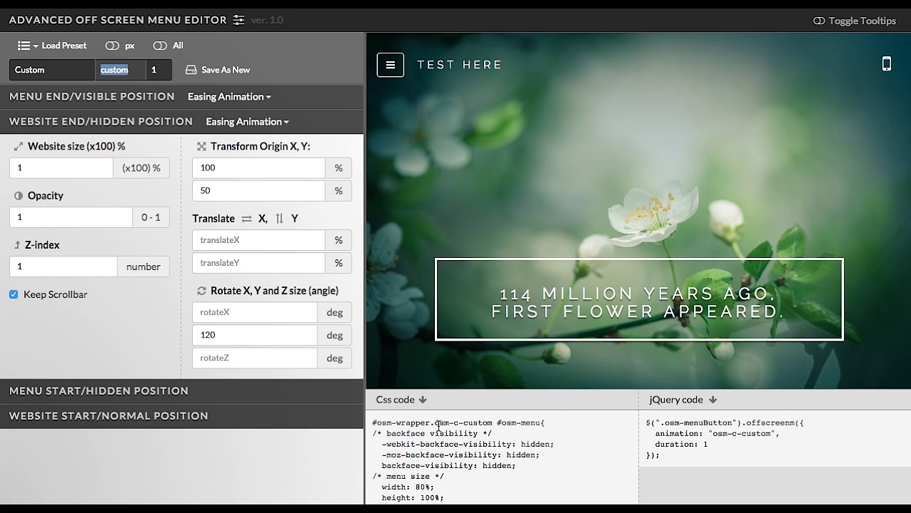
drag(435, 424, 487, 425)
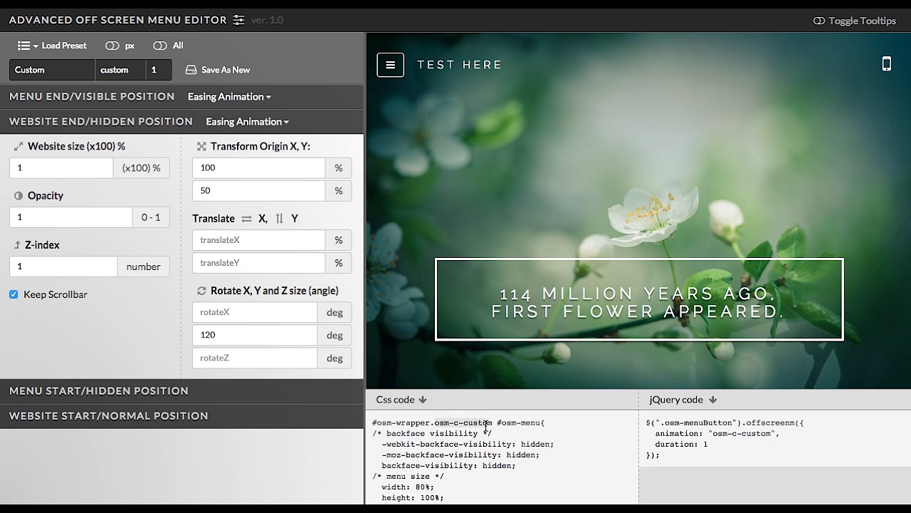
click(510, 434)
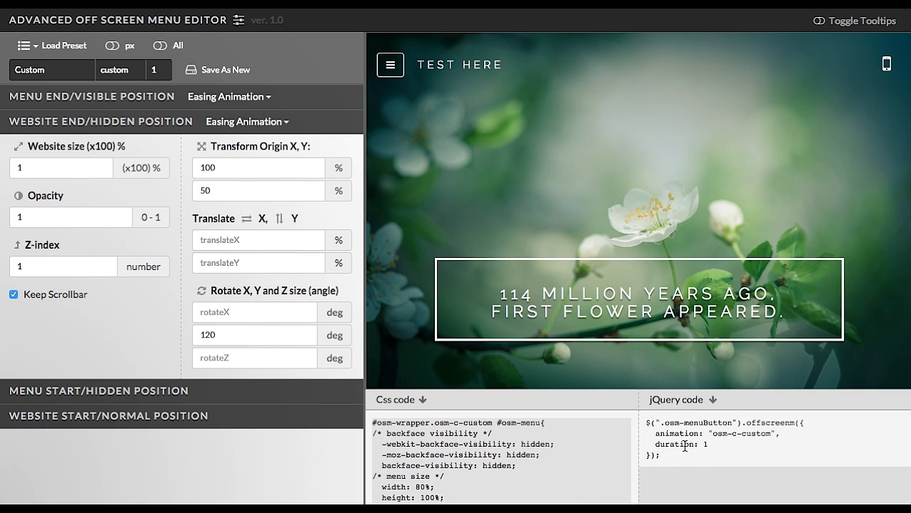
Switch to the browser and back to Sublime Text, then save minimal.html.
key(super+Tab)
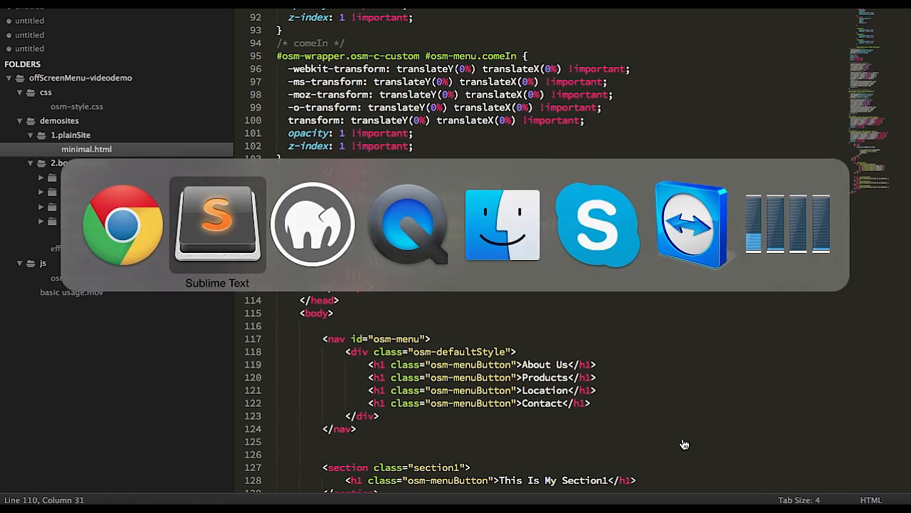
key(super+Tab)
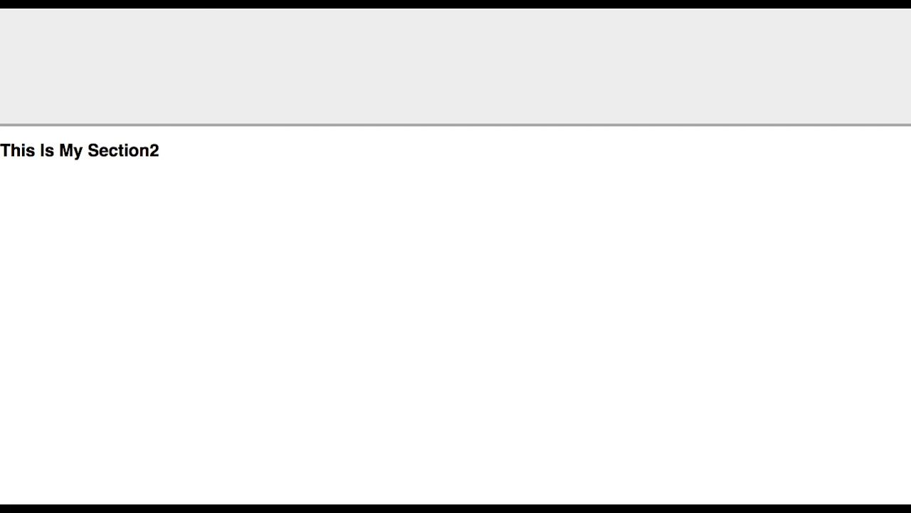
key(super+r)
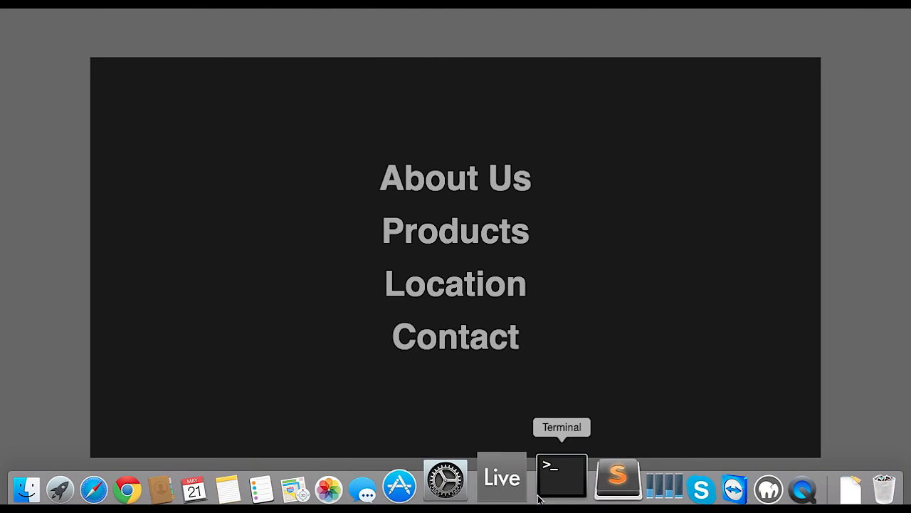
click(573, 478)
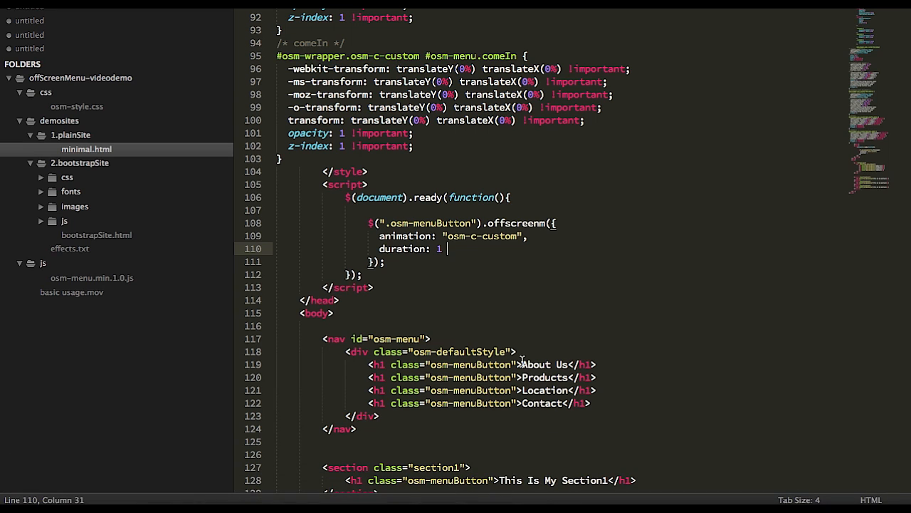
key(super+s)
Reload minimal.html in Chrome and test the off-screen menu by opening it and choosing menu items.
key(super+Tab)
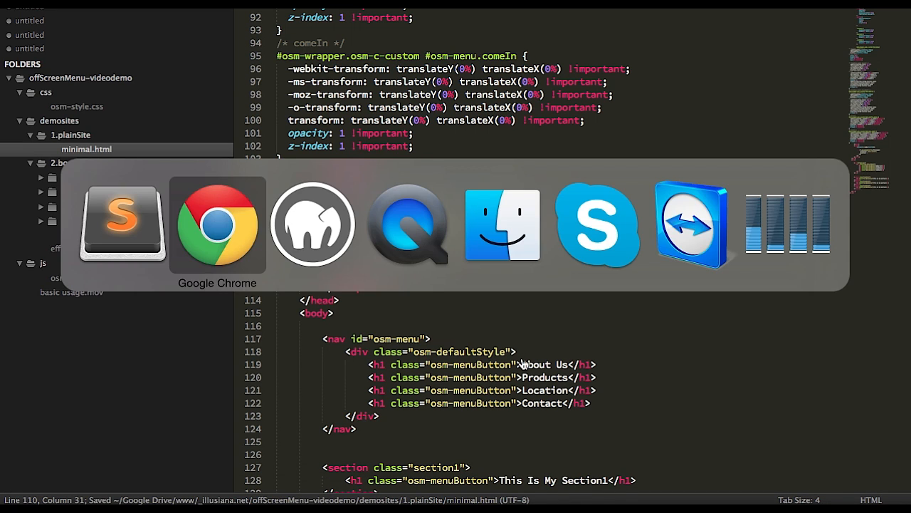
key(super+r)
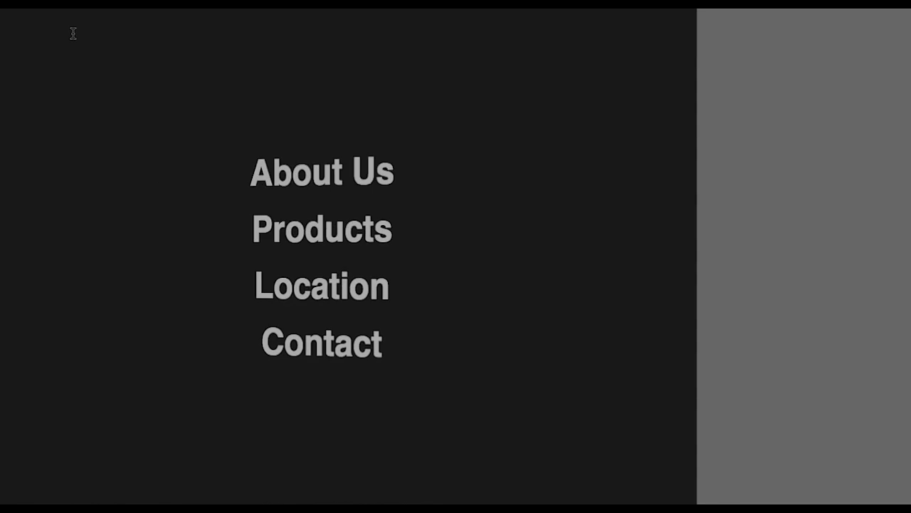
click(330, 228)
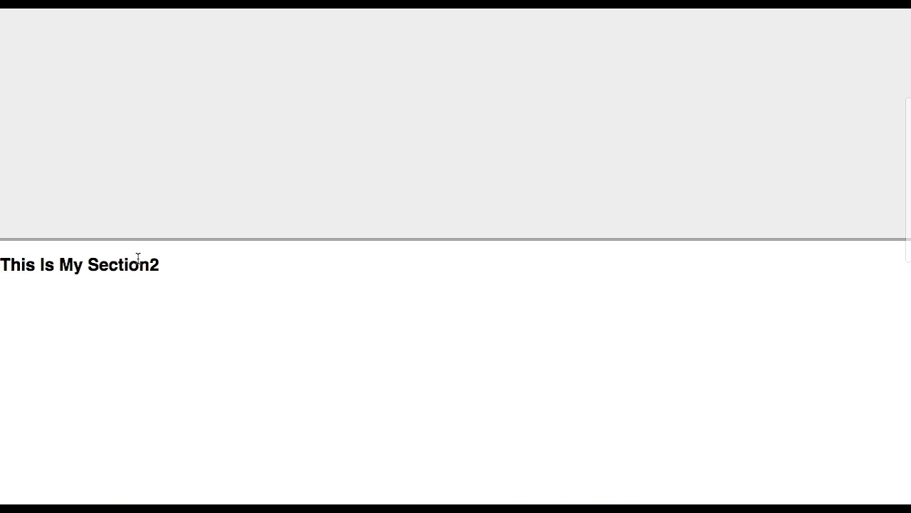
mouse_move(138, 259)
click(358, 289)
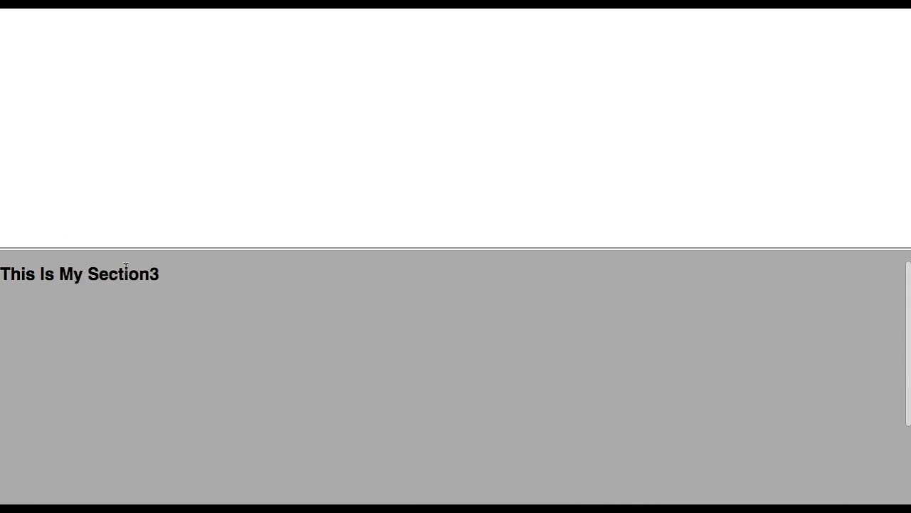
mouse_move(129, 275)
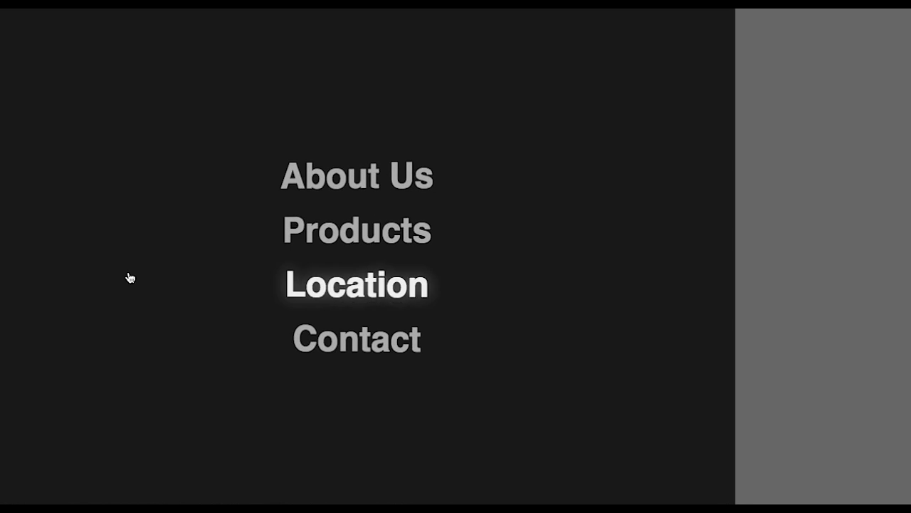
click(351, 296)
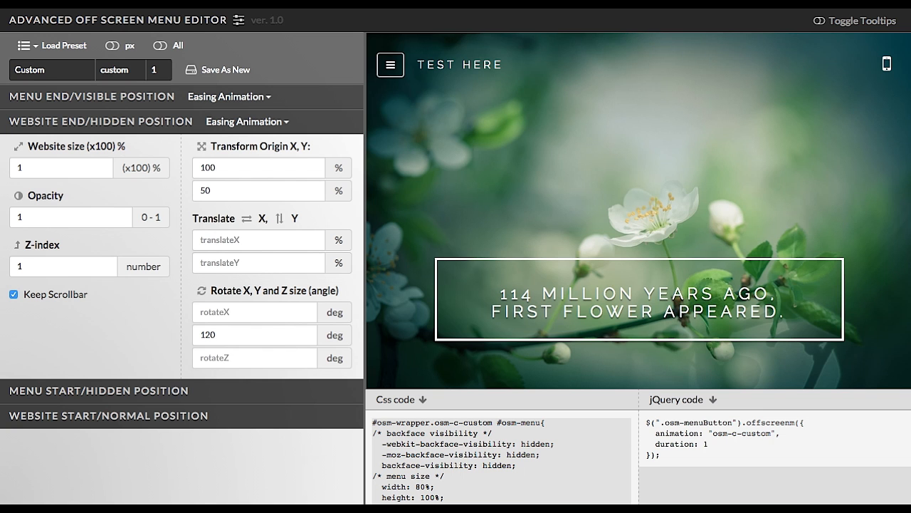
Test the custom menu in the editor's mobile preview by opening and closing it.
scroll(493, 219, down, 3)
scroll(491, 217, down, 5)
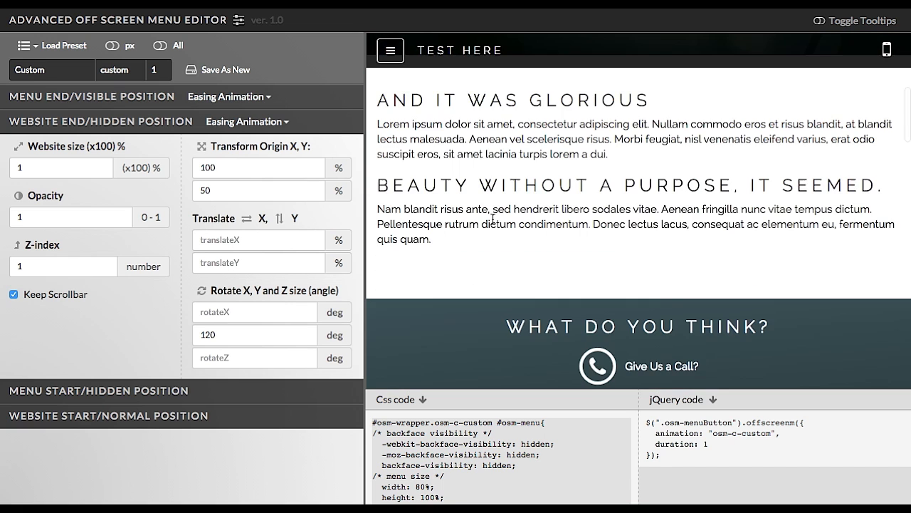
scroll(491, 217, up, 8)
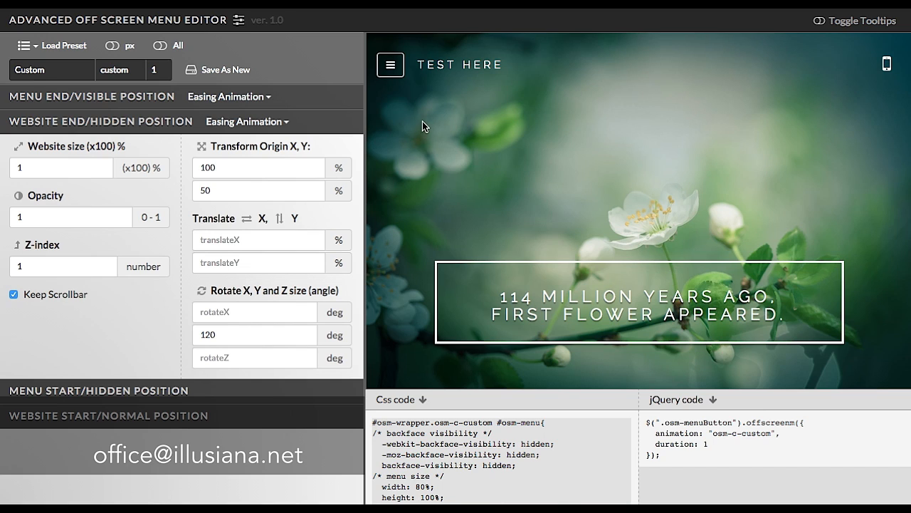
click(886, 64)
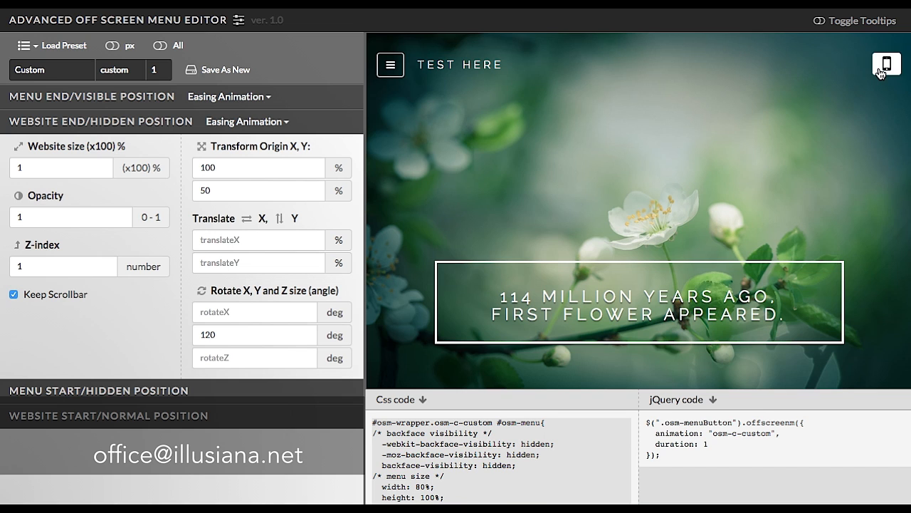
click(539, 77)
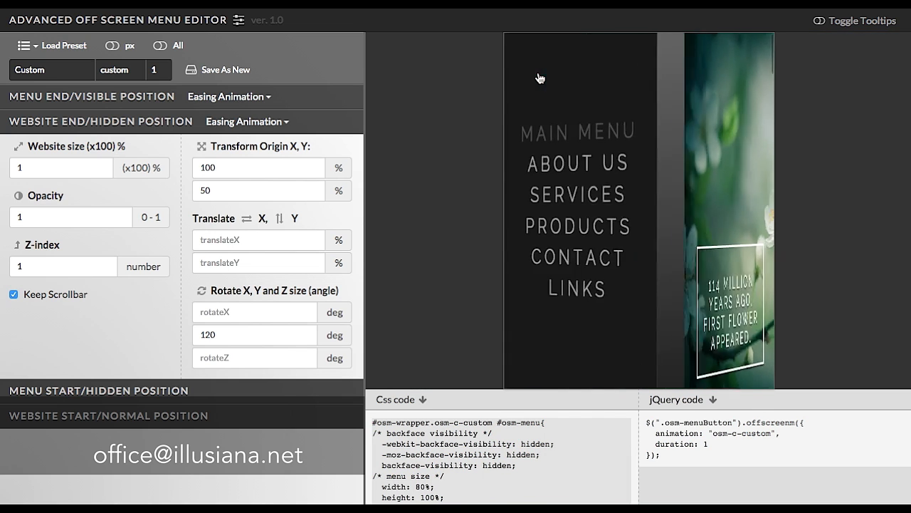
click(646, 197)
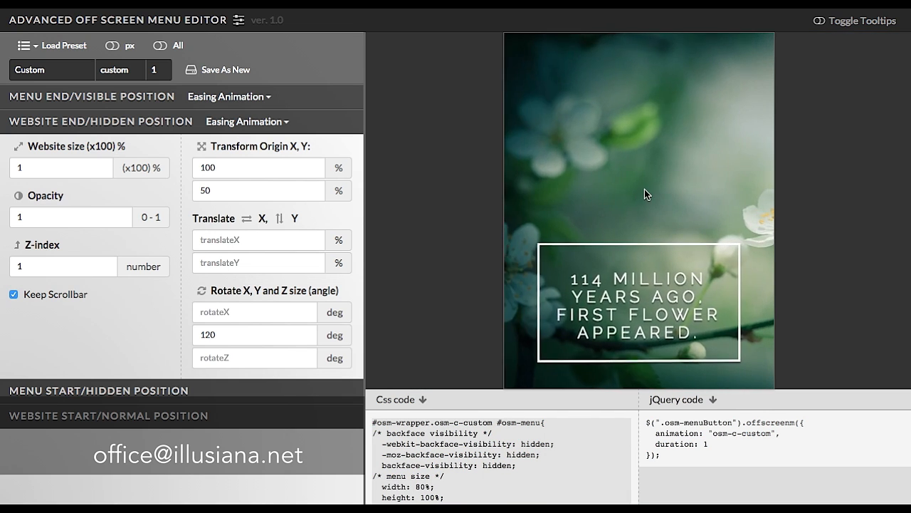